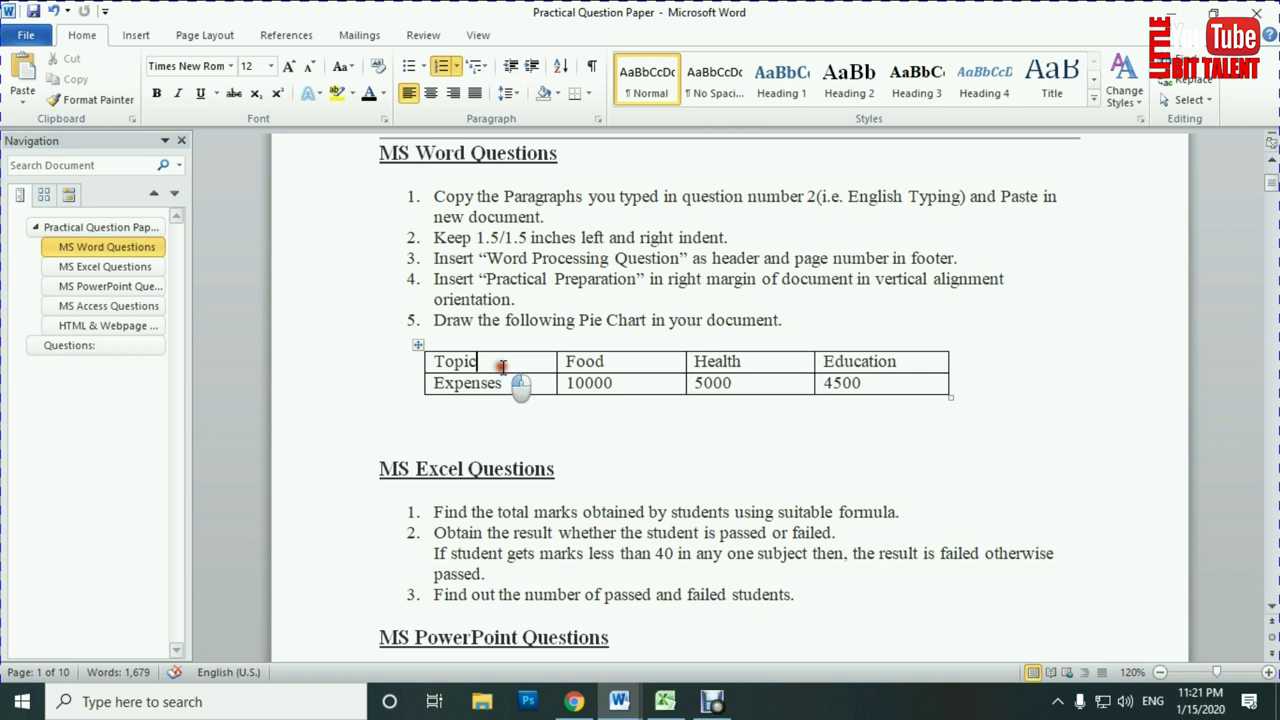
Check the topics and expense amounts in the table of the pie chart question.
{"action": "left_click", "coordinate": [866, 364]}
{"action": "left_click", "coordinate": [514, 384]}
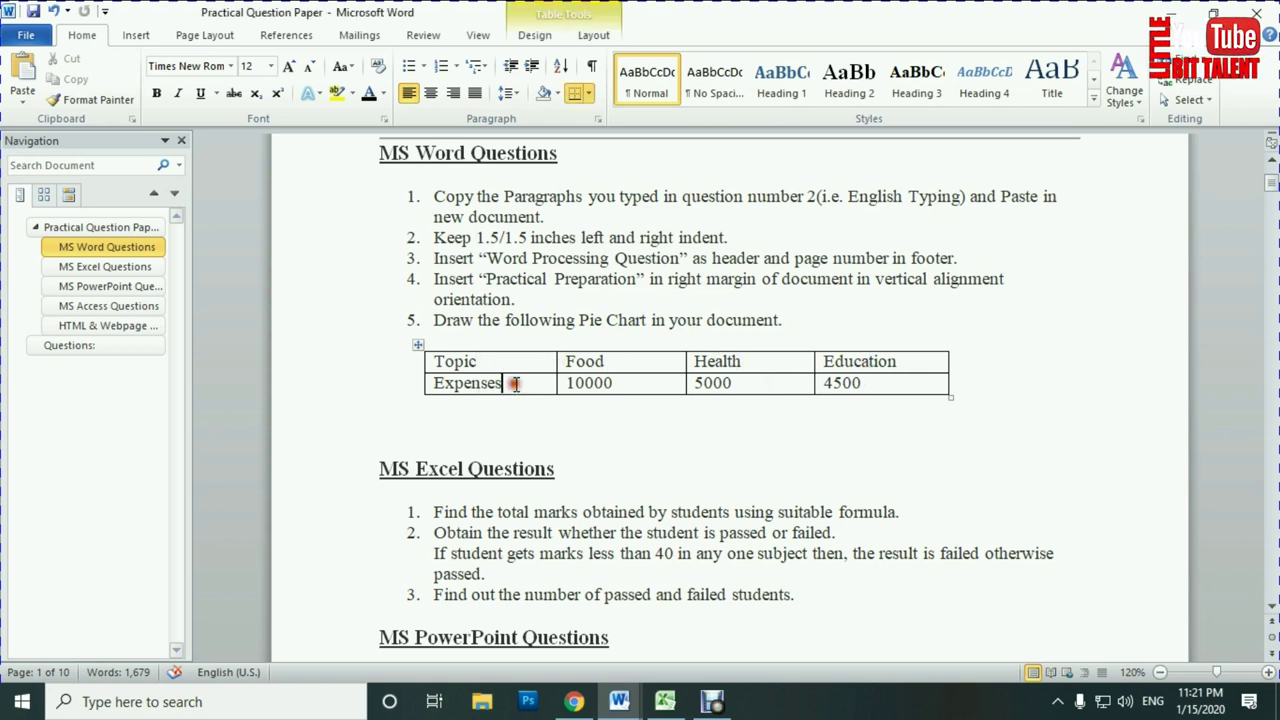
{"action": "left_click", "coordinate": [604, 384]}
{"action": "left_click", "coordinate": [735, 384]}
{"action": "left_click", "coordinate": [876, 386]}
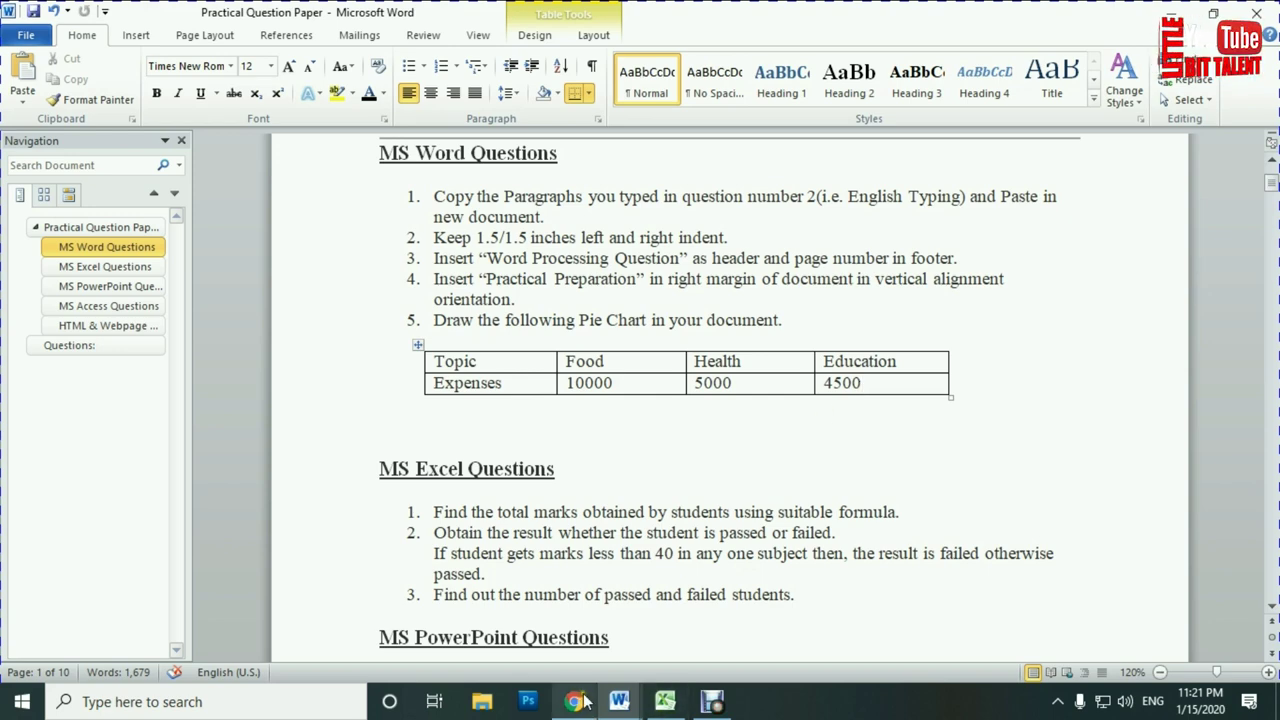
Switch to Document2 and insert a basic 2-D pie chart after the last paragraph.
{"action": "mouse_move", "coordinate": [628, 700]}
{"action": "left_click", "coordinate": [712, 620]}
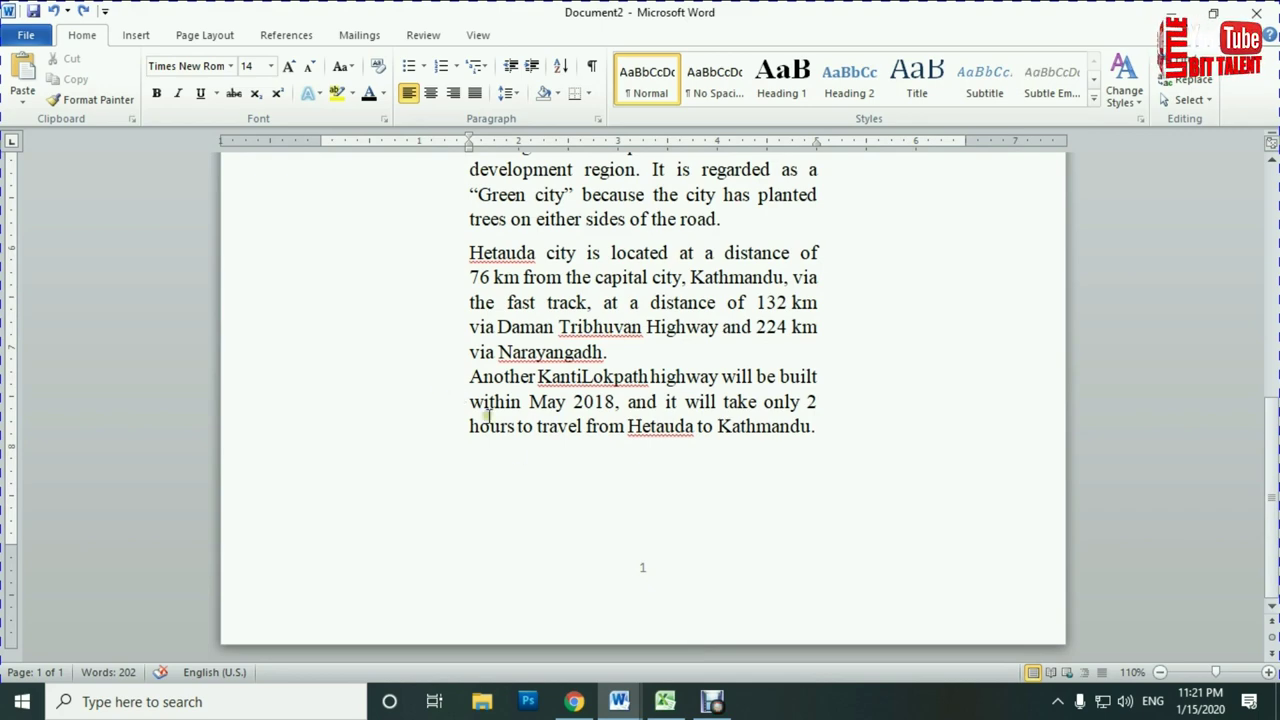
{"action": "left_click", "coordinate": [139, 36]}
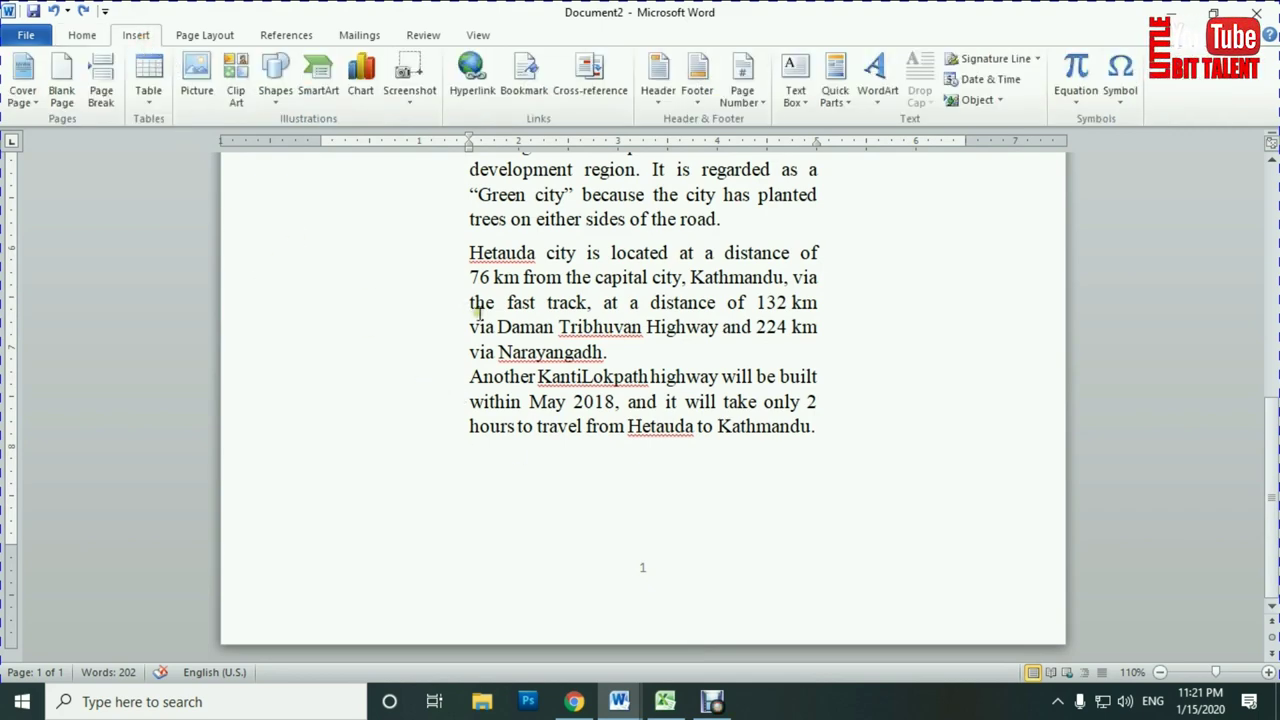
{"action": "left_click", "coordinate": [361, 80]}
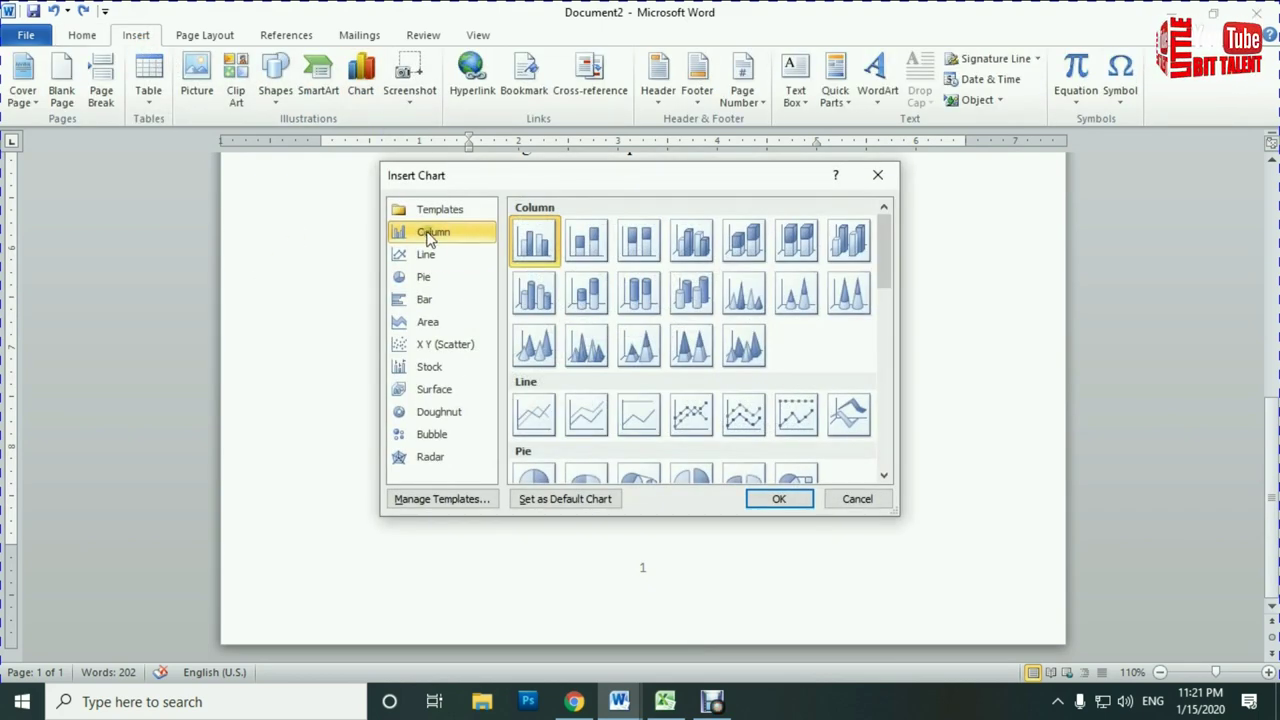
{"action": "left_click", "coordinate": [440, 279]}
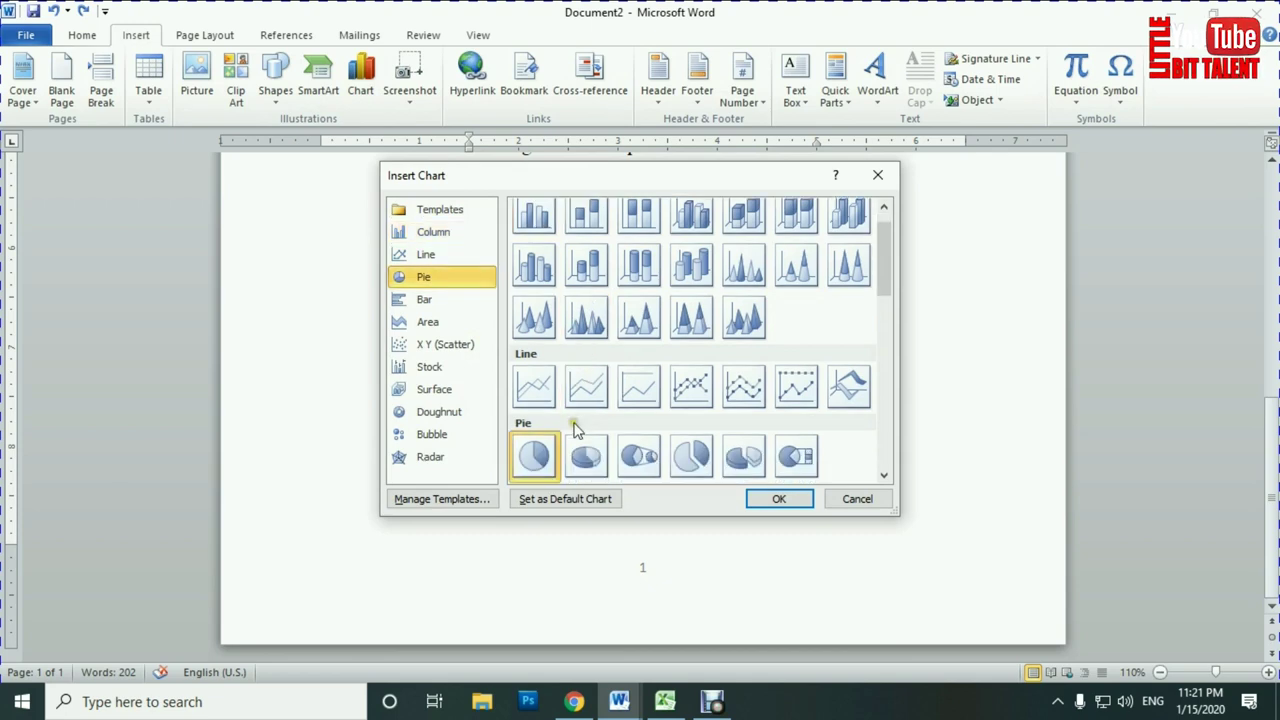
{"action": "left_click", "coordinate": [779, 498]}
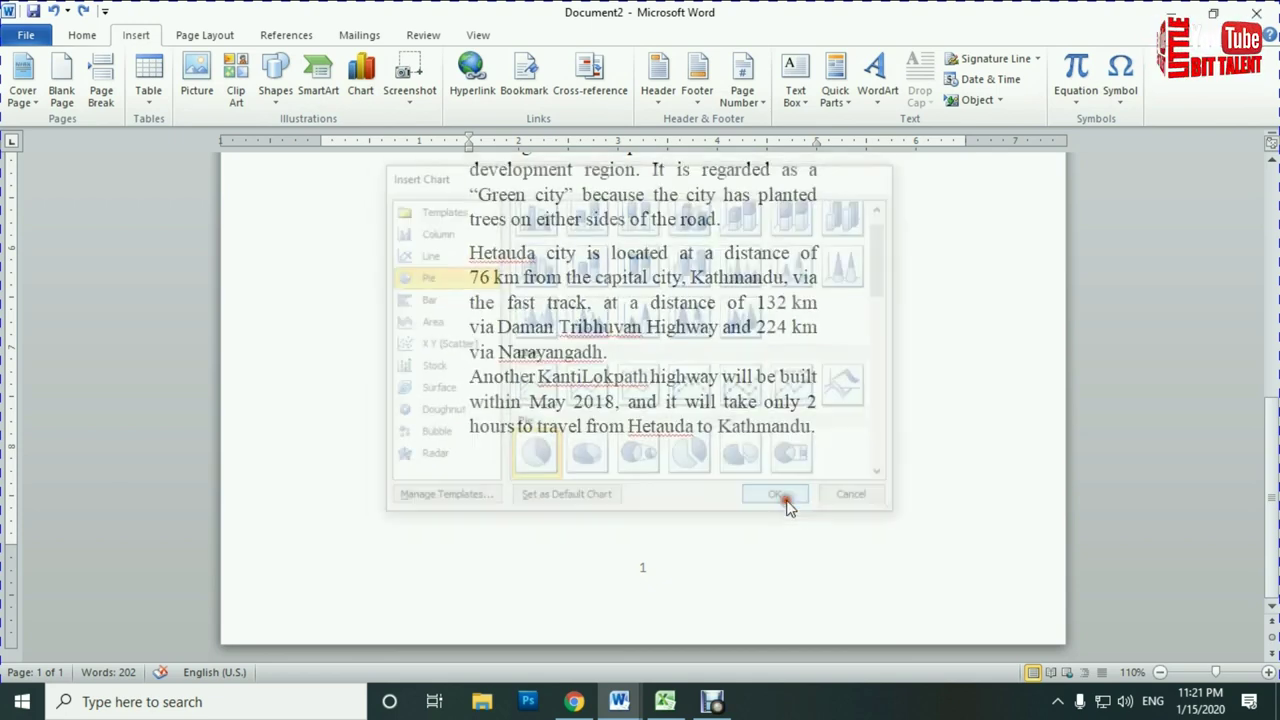
Name the chart's data series Expenses and its first three categories Food, Health and Education.
{"action": "left_click_drag", "start_coordinate": [398, 650], "coordinate": [498, 650]}
{"action": "scroll", "coordinate": [585, 508], "scroll_direction": "down", "scroll_amount": 4}
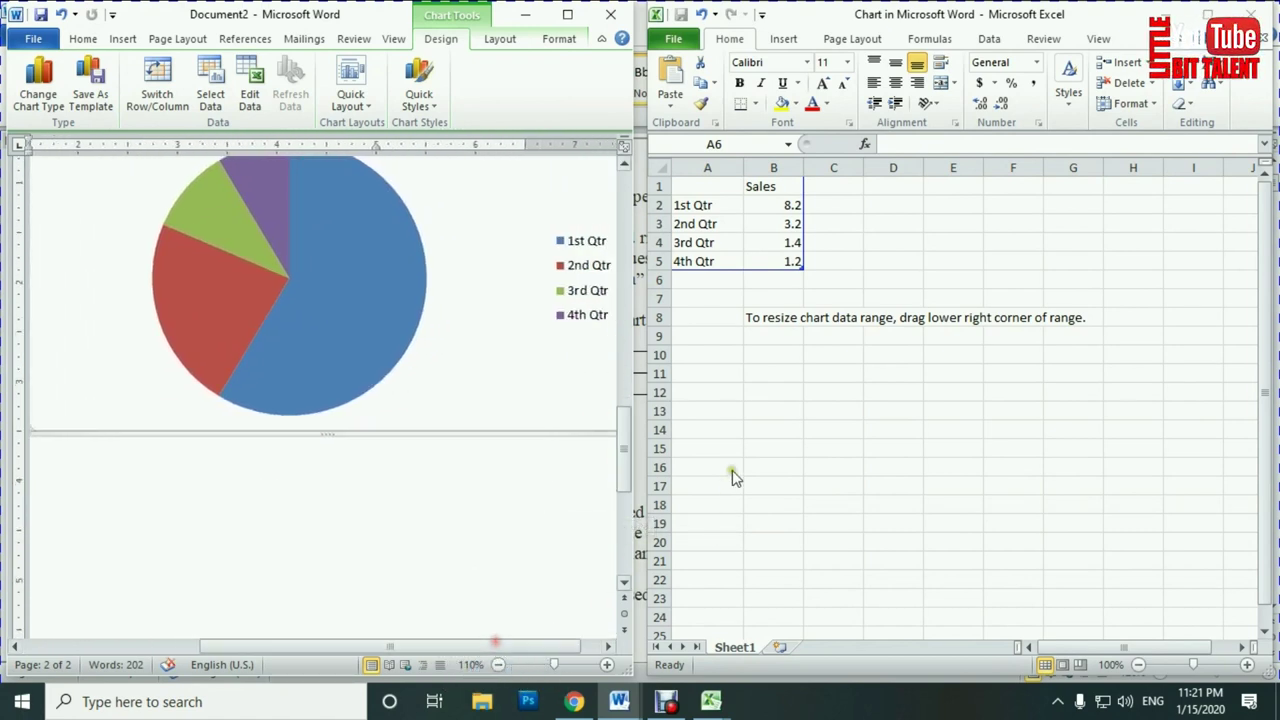
{"action": "scroll", "coordinate": [447, 568], "scroll_direction": "up", "scroll_amount": 1}
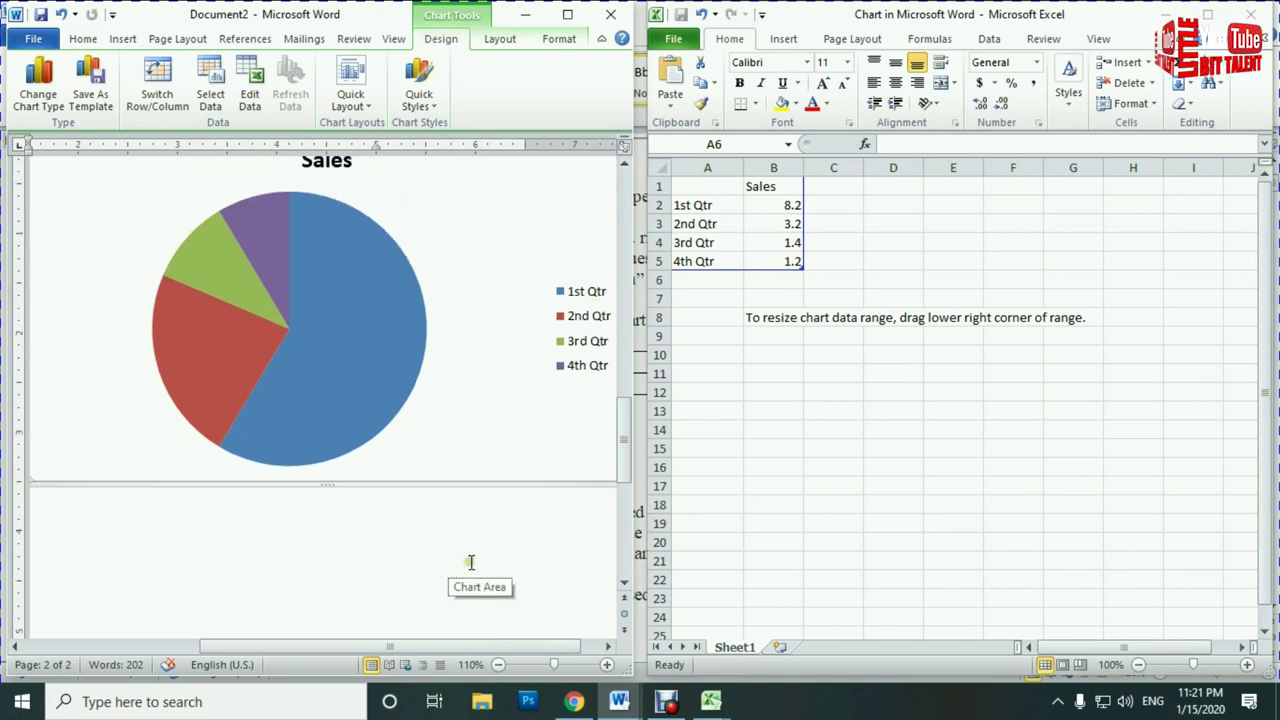
{"action": "left_click_drag", "start_coordinate": [470, 645], "coordinate": [491, 644]}
{"action": "scroll", "coordinate": [390, 260], "scroll_direction": "up", "scroll_amount": 1}
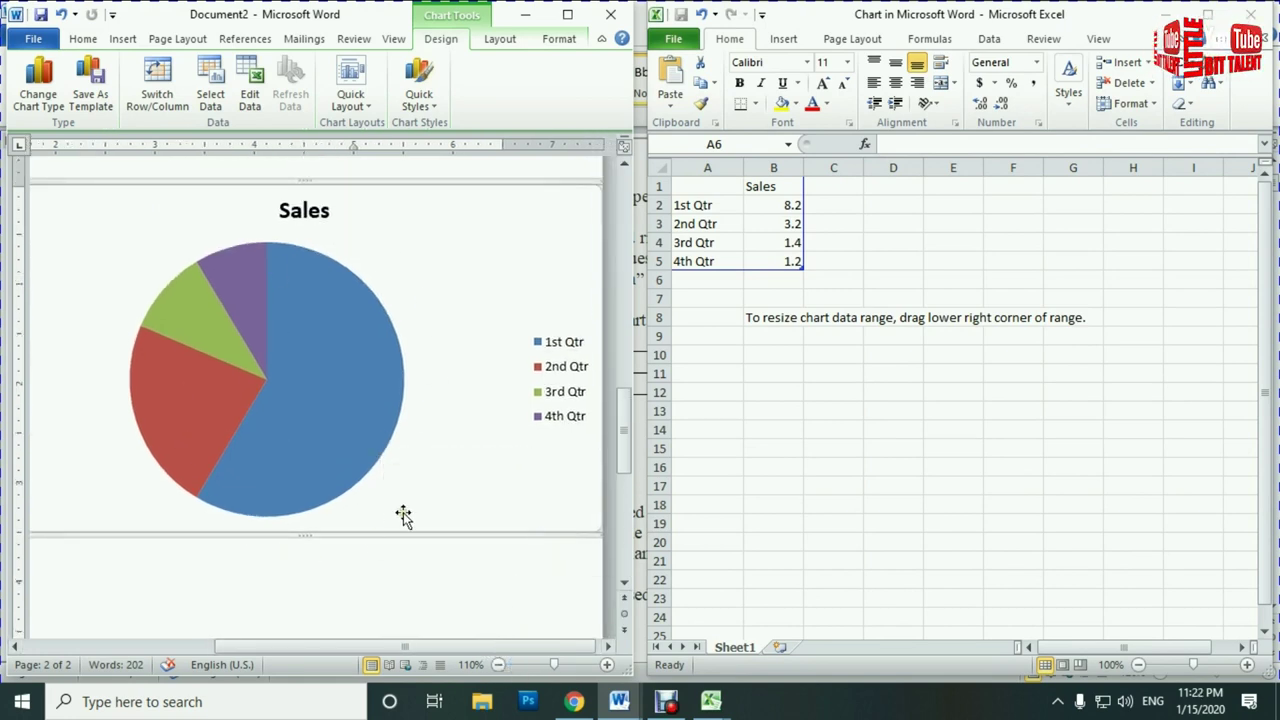
{"action": "scroll", "coordinate": [403, 514], "scroll_direction": "up", "scroll_amount": 1}
{"action": "left_click", "coordinate": [755, 190]}
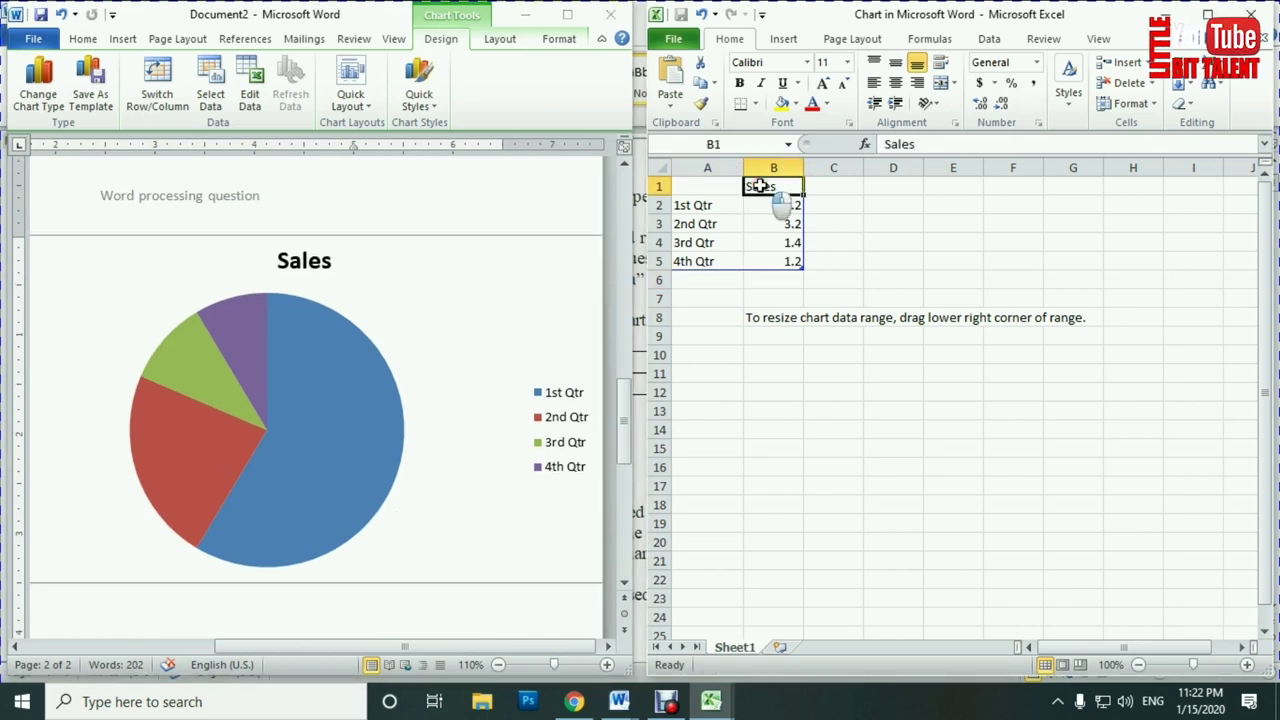
{"action": "type", "text": "Expensites"}
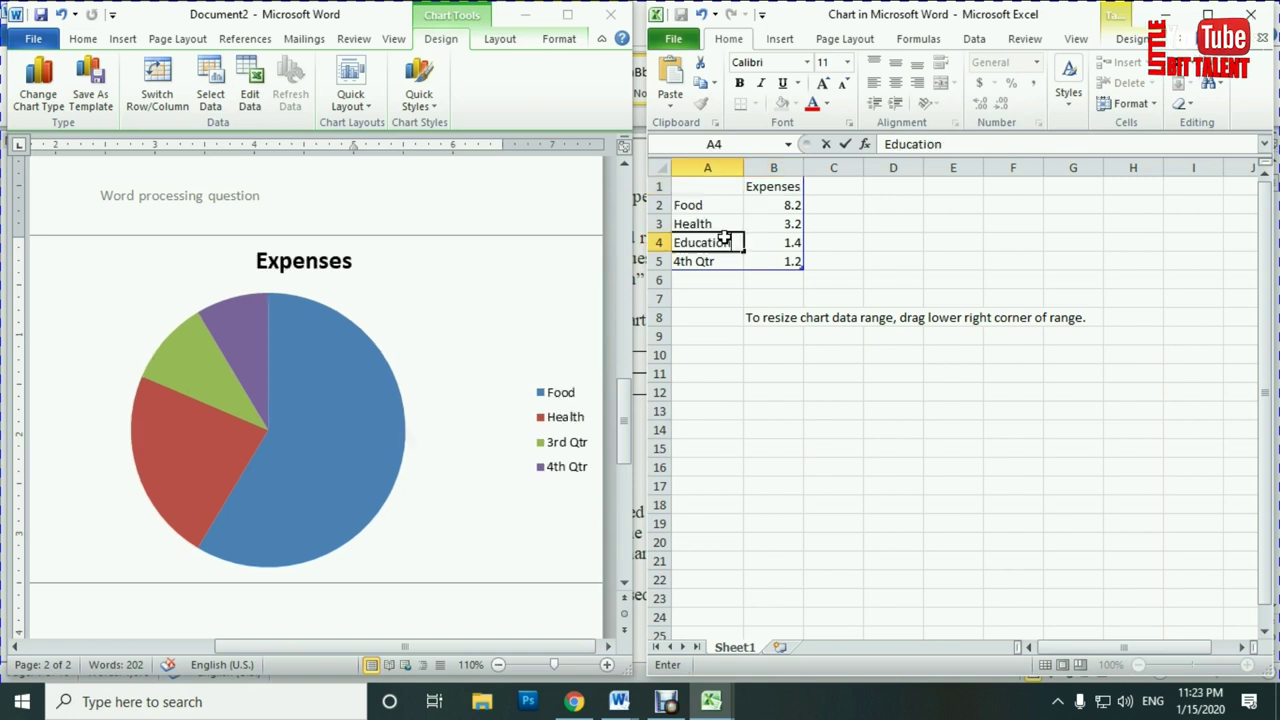
{"action": "key", "text": "Return"}
Enter the expense values 10000 for Food, 5000 for Health and 4500 for Education in the chart data.
{"action": "key", "text": "Up"}
{"action": "key", "text": "Up"}
{"action": "key", "text": "Right"}
{"action": "key", "text": "Up"}
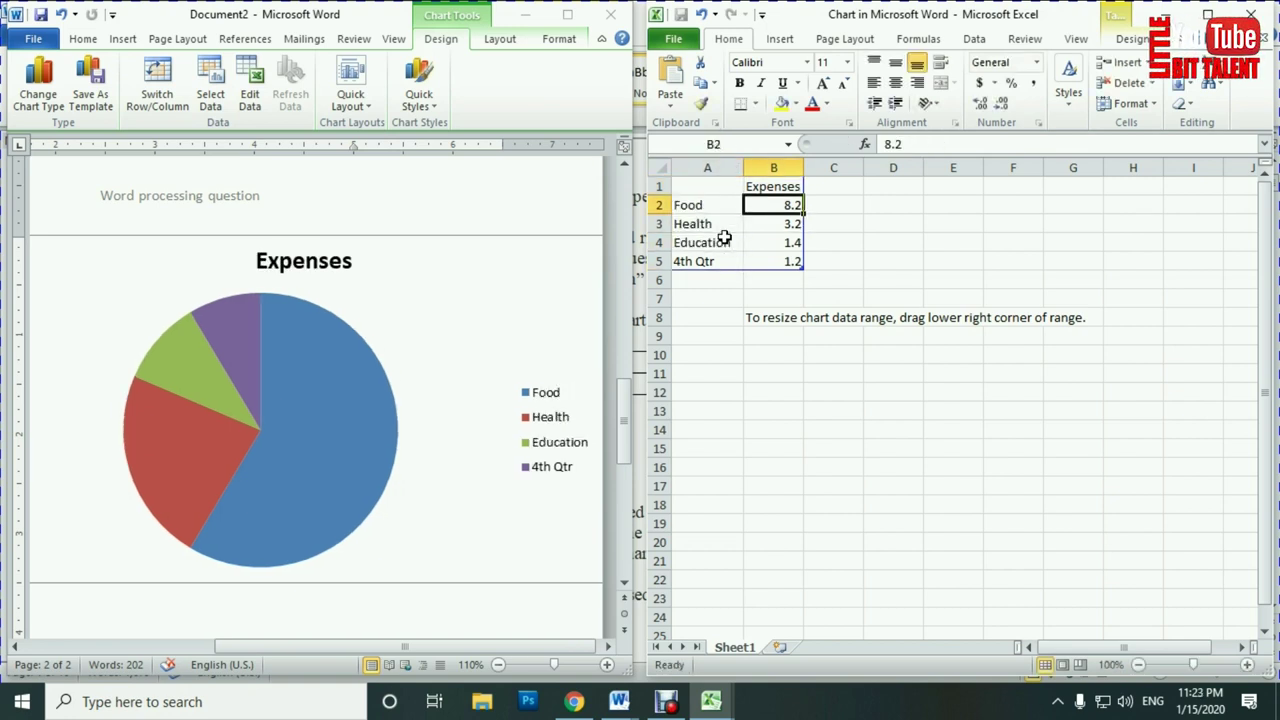
{"action": "type", "text": "1000"}
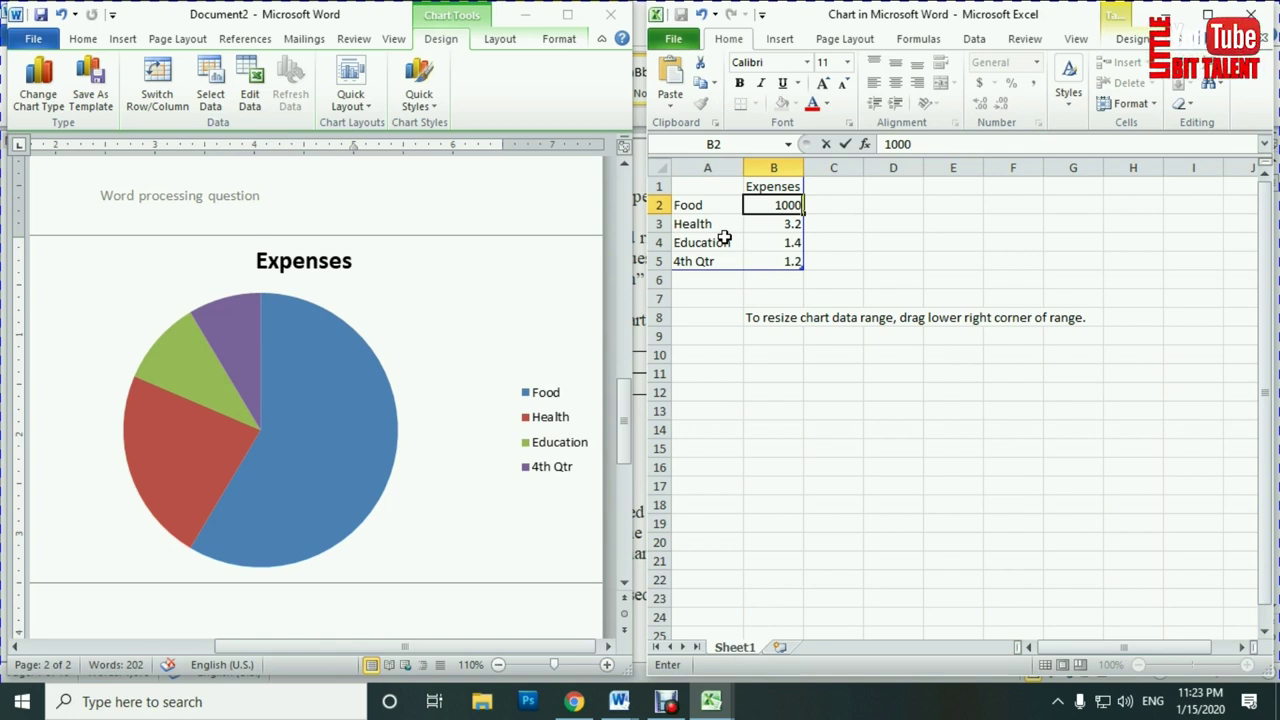
{"action": "type", "text": "0"}
{"action": "key", "text": "Return"}
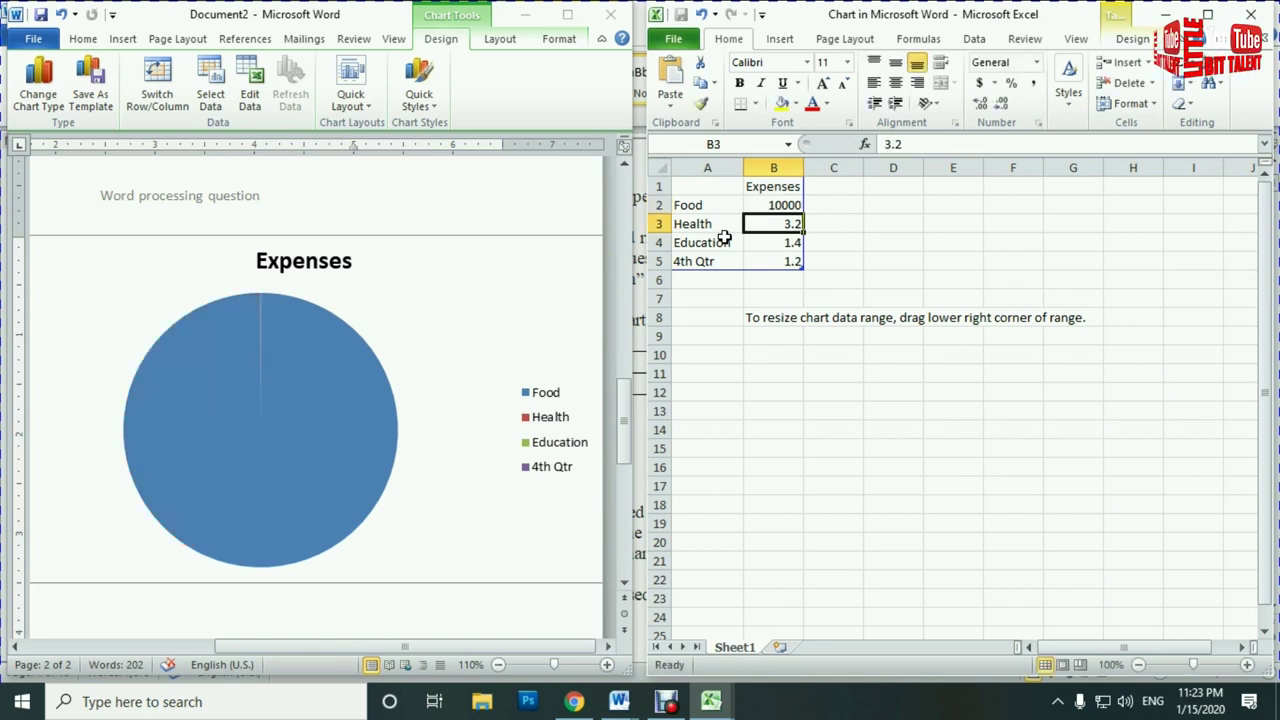
{"action": "type", "text": "5000"}
{"action": "key", "text": "Return"}
{"action": "type", "text": "450"}
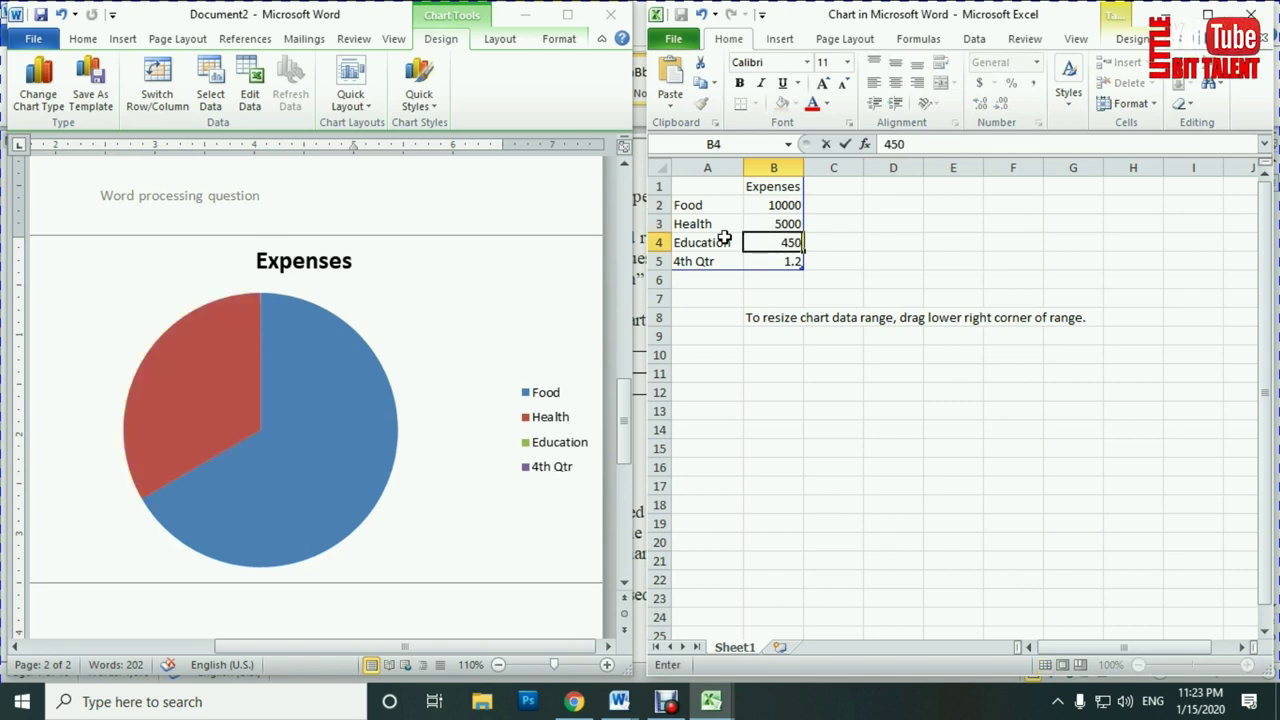
{"action": "key", "text": "Return"}
Shrink the chart's data range by one row to exclude the 4th Qtr entry.
{"action": "key", "text": "Up"}
{"action": "key", "text": "Up"}
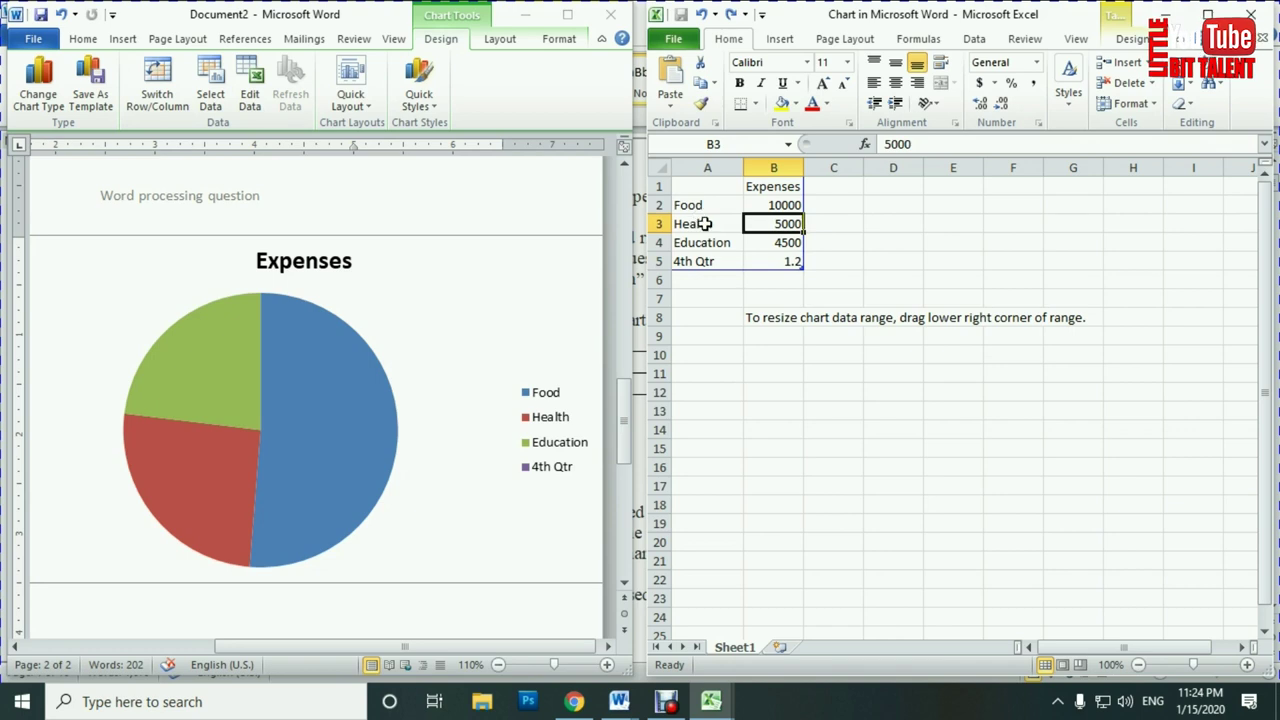
{"action": "left_click", "coordinate": [705, 207]}
{"action": "left_click", "coordinate": [712, 241]}
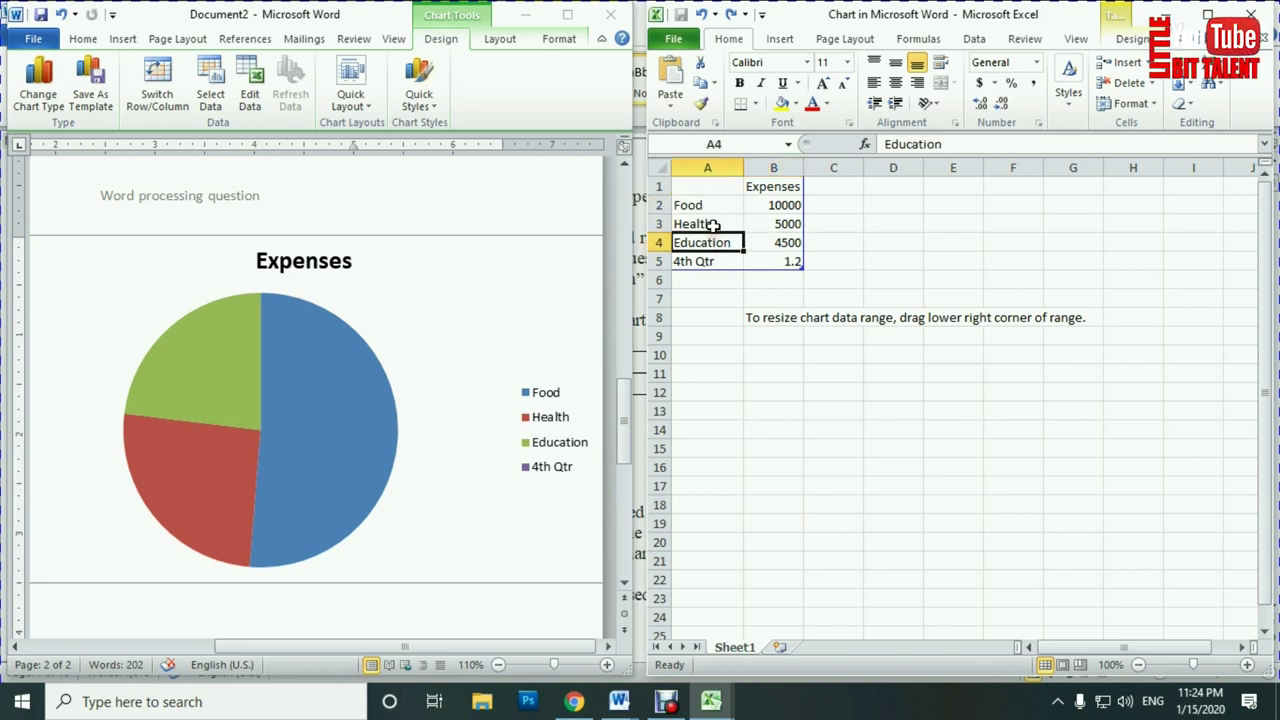
{"action": "left_click", "coordinate": [705, 262]}
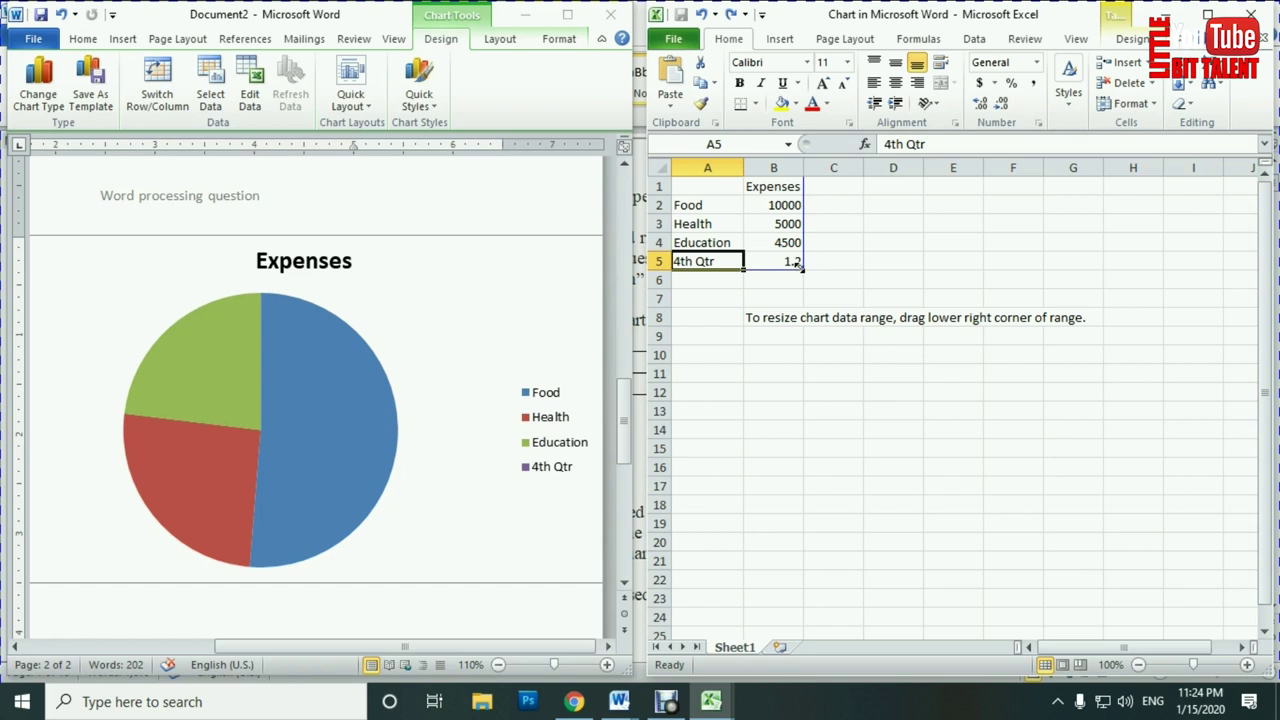
{"action": "left_click_drag", "start_coordinate": [800, 262], "coordinate": [804, 254]}
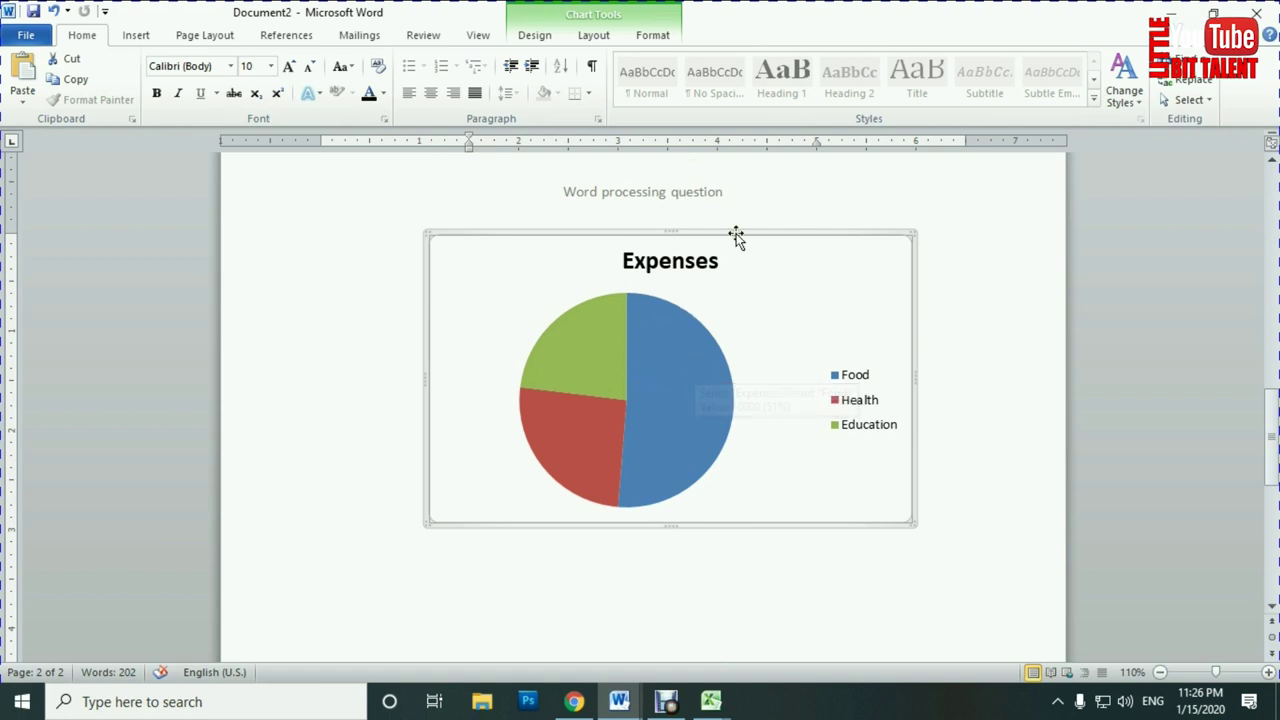
Apply the chart layout that has a title, percentage labels on the slices and a legend beside the pie.
{"action": "scroll", "coordinate": [783, 346], "scroll_direction": "up", "scroll_amount": 3}
{"action": "scroll", "coordinate": [731, 394], "scroll_direction": "up", "scroll_amount": 3}
{"action": "scroll", "coordinate": [731, 400], "scroll_direction": "down", "scroll_amount": 5}
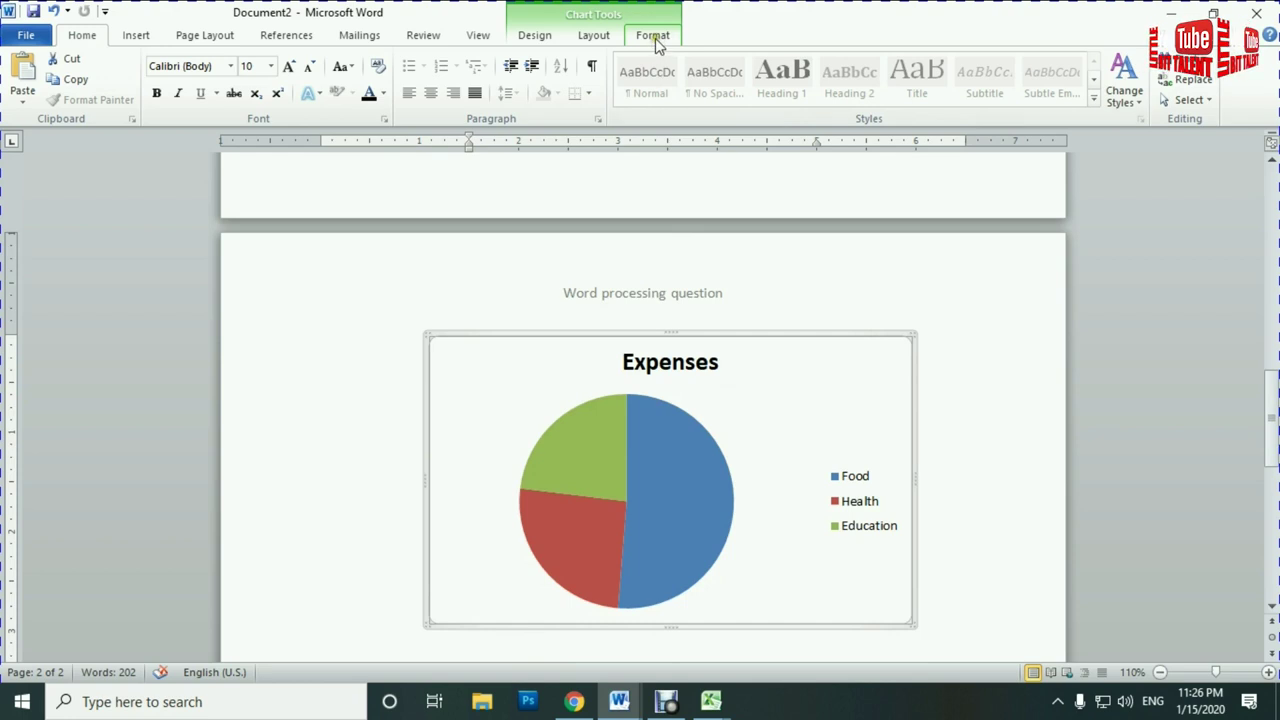
{"action": "left_click", "coordinate": [593, 35]}
{"action": "left_click", "coordinate": [535, 35]}
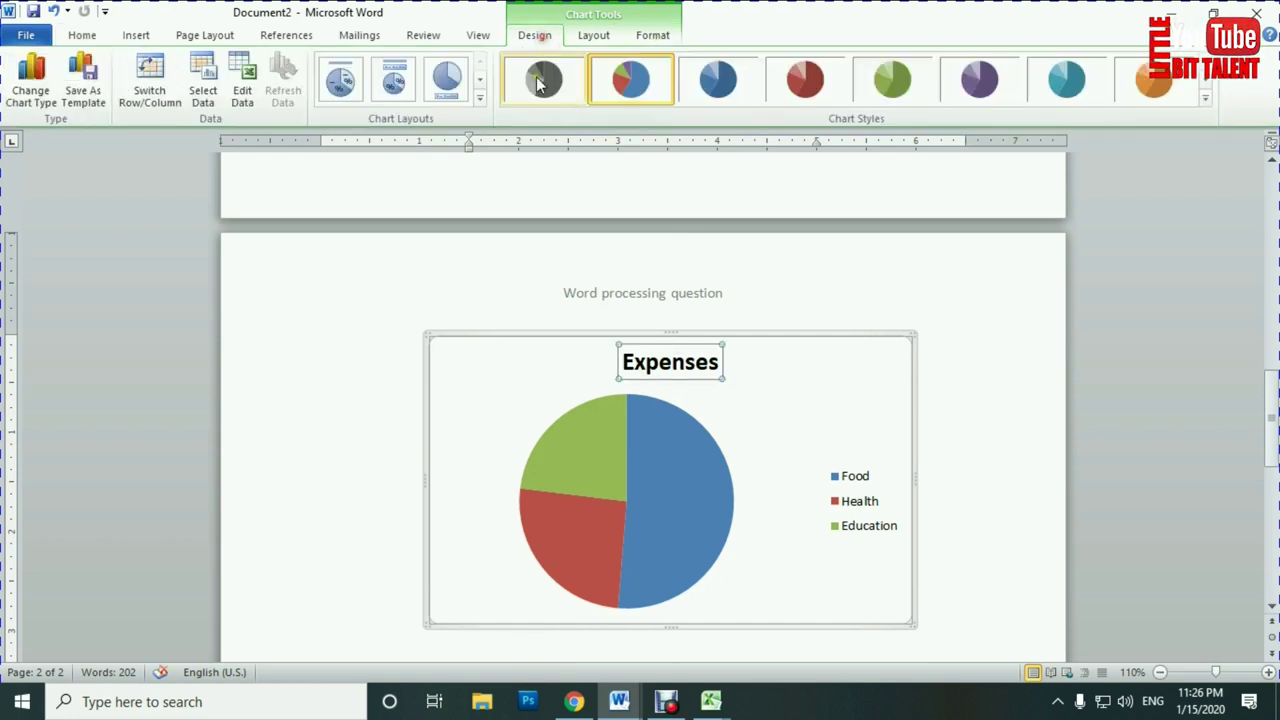
{"action": "left_click", "coordinate": [479, 98]}
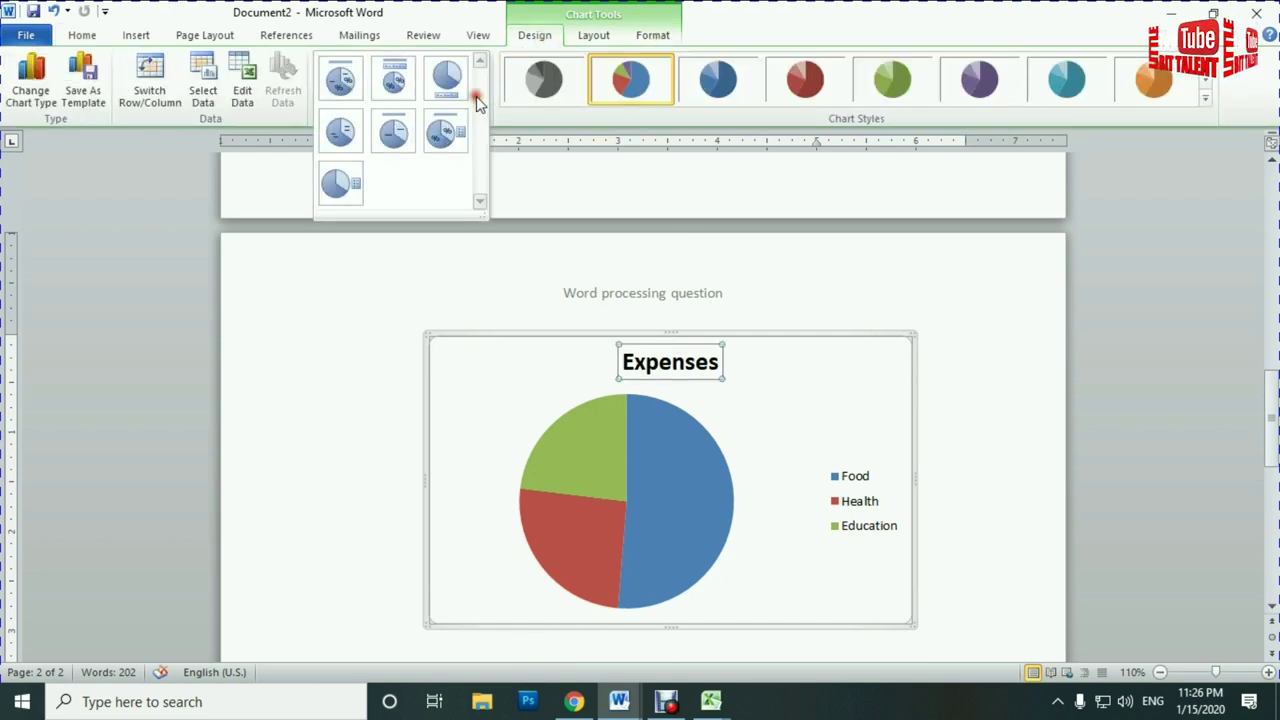
{"action": "left_click", "coordinate": [341, 80]}
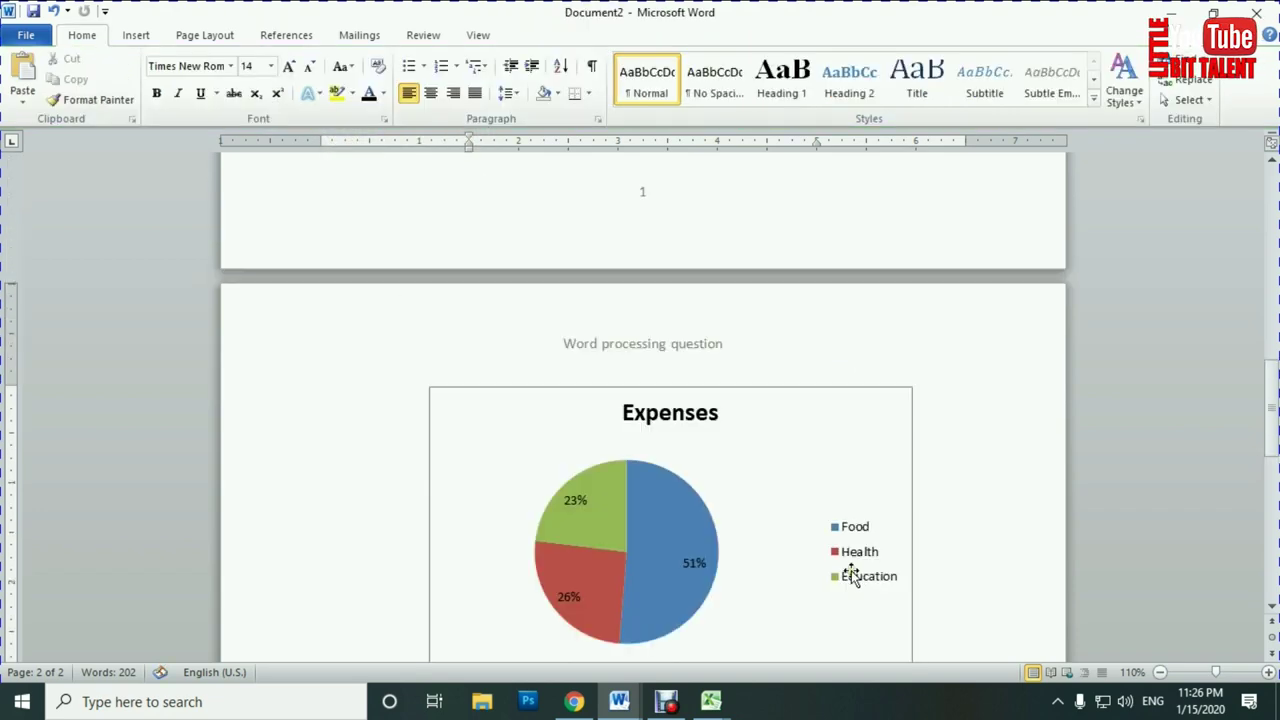
Look over the finished chart document, switch back to the Practical Question Paper and read through the MS Excel questions.
{"action": "scroll", "coordinate": [790, 543], "scroll_direction": "up", "scroll_amount": 6}
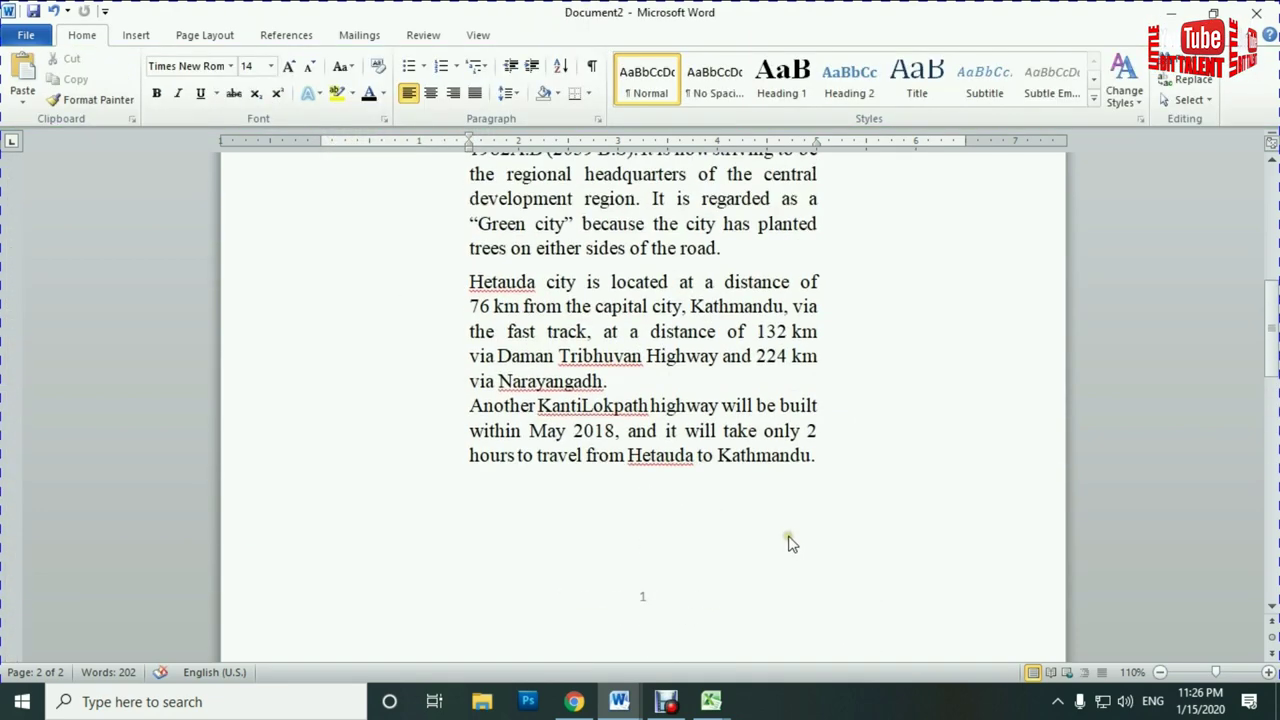
{"action": "scroll", "coordinate": [790, 543], "scroll_direction": "down", "scroll_amount": 3}
{"action": "mouse_move", "coordinate": [619, 700]}
{"action": "left_click", "coordinate": [505, 610]}
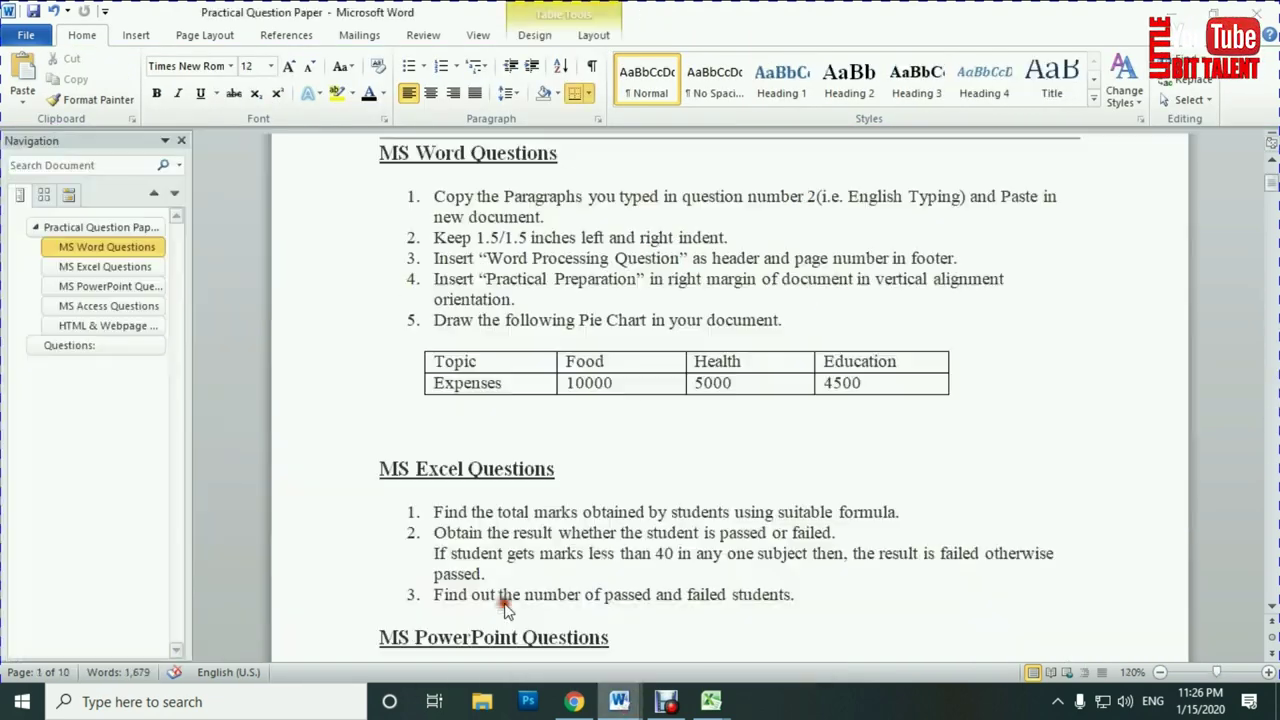
{"action": "scroll", "coordinate": [620, 424], "scroll_direction": "up", "scroll_amount": 2}
{"action": "left_click_drag", "start_coordinate": [383, 262], "coordinate": [600, 560]}
{"action": "left_click", "coordinate": [592, 560]}
{"action": "scroll", "coordinate": [590, 565], "scroll_direction": "down", "scroll_amount": 2}
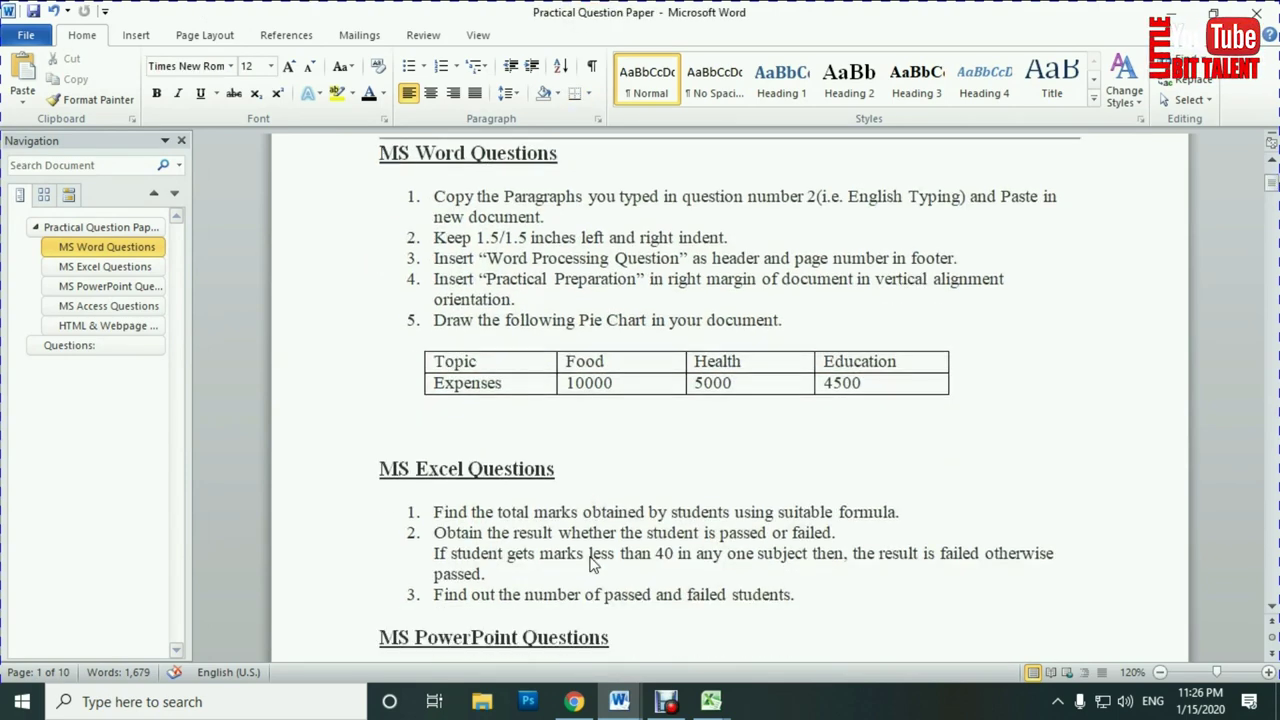
{"action": "scroll", "coordinate": [592, 565], "scroll_direction": "down", "scroll_amount": 2}
{"action": "left_click", "coordinate": [392, 322]}
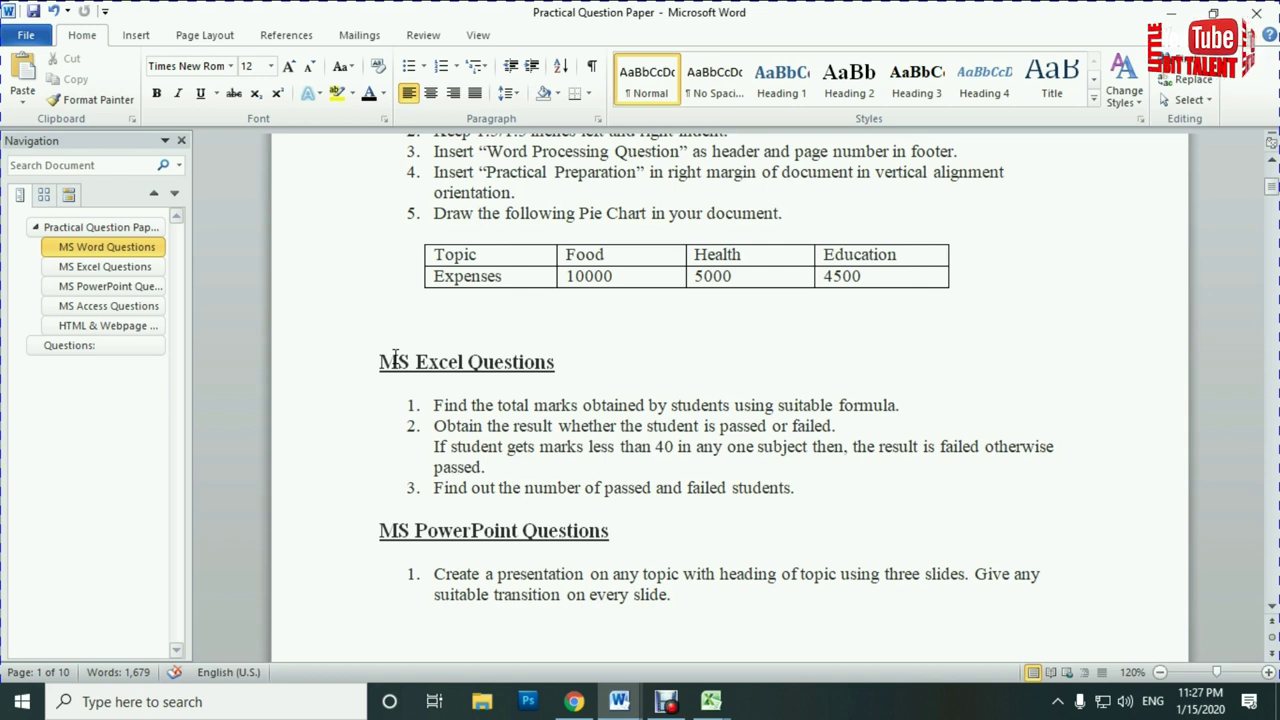
Switch to the Book1 workbook in Excel and maximize its window.
{"action": "mouse_move", "coordinate": [714, 705]}
{"action": "left_click", "coordinate": [640, 620]}
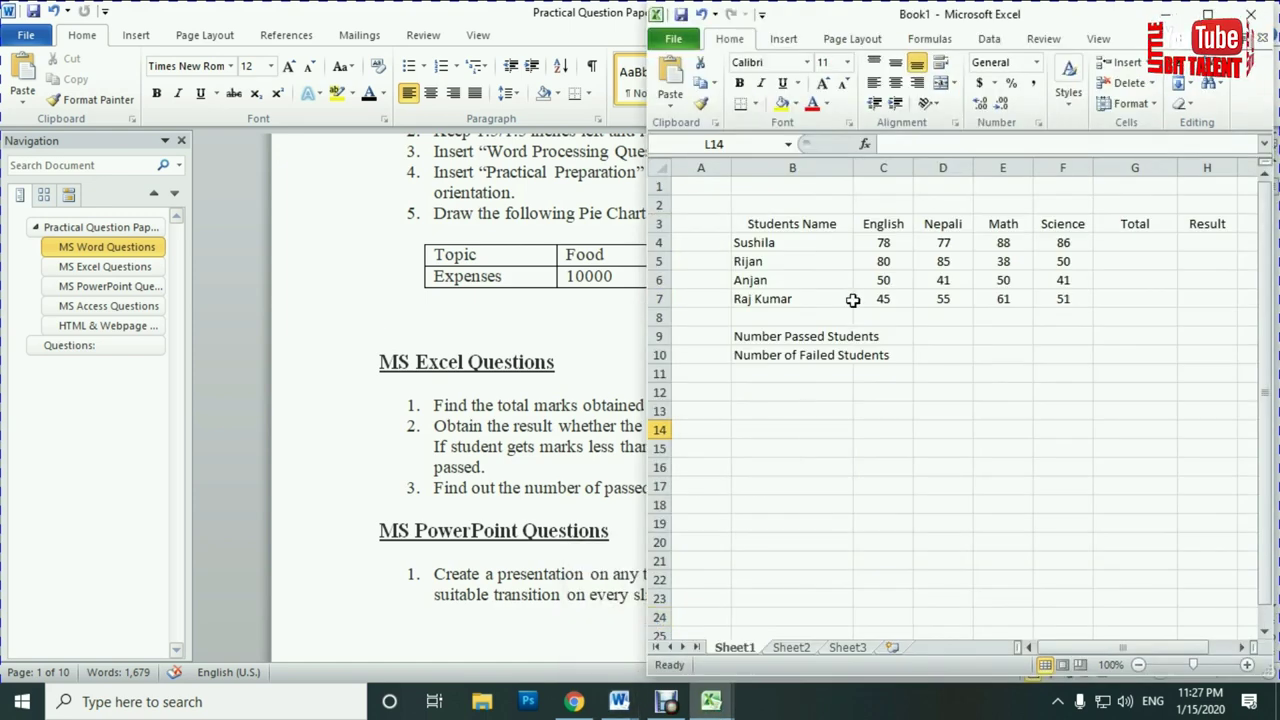
{"action": "left_click", "coordinate": [1220, 12]}
{"action": "left_click", "coordinate": [476, 296]}
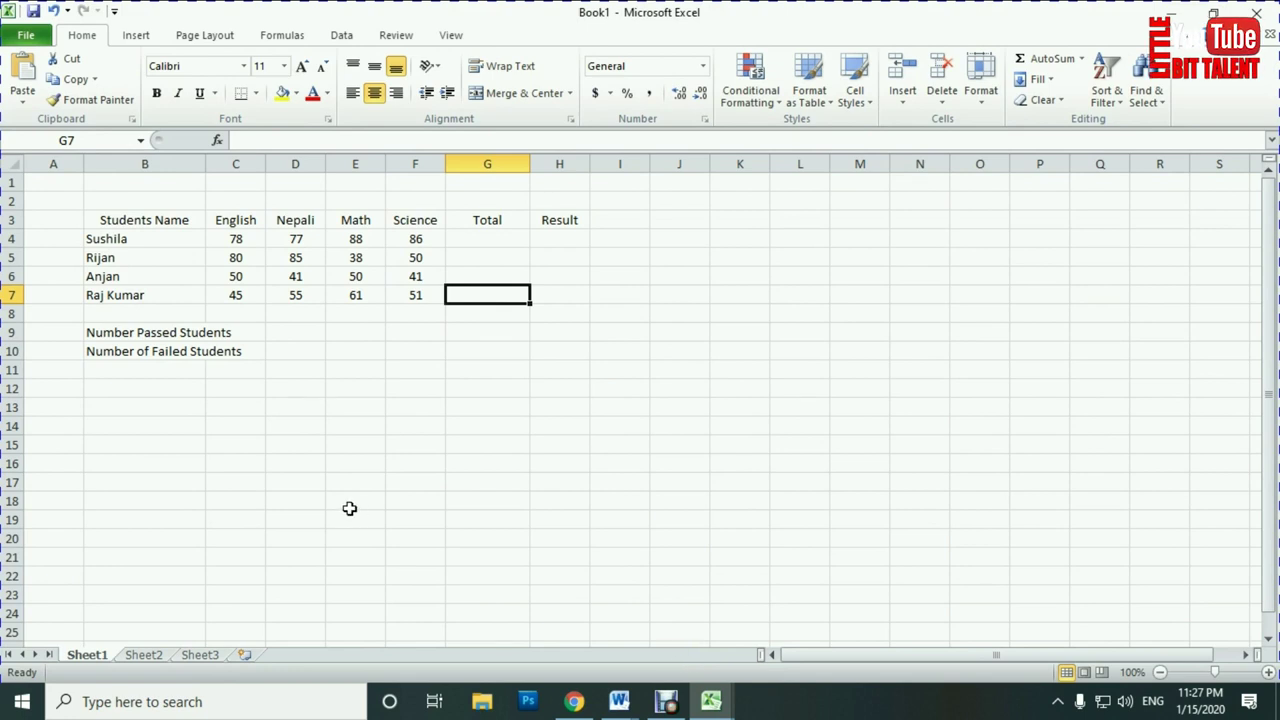
Examine the marks table's name, subject, Total and Result columns and the cells for the numbers of passed and failed students.
{"action": "left_click", "coordinate": [137, 221]}
{"action": "left_click", "coordinate": [139, 237]}
{"action": "left_click", "coordinate": [250, 221]}
{"action": "left_click", "coordinate": [238, 240]}
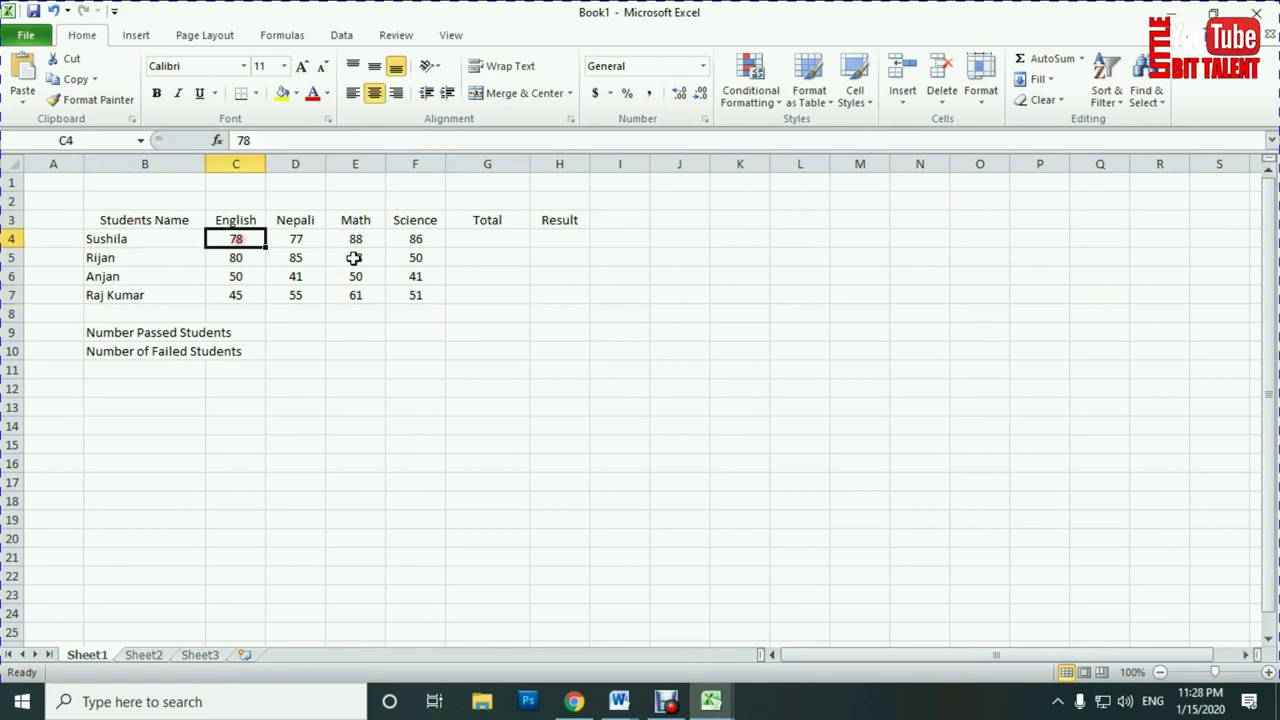
{"action": "left_click", "coordinate": [487, 238]}
{"action": "left_click", "coordinate": [552, 236]}
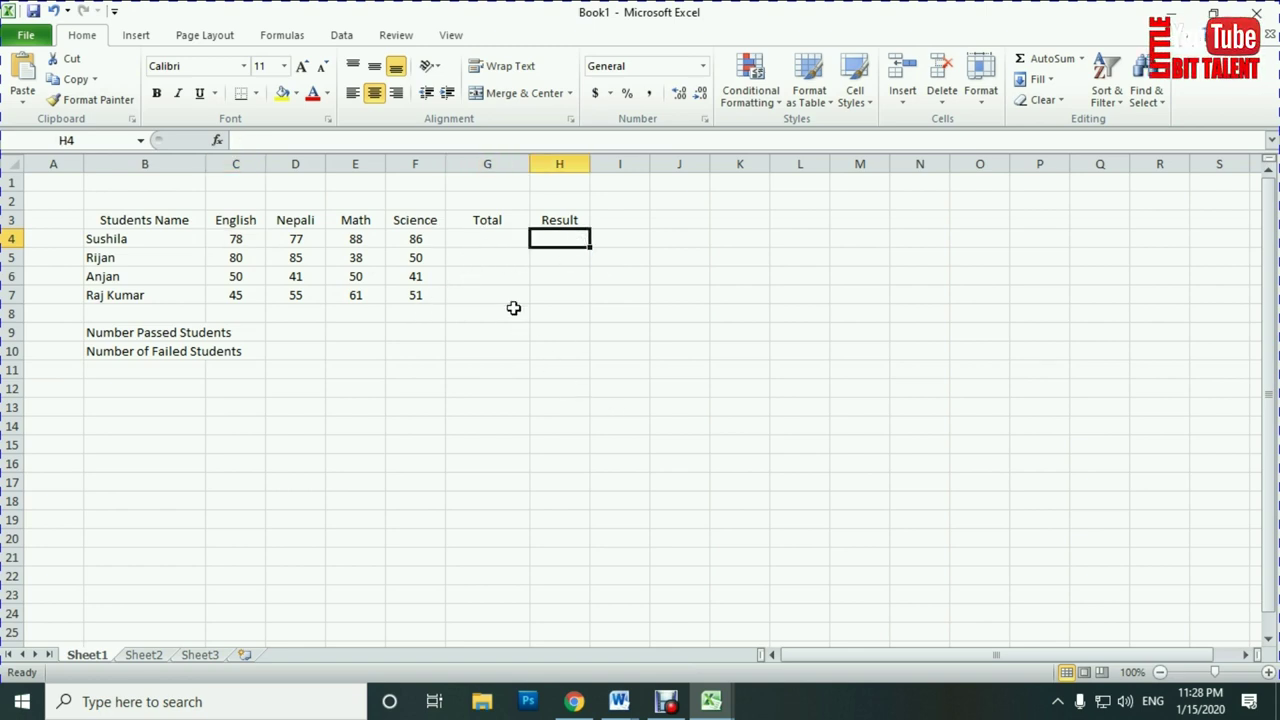
{"action": "left_click", "coordinate": [561, 274]}
{"action": "left_click", "coordinate": [577, 238]}
{"action": "left_click", "coordinate": [500, 247]}
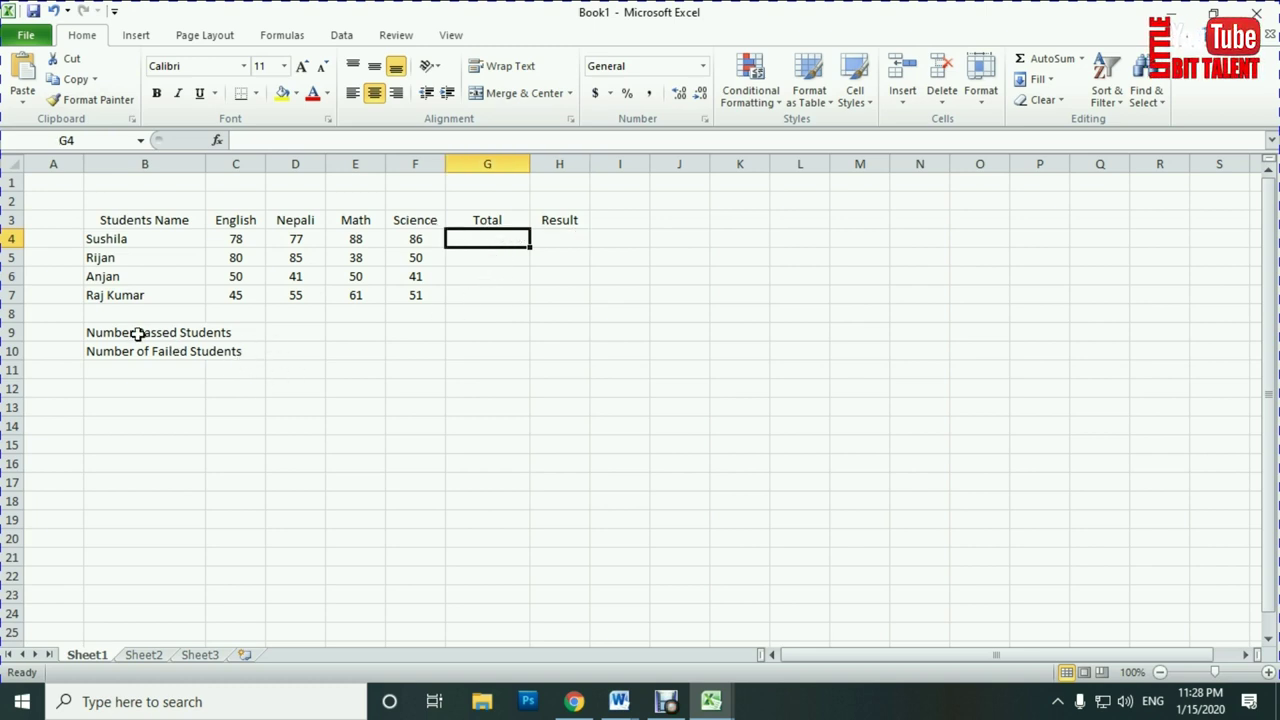
{"action": "left_click", "coordinate": [290, 331]}
{"action": "left_click", "coordinate": [363, 339]}
{"action": "left_click", "coordinate": [280, 369]}
{"action": "left_click", "coordinate": [294, 332]}
{"action": "left_click", "coordinate": [296, 349]}
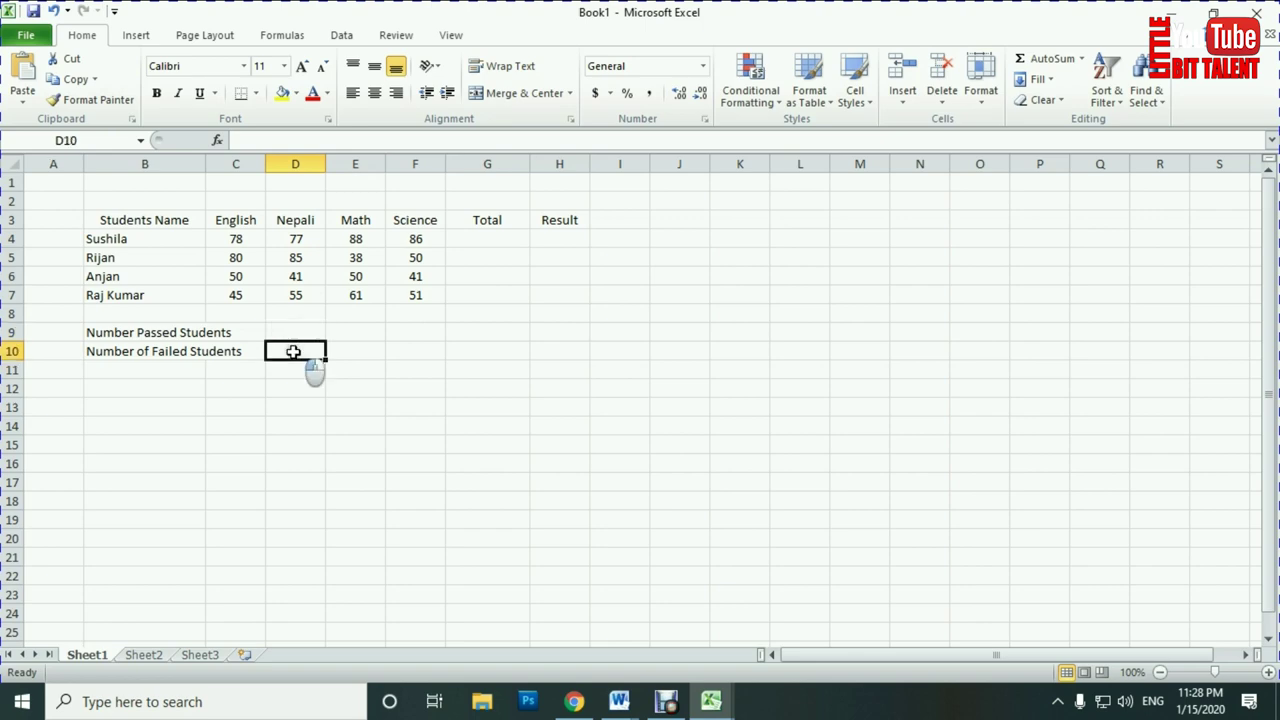
{"action": "left_click", "coordinate": [495, 358]}
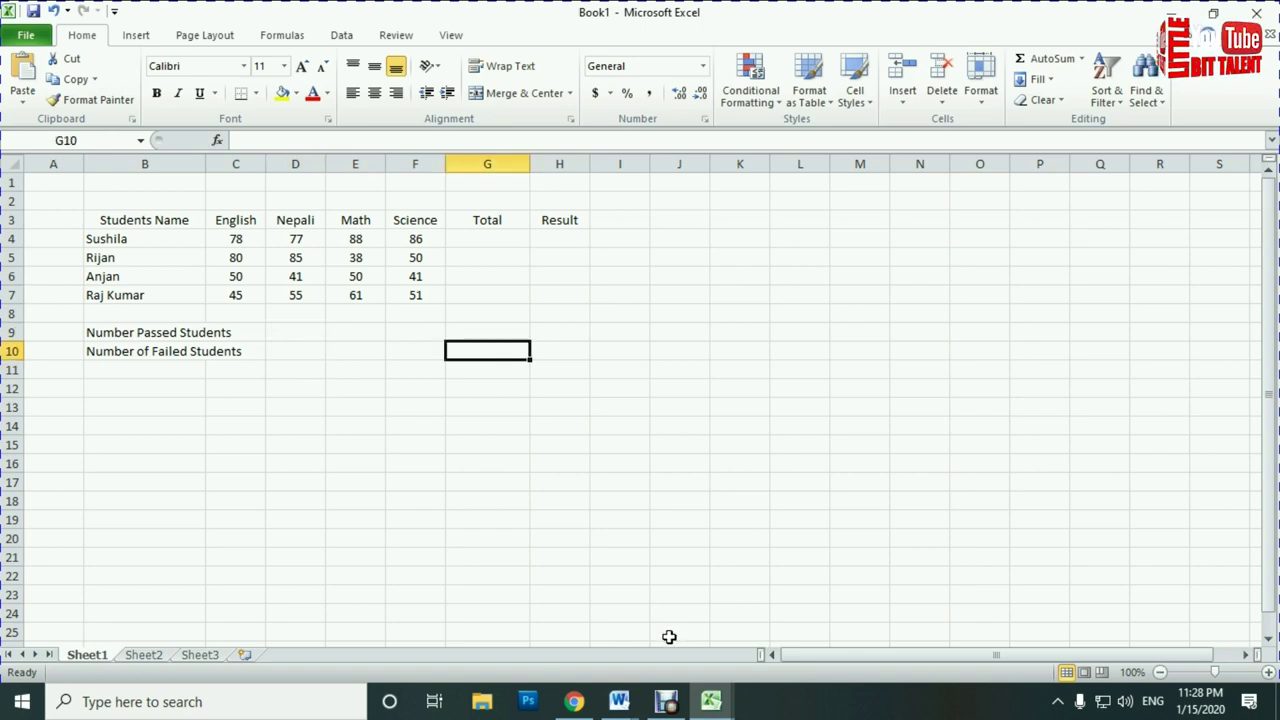
Total the first student's marks in cell G4 with the formula =SUM(C4:F4).
{"action": "mouse_move", "coordinate": [619, 701]}
{"action": "left_click", "coordinate": [560, 636]}
{"action": "key", "text": "alt+Tab"}
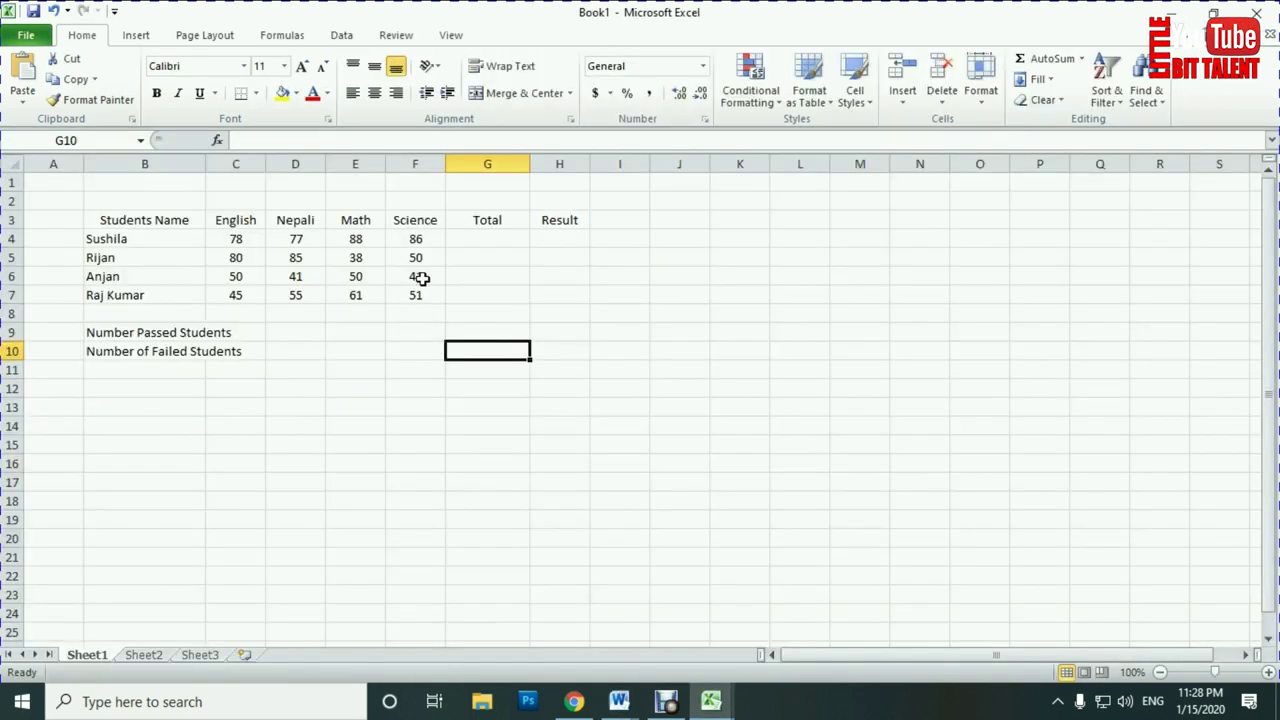
{"action": "left_click", "coordinate": [486, 242]}
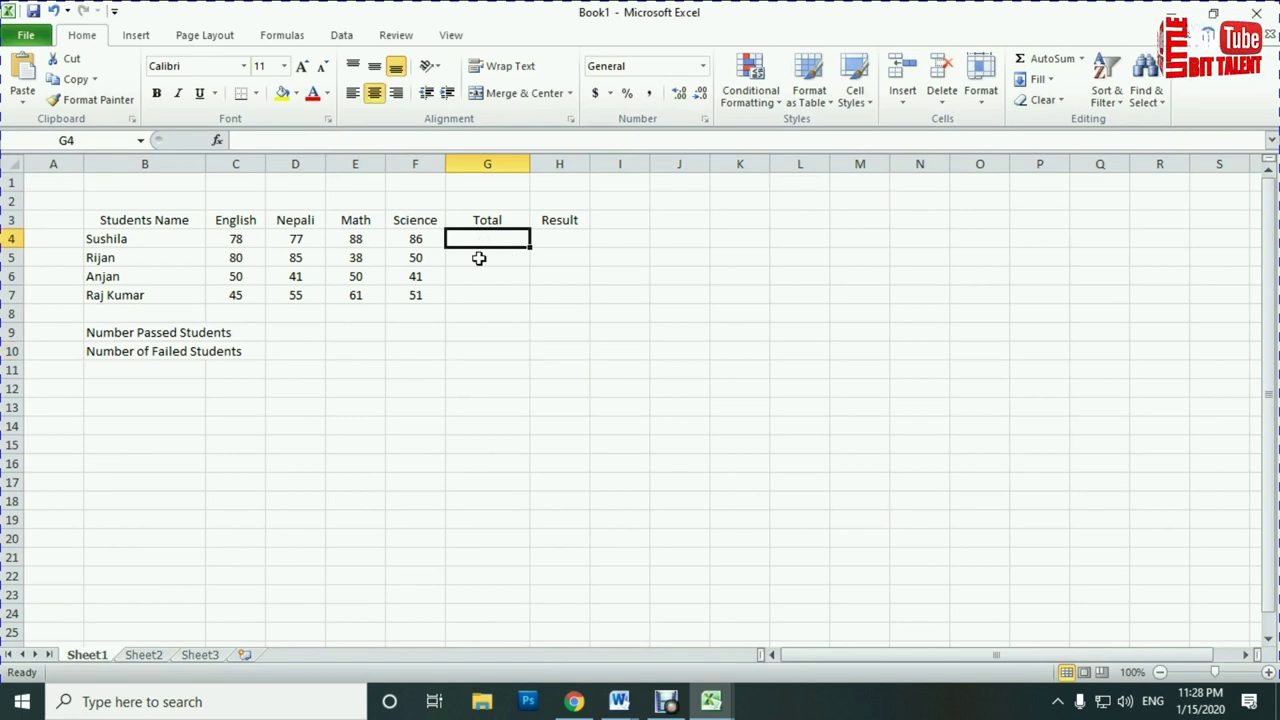
{"action": "type", "text": "=sum"}
{"action": "key", "text": "Tab"}
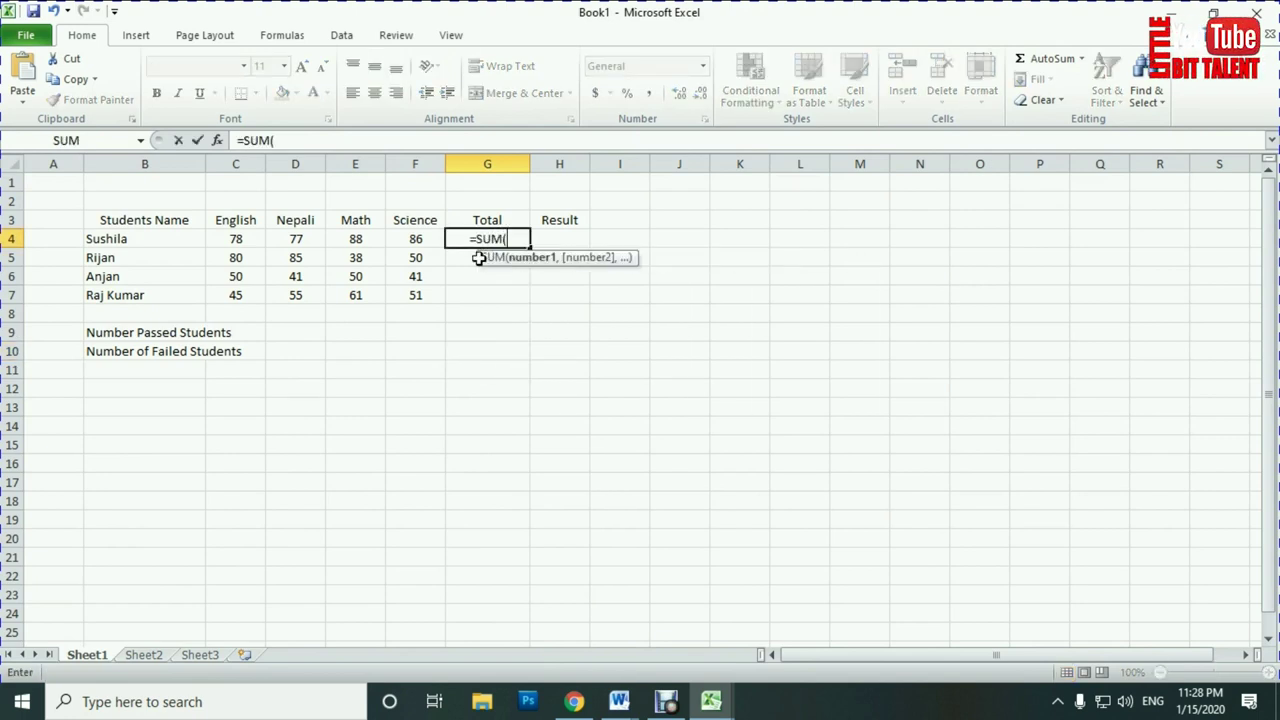
{"action": "left_click_drag", "start_coordinate": [234, 242], "coordinate": [415, 250]}
{"action": "type", "text": ")"}
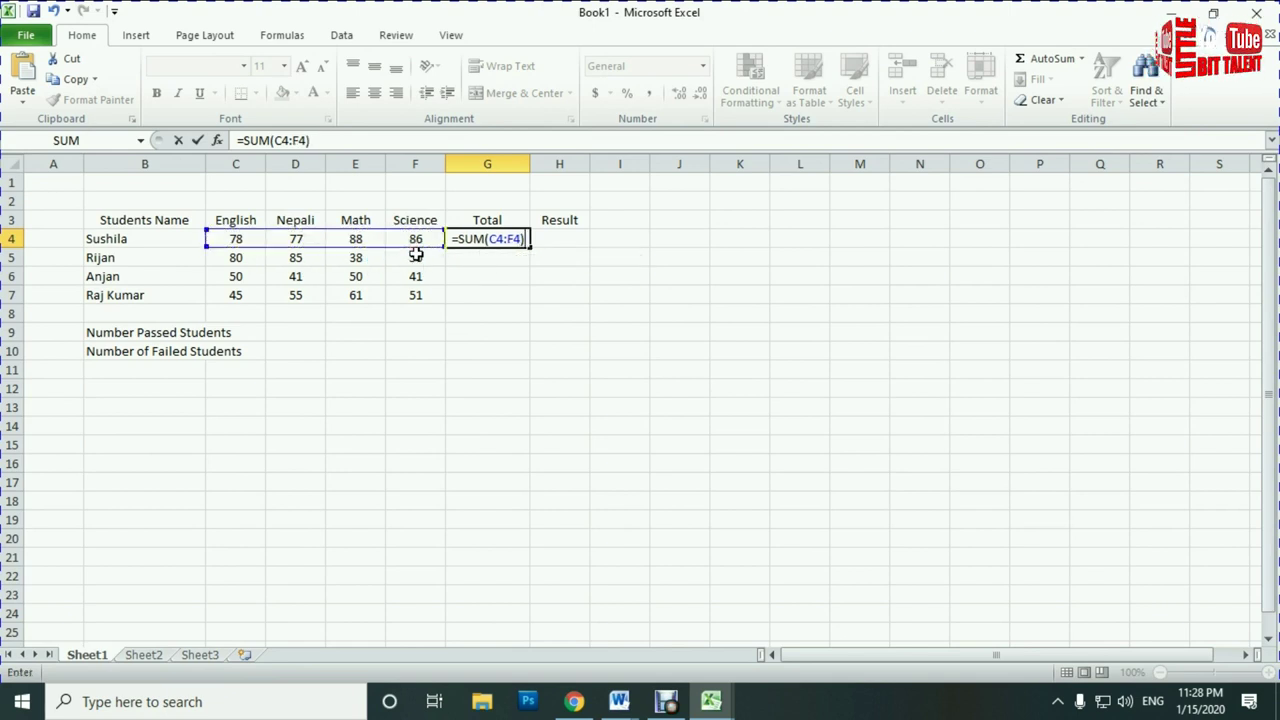
{"action": "key", "text": "Return"}
Fill the total formula from G4 down to G7 for the remaining students.
{"action": "left_click", "coordinate": [496, 237]}
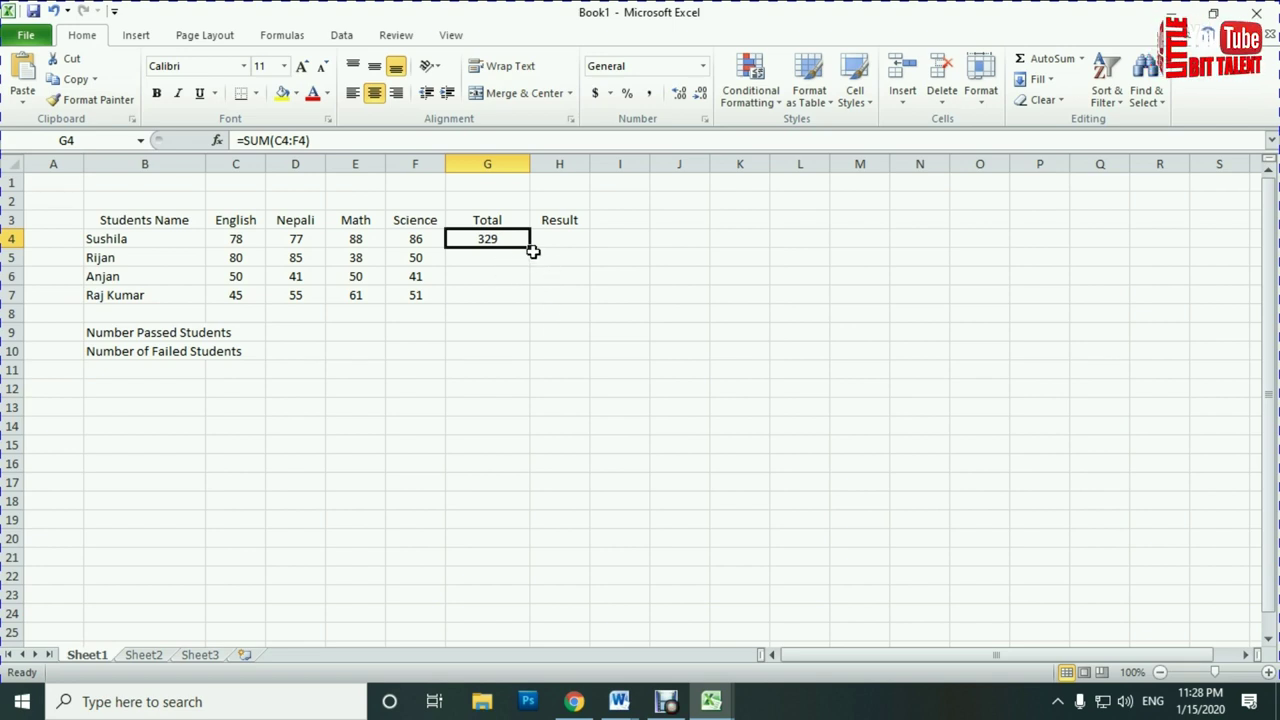
{"action": "double_click", "coordinate": [531, 247]}
{"action": "double_click", "coordinate": [630, 349]}
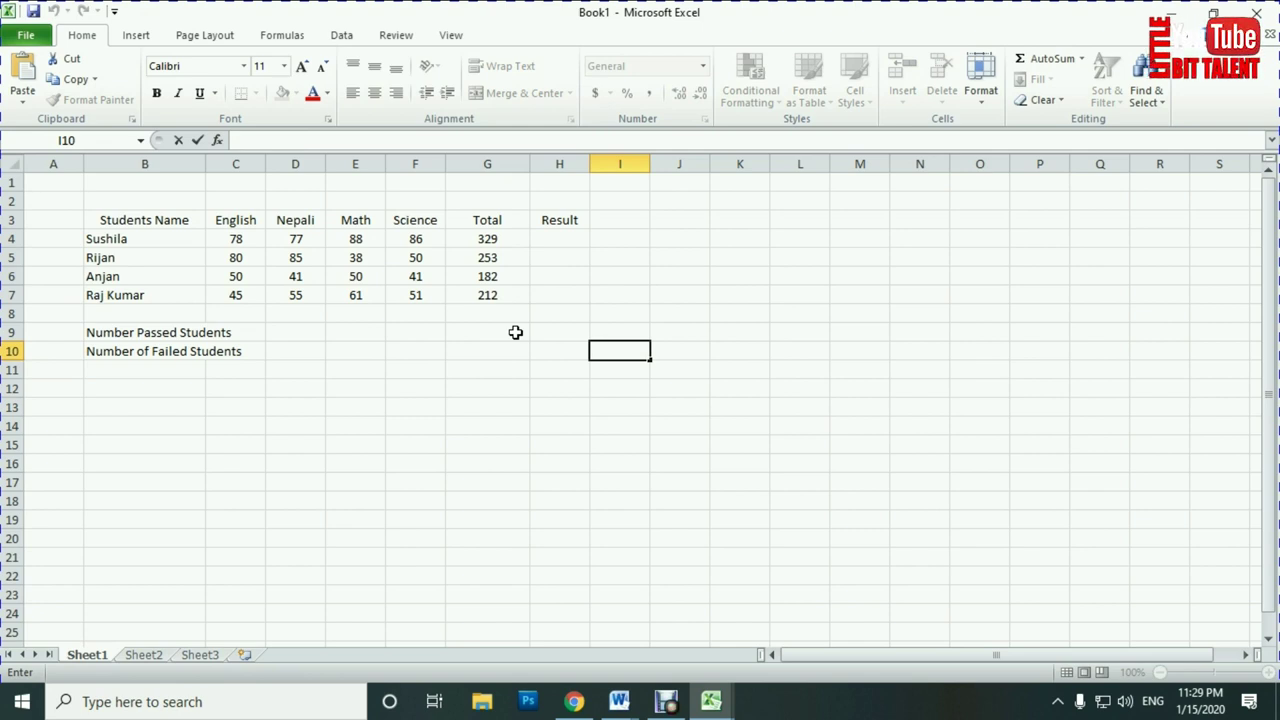
Switch to the Practical Question Paper in Word, read the pass/fail rule, and return to the Book1 workbook.
{"action": "key", "text": "alt+Tab"}
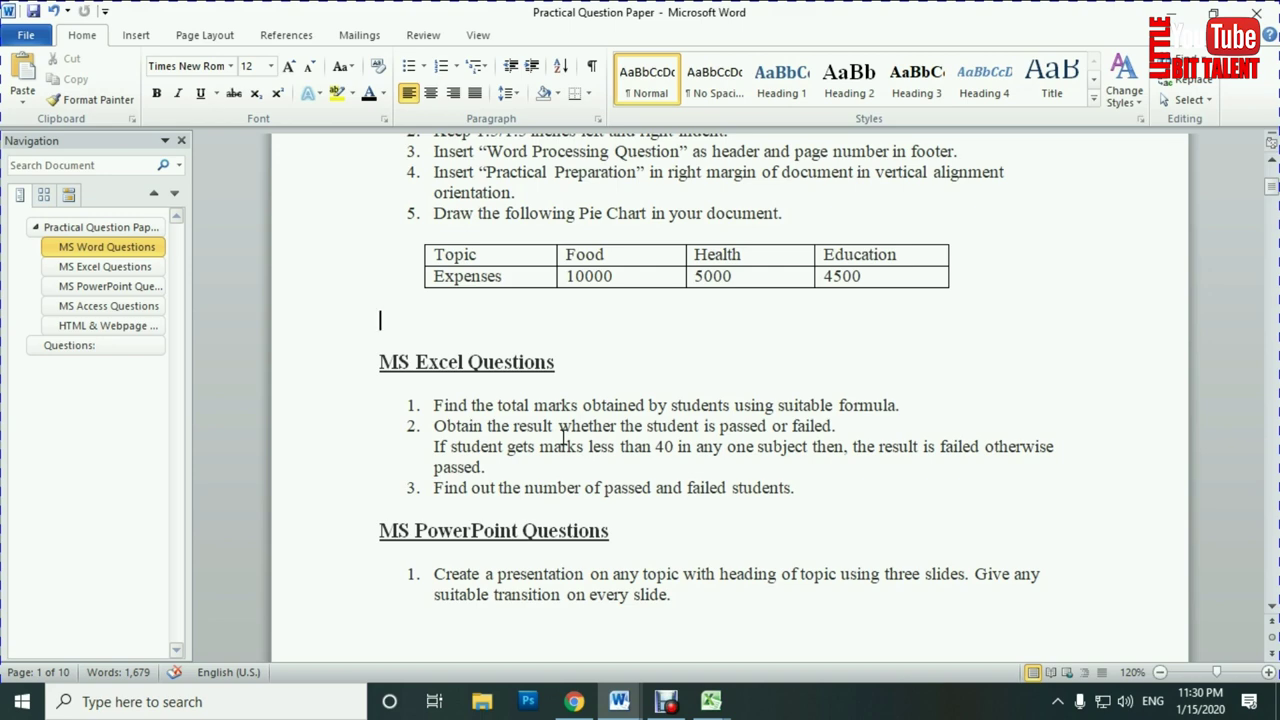
{"action": "mouse_move", "coordinate": [711, 701]}
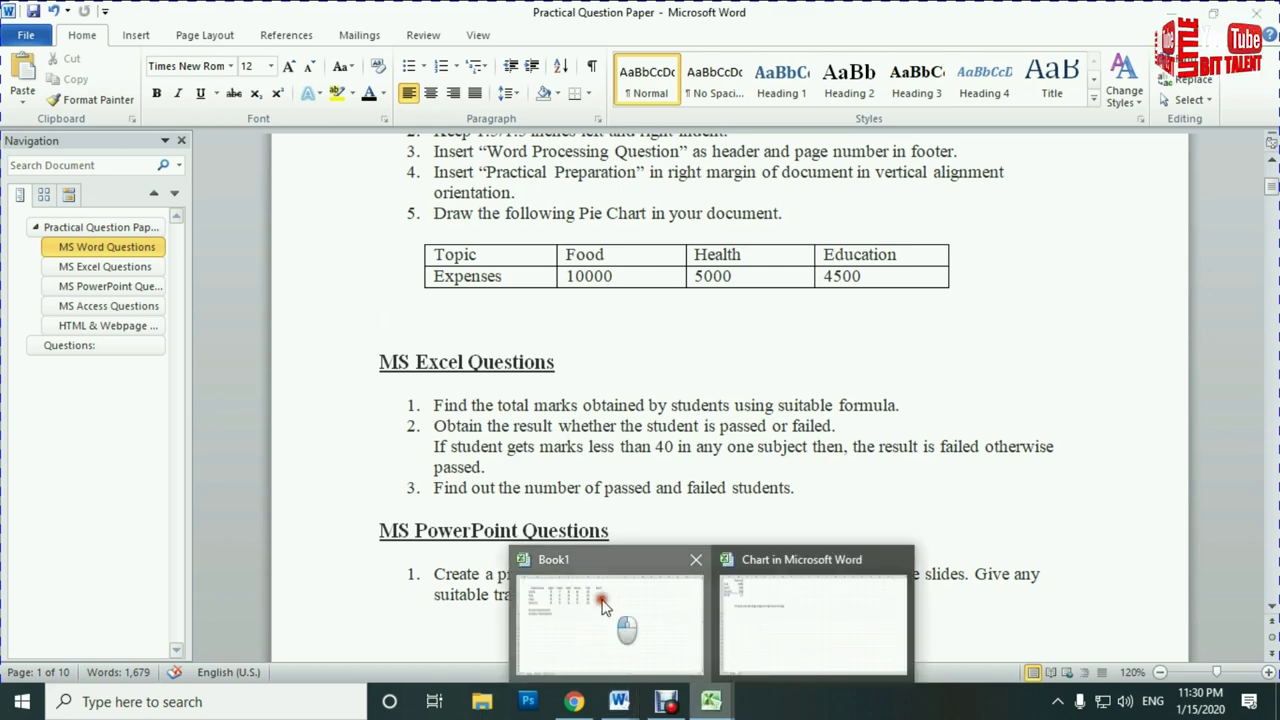
{"action": "left_click", "coordinate": [604, 605]}
Begin an IF formula in Result cell H4, using MIN(C4:F4) for the first student's lowest mark.
{"action": "left_click", "coordinate": [555, 243]}
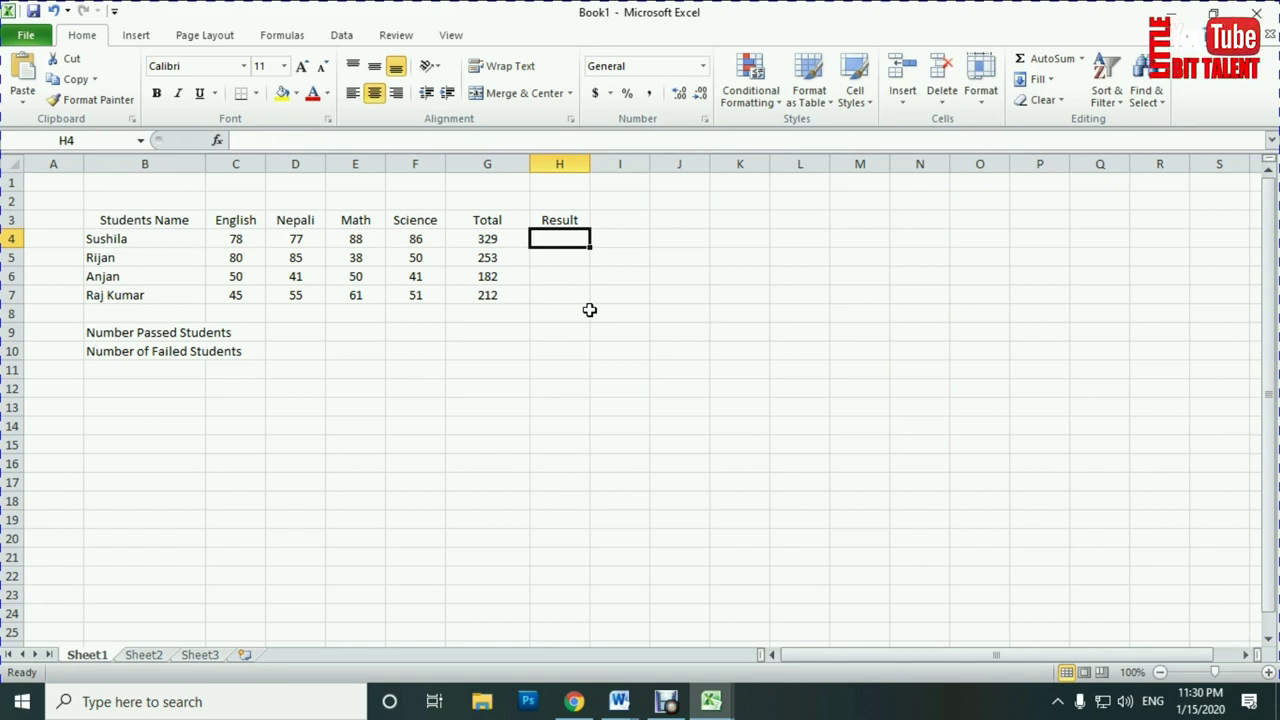
{"action": "type", "text": "=if"}
{"action": "key", "text": "Tab"}
{"action": "type", "text": "min"}
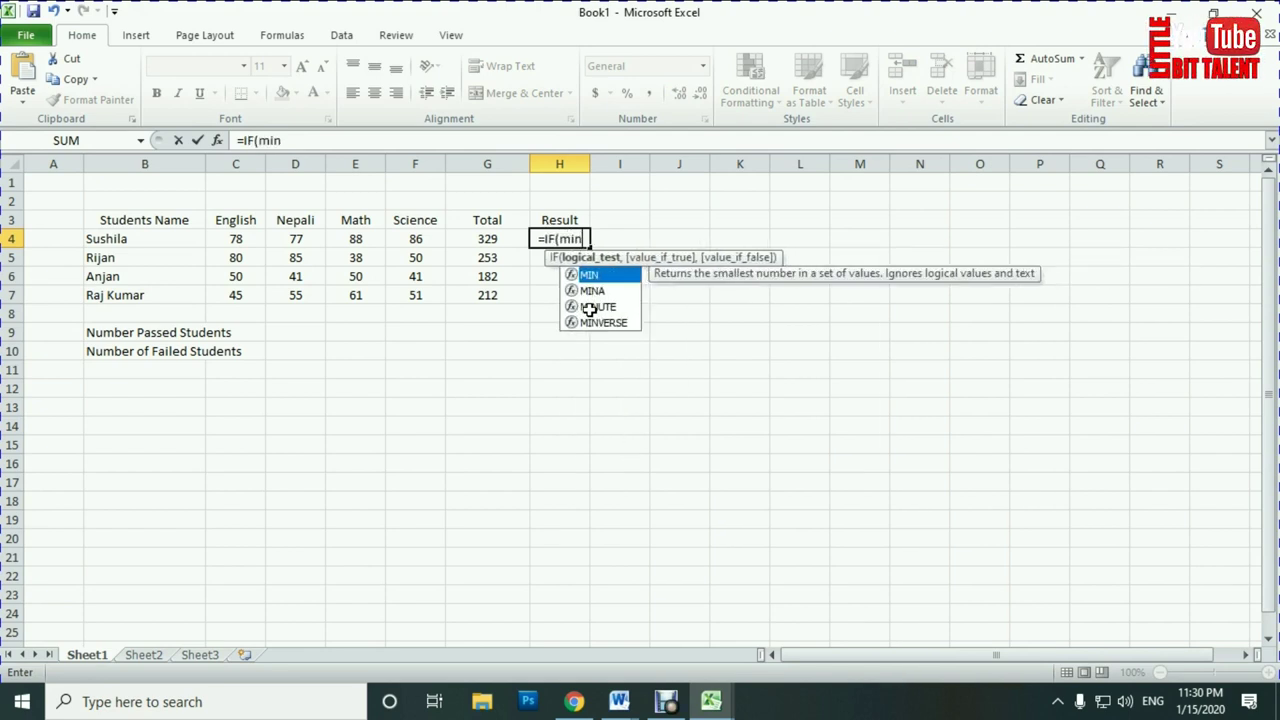
{"action": "key", "text": "Tab"}
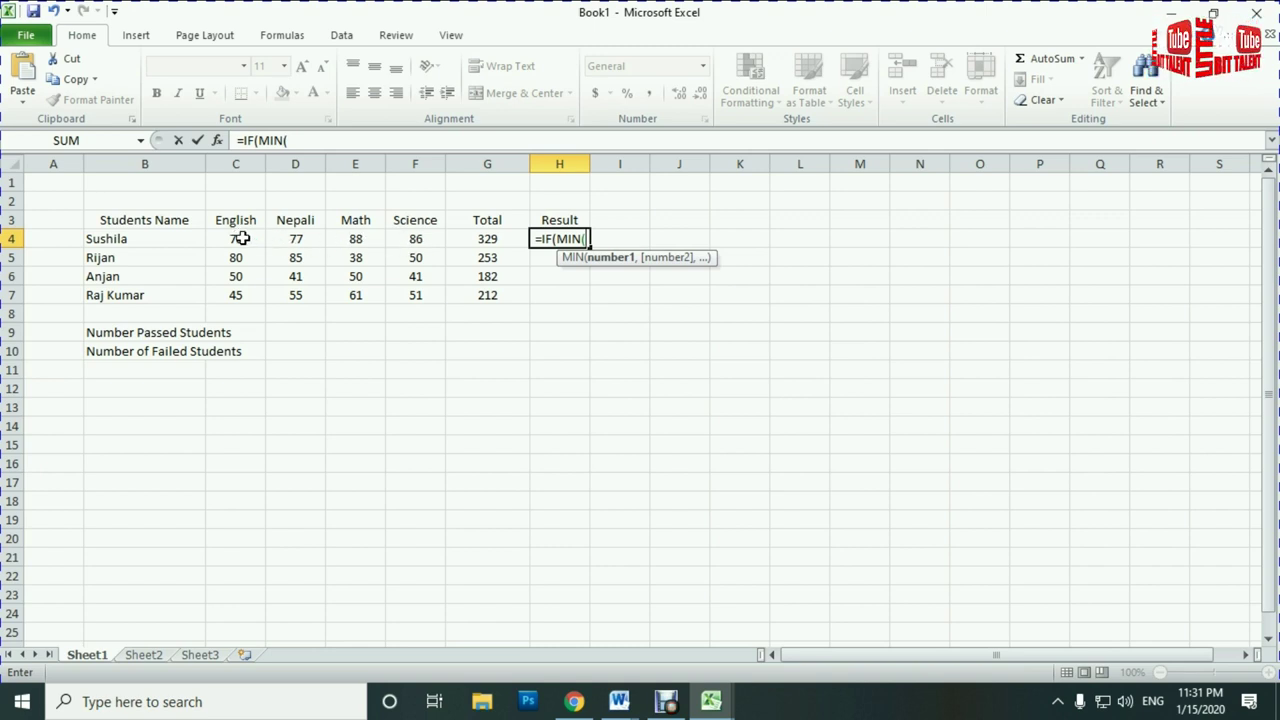
{"action": "left_click_drag", "start_coordinate": [240, 237], "coordinate": [407, 236]}
{"action": "left_click", "coordinate": [409, 238]}
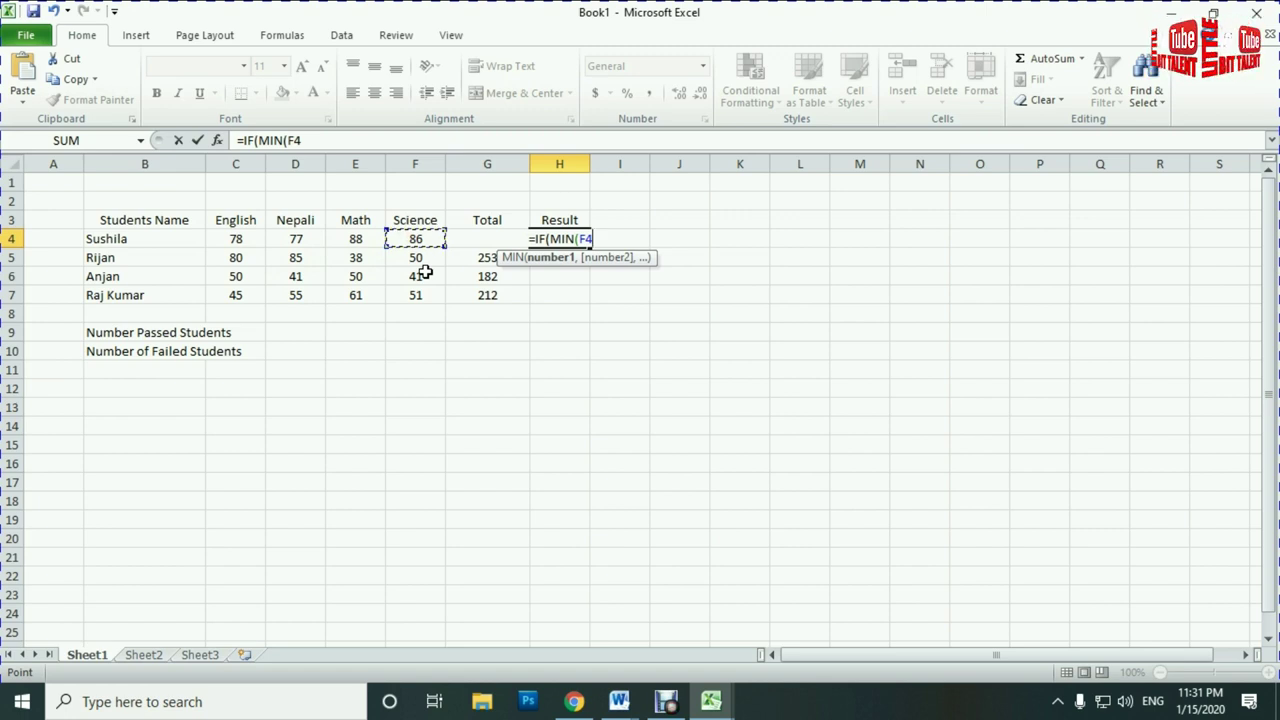
{"action": "left_click_drag", "start_coordinate": [236, 238], "coordinate": [414, 243]}
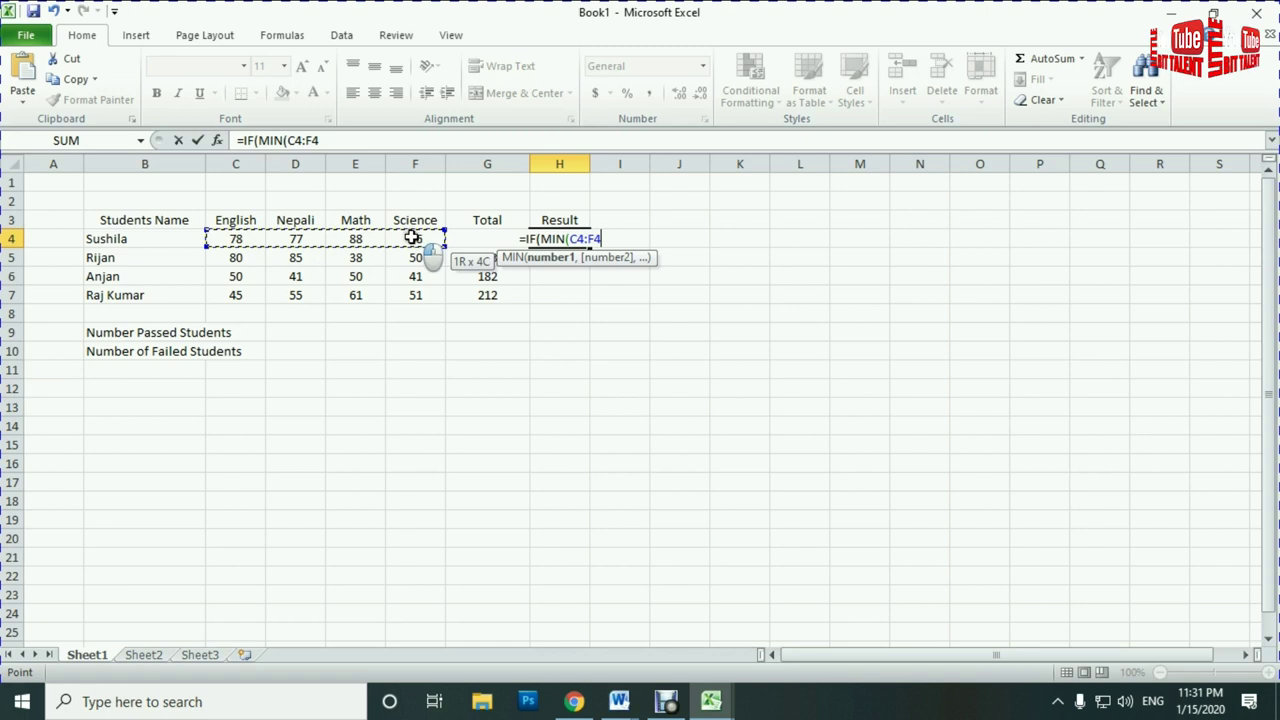
{"action": "type", "text": ")"}
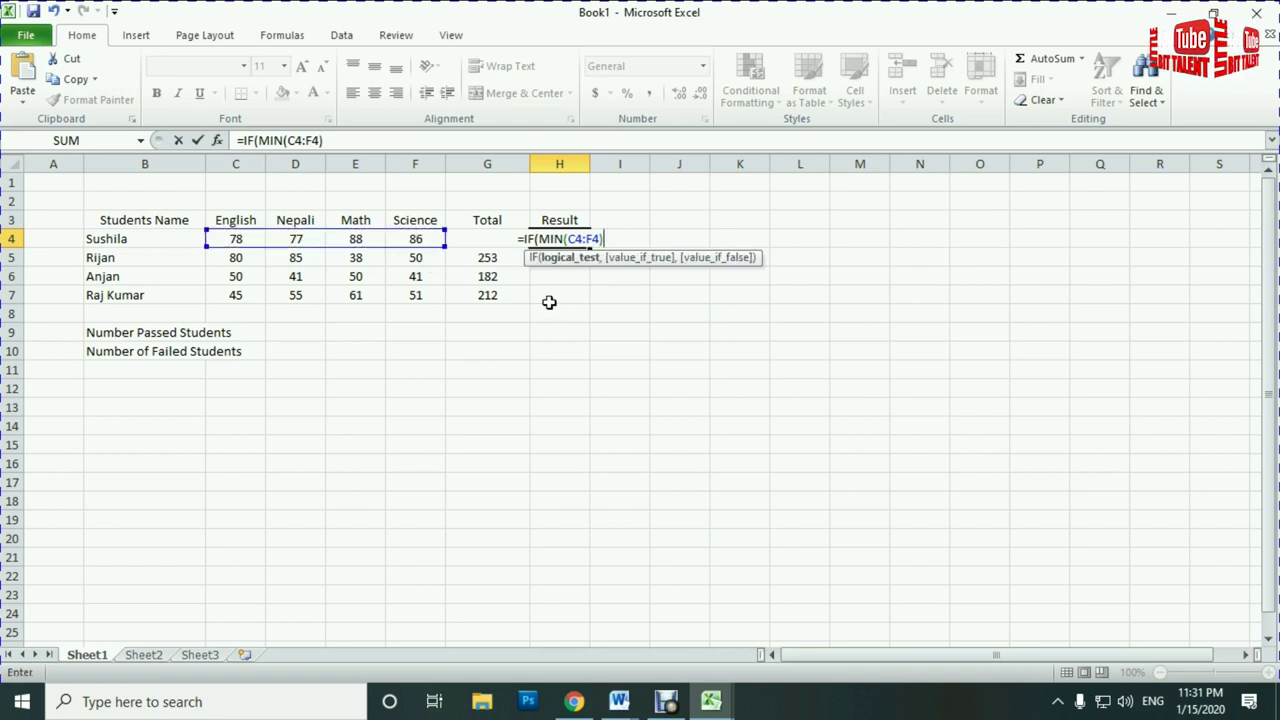
Complete the H4 formula with the condition <40, returning "Fail" when true and "Pass" otherwise.
{"action": "type", "text": "<40"}
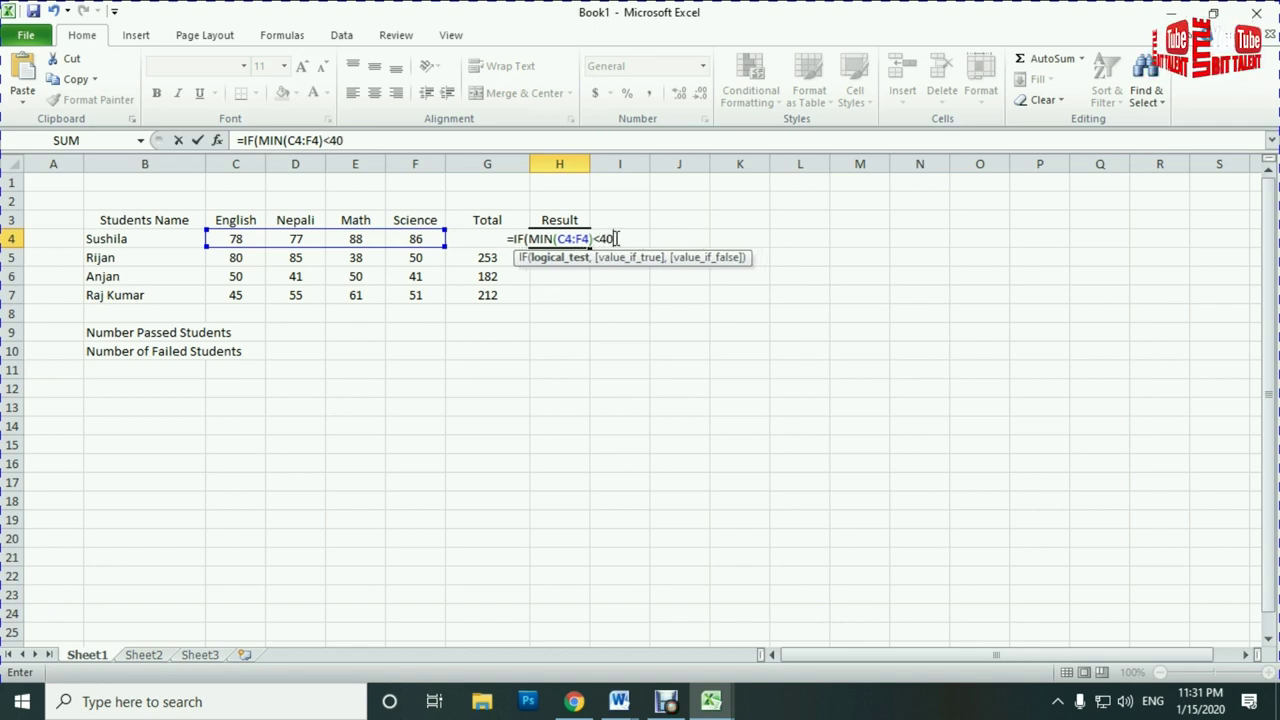
{"action": "type", "text": ",\"F"}
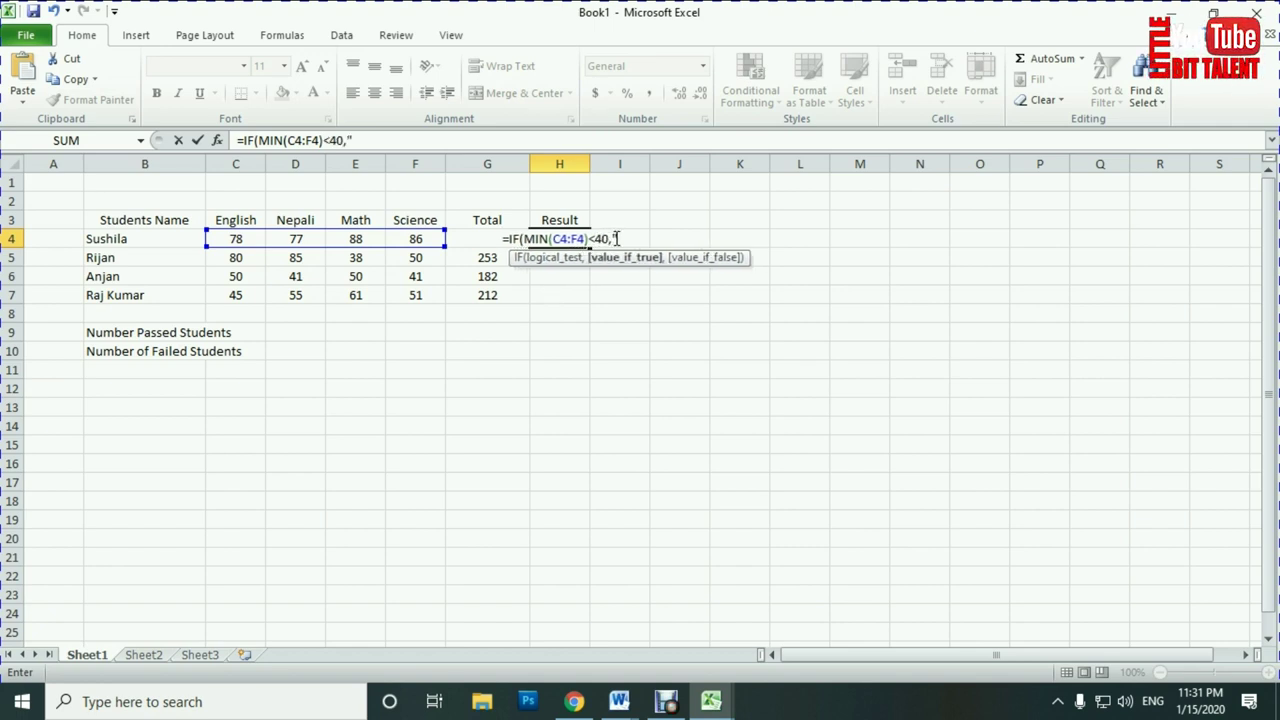
{"action": "type", "text": "ail\",\"Pas"}
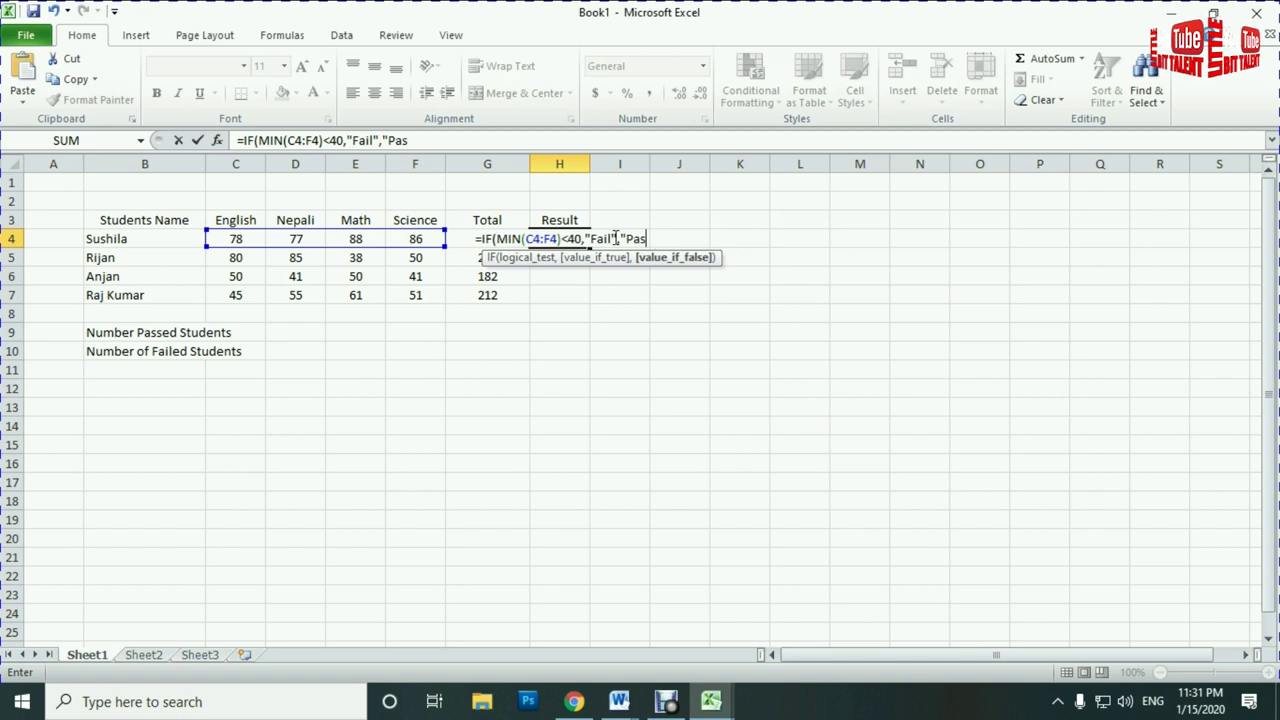
{"action": "type", "text": "s\")"}
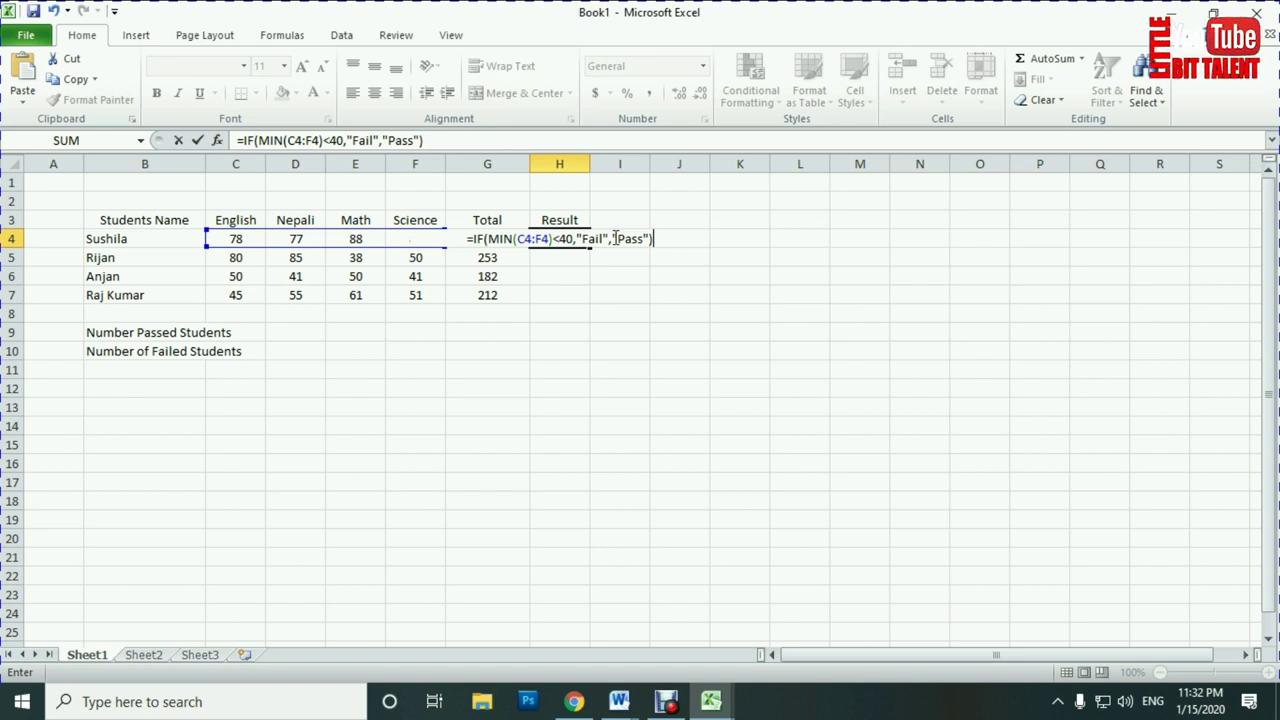
{"action": "key", "text": "Return"}
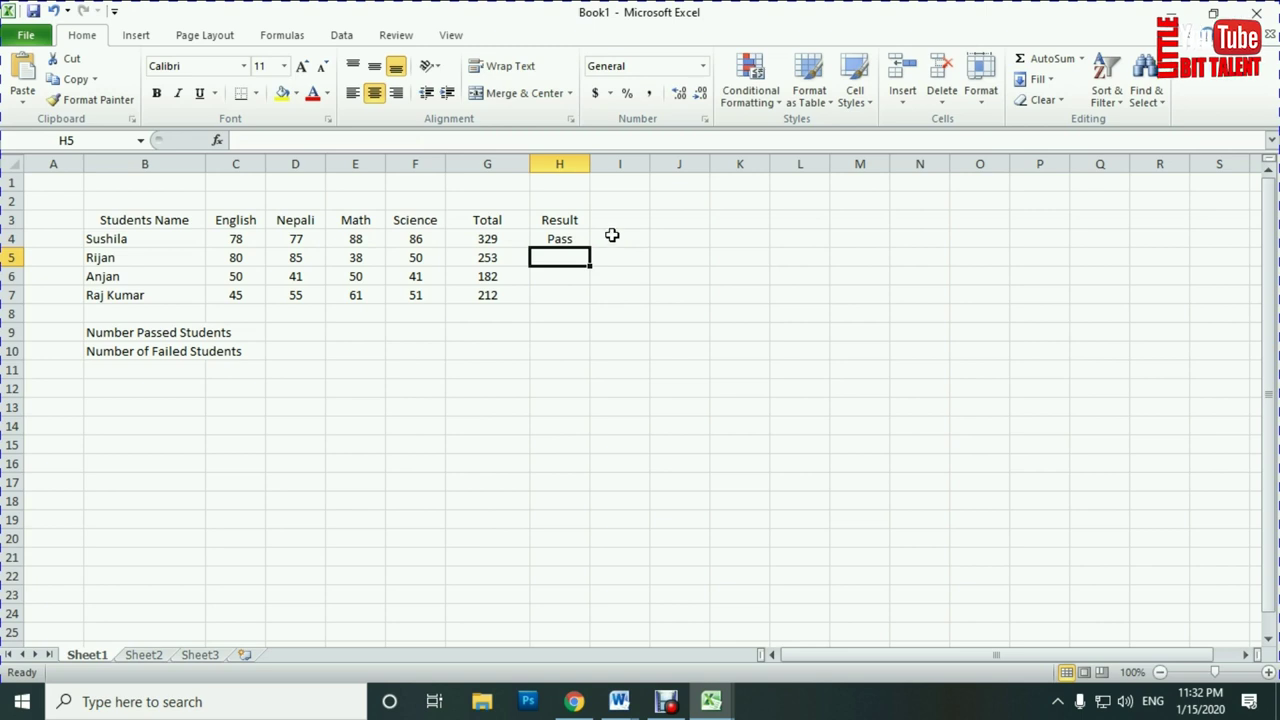
Fill the result formula from H4 down to H7 for the other students.
{"action": "left_click", "coordinate": [560, 240]}
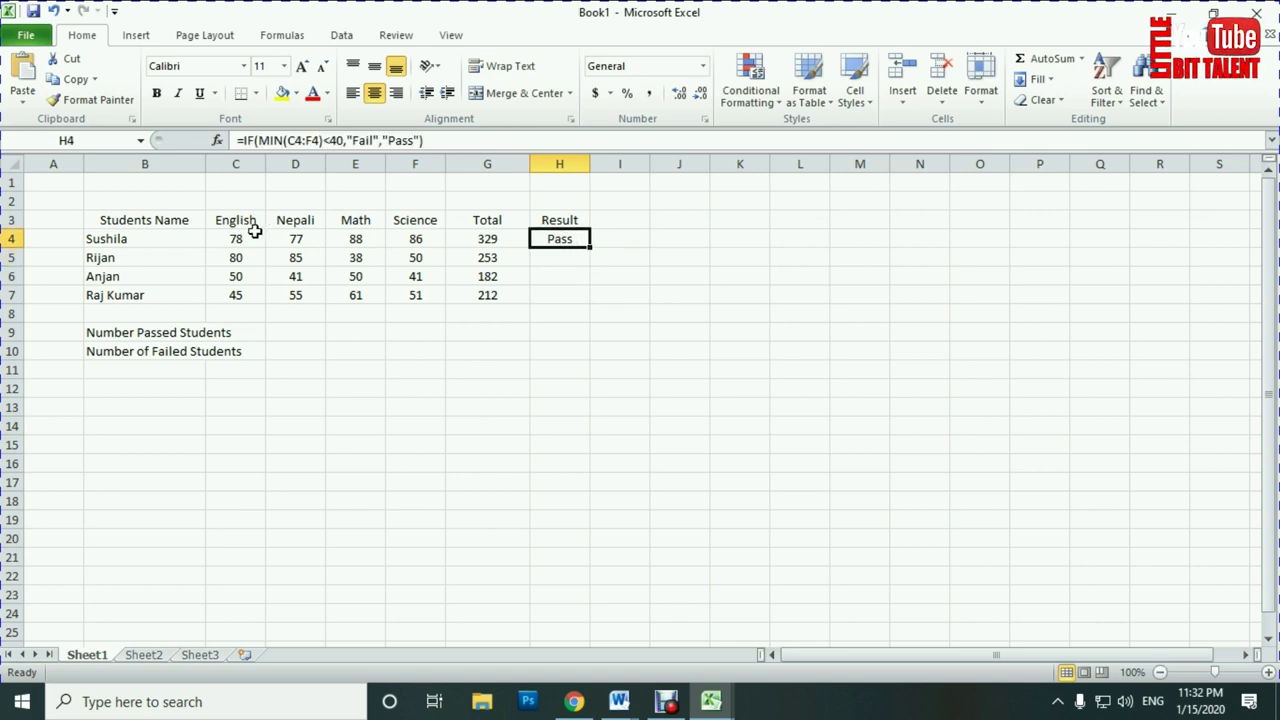
{"action": "double_click", "coordinate": [588, 246]}
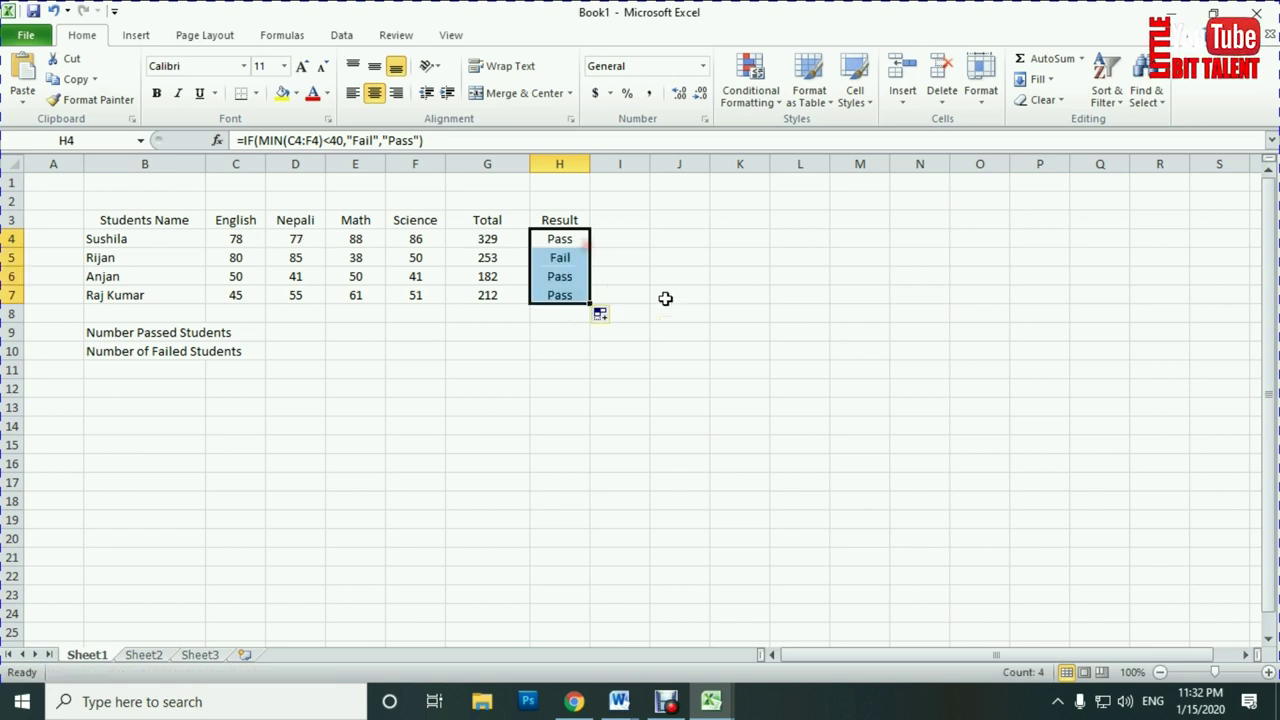
{"action": "left_click", "coordinate": [700, 313]}
Check the copied result formulas and compare the second student's Math mark with the result in H5.
{"action": "left_click", "coordinate": [560, 258]}
{"action": "key", "text": "ctrl+Left"}
{"action": "left_click", "coordinate": [566, 295]}
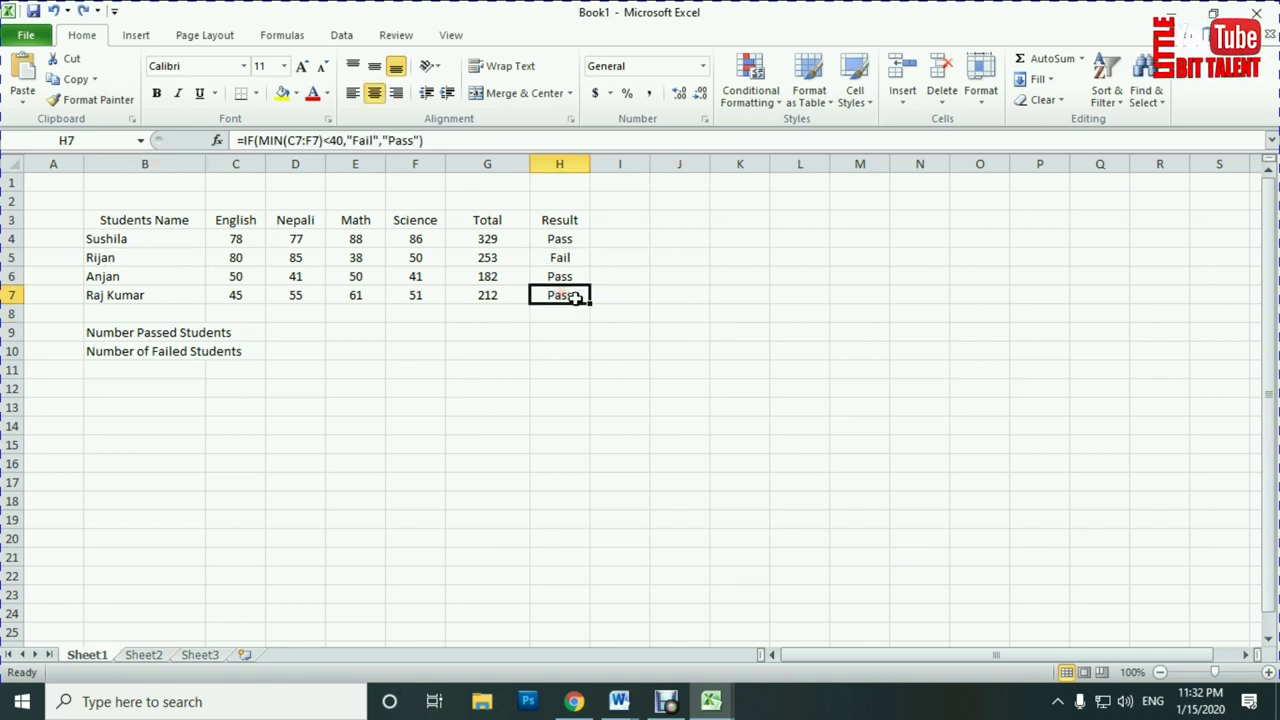
{"action": "key", "text": "Down"}
{"action": "key", "text": "Right"}
{"action": "key", "text": "Right"}
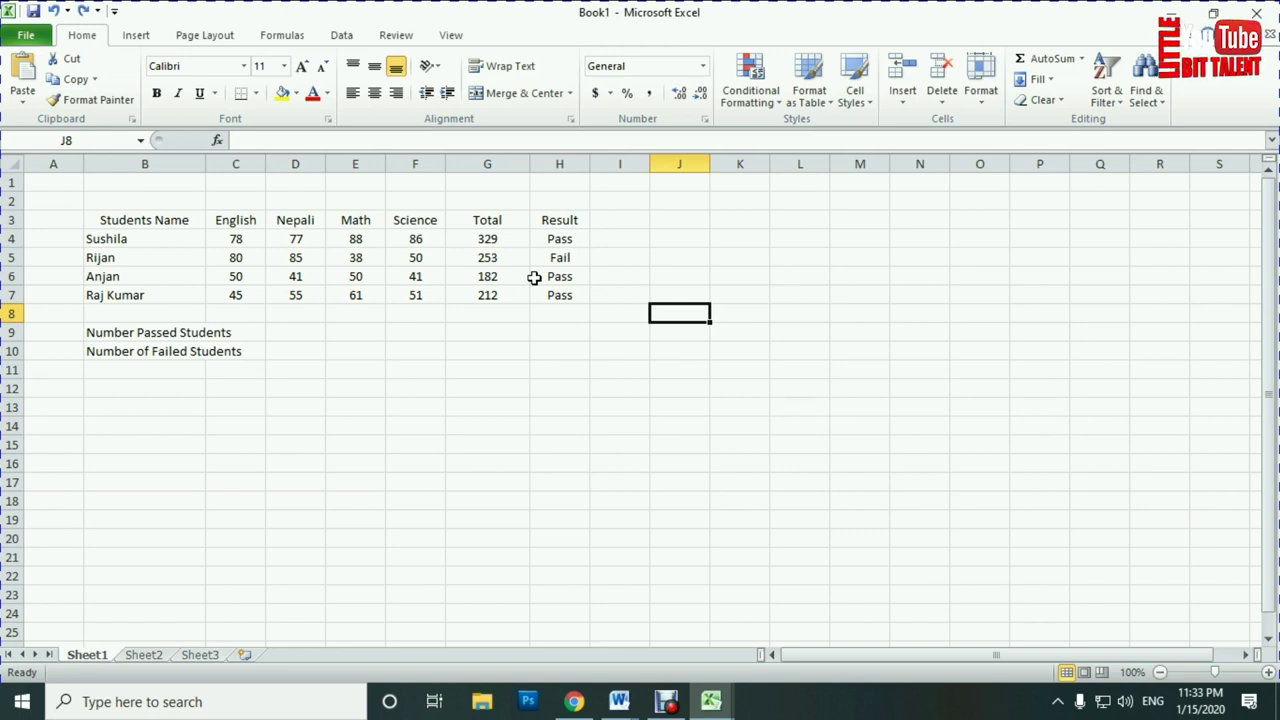
{"action": "left_click", "coordinate": [362, 259]}
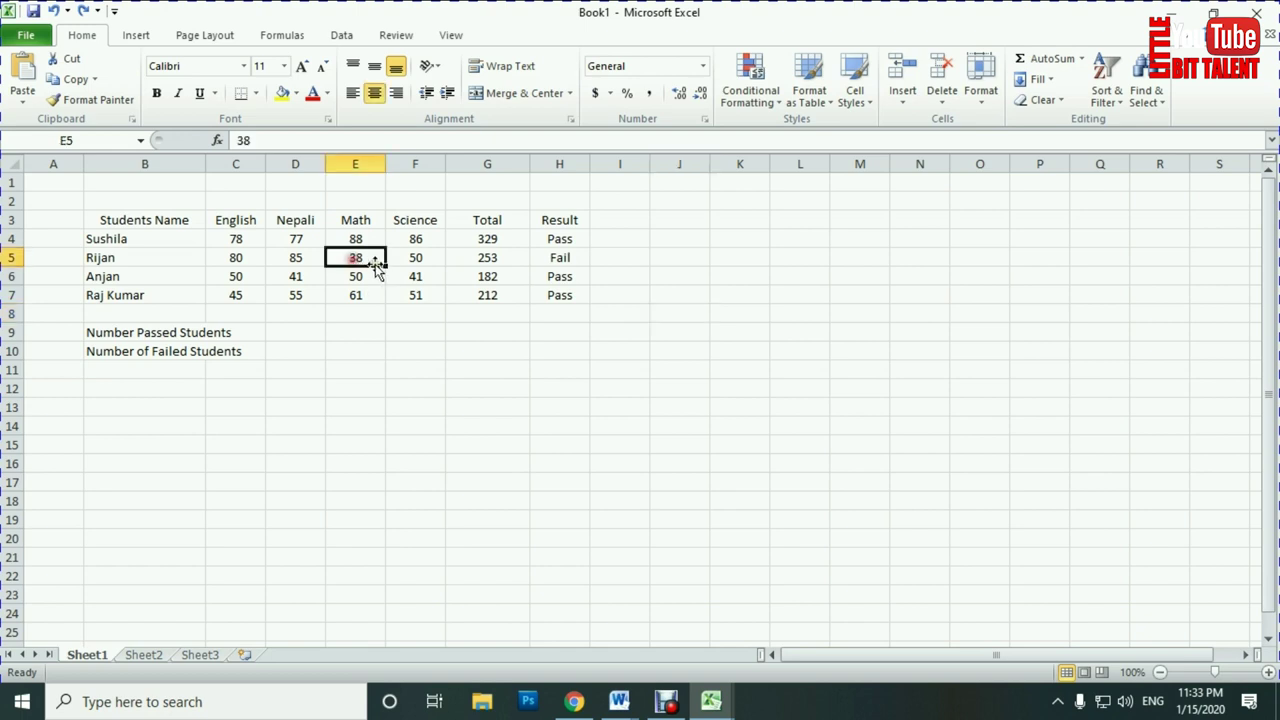
{"action": "left_click", "coordinate": [559, 258]}
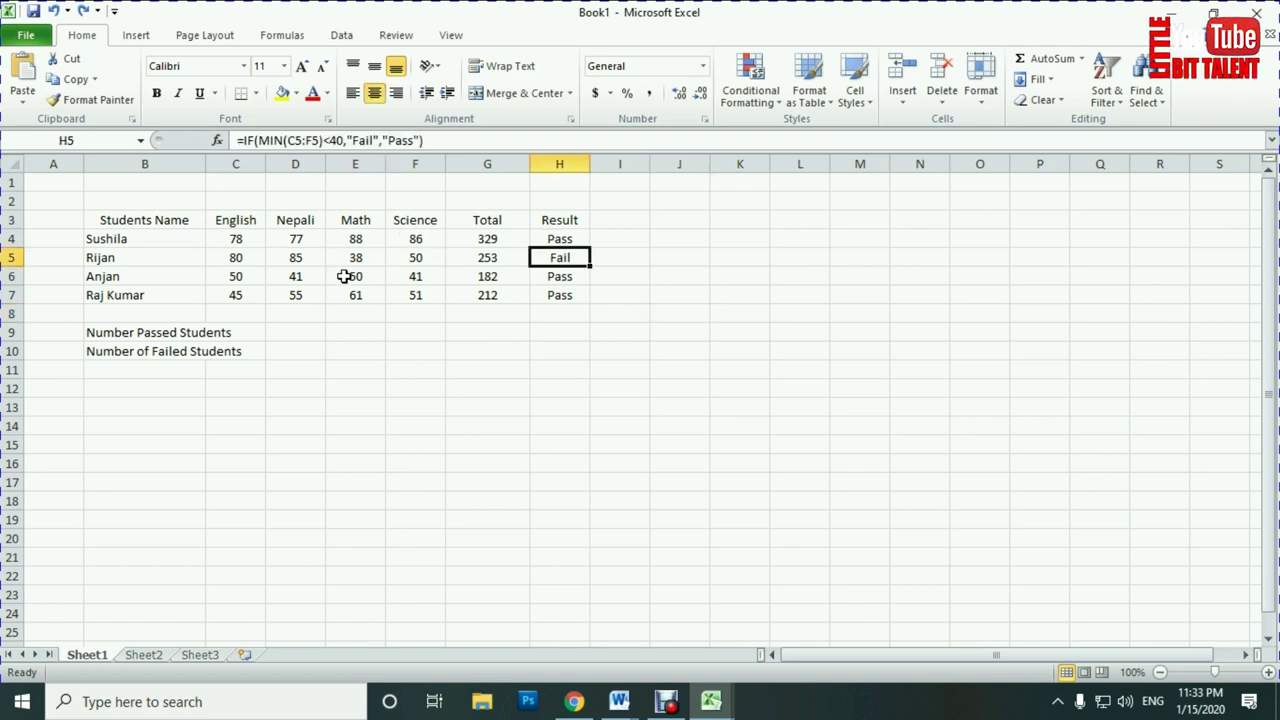
{"action": "left_click", "coordinate": [511, 332]}
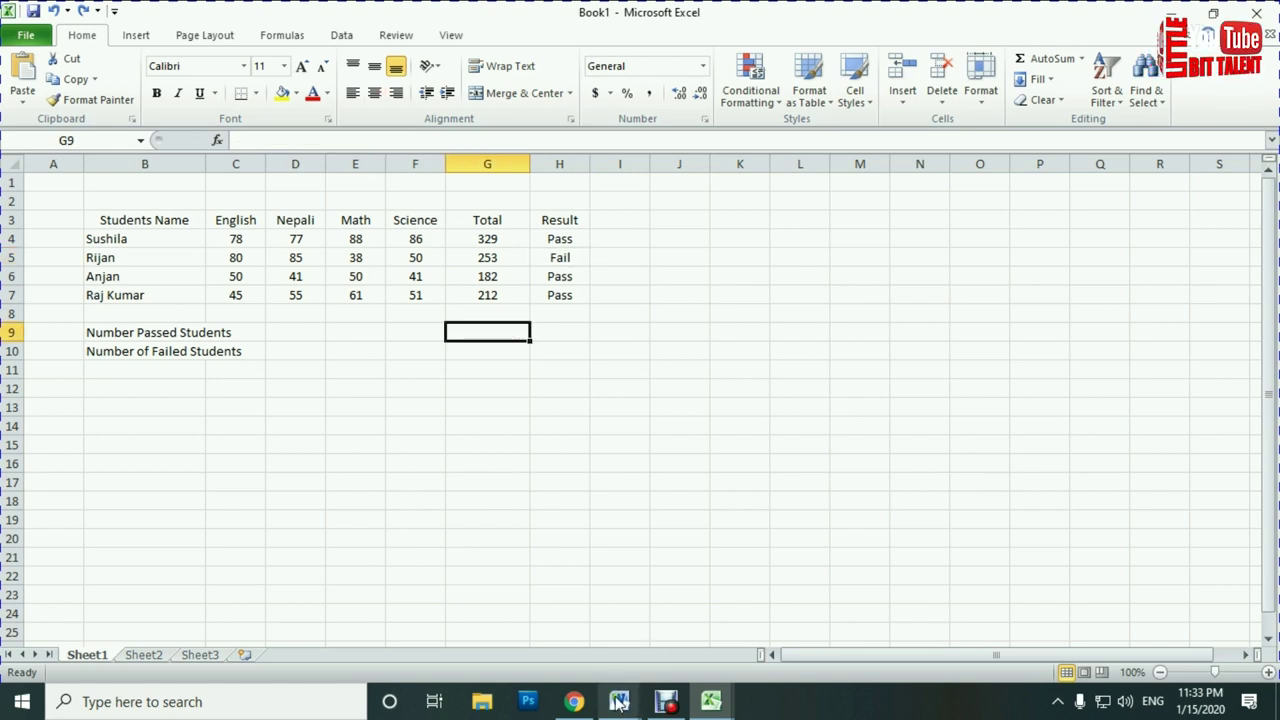
Count the passed students in cell D9 with the formula =COUNTIF(H4:H7,"Pass").
{"action": "mouse_move", "coordinate": [620, 702]}
{"action": "left_click", "coordinate": [530, 595]}
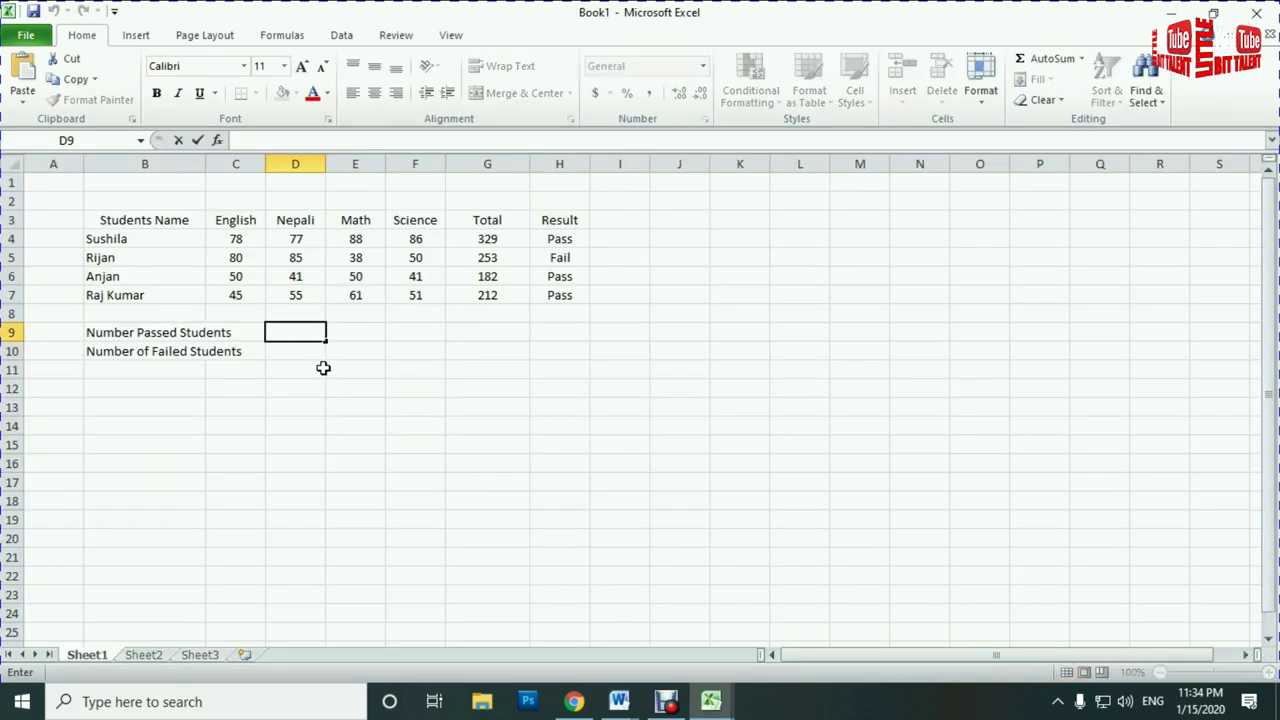
{"action": "left_click", "coordinate": [322, 369]}
{"action": "left_click", "coordinate": [295, 334]}
{"action": "type", "text": "=co"}
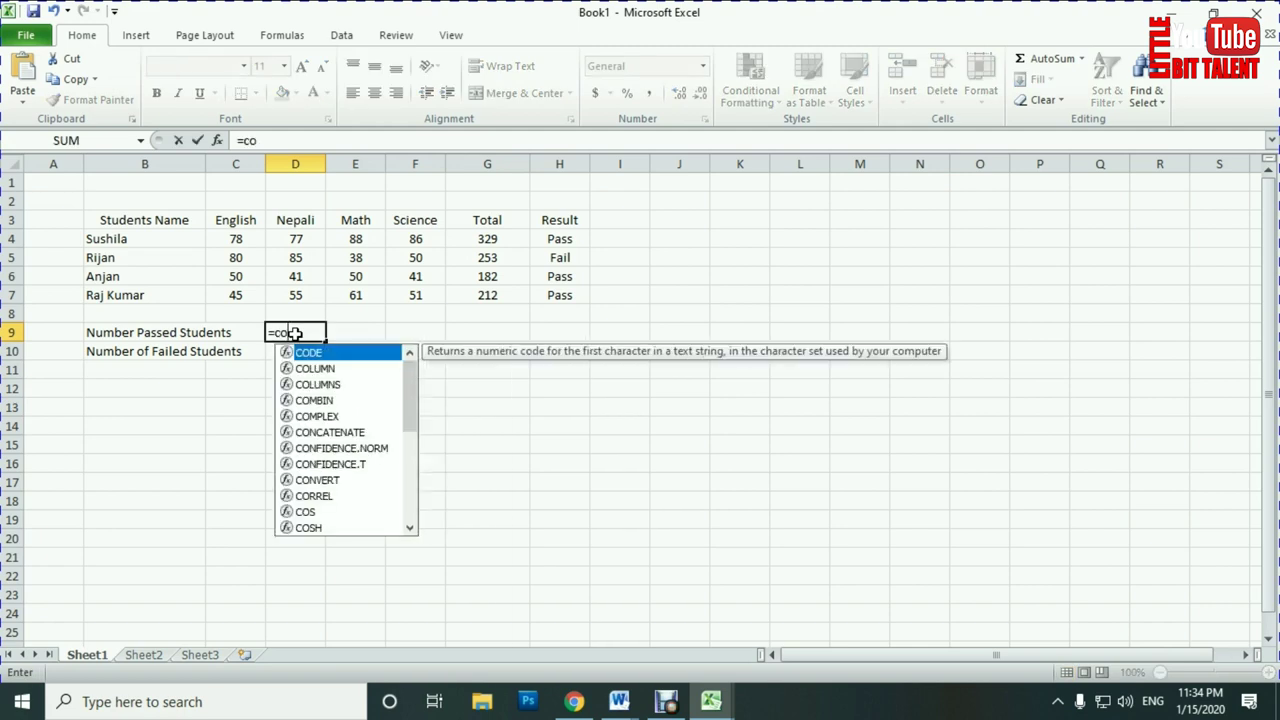
{"action": "type", "text": "unt"}
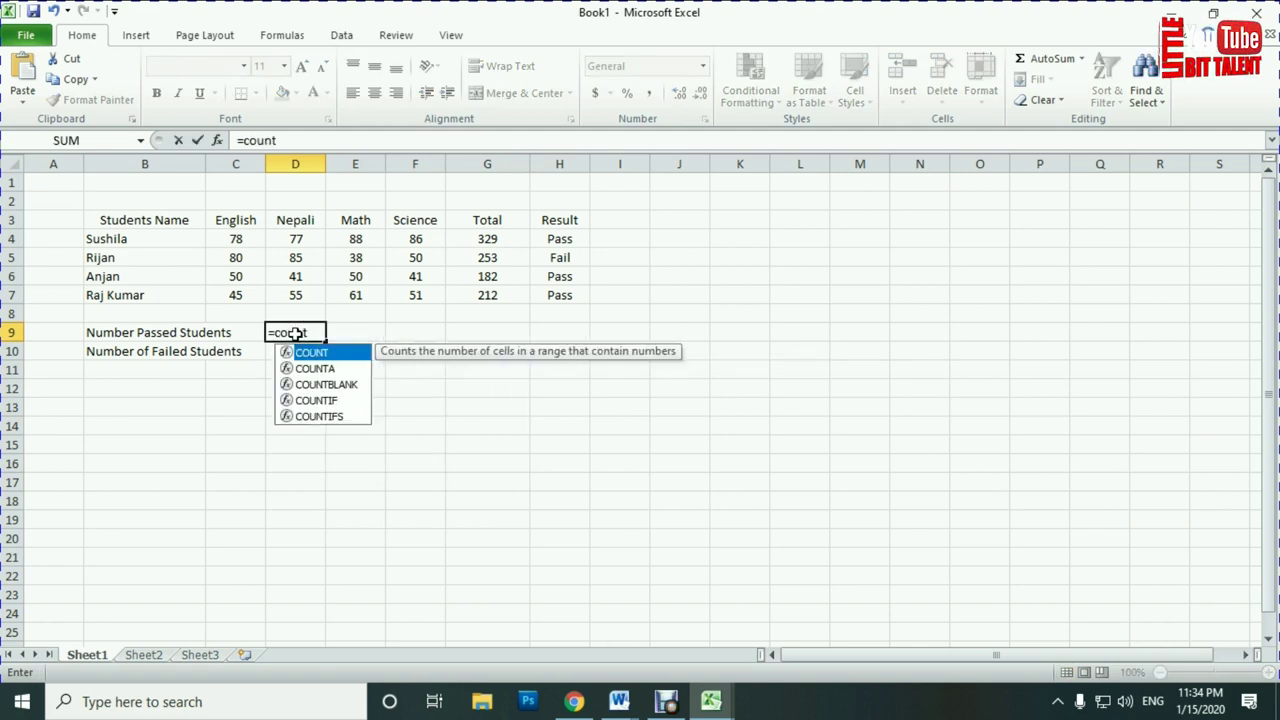
{"action": "type", "text": "if"}
{"action": "key", "text": "Tab"}
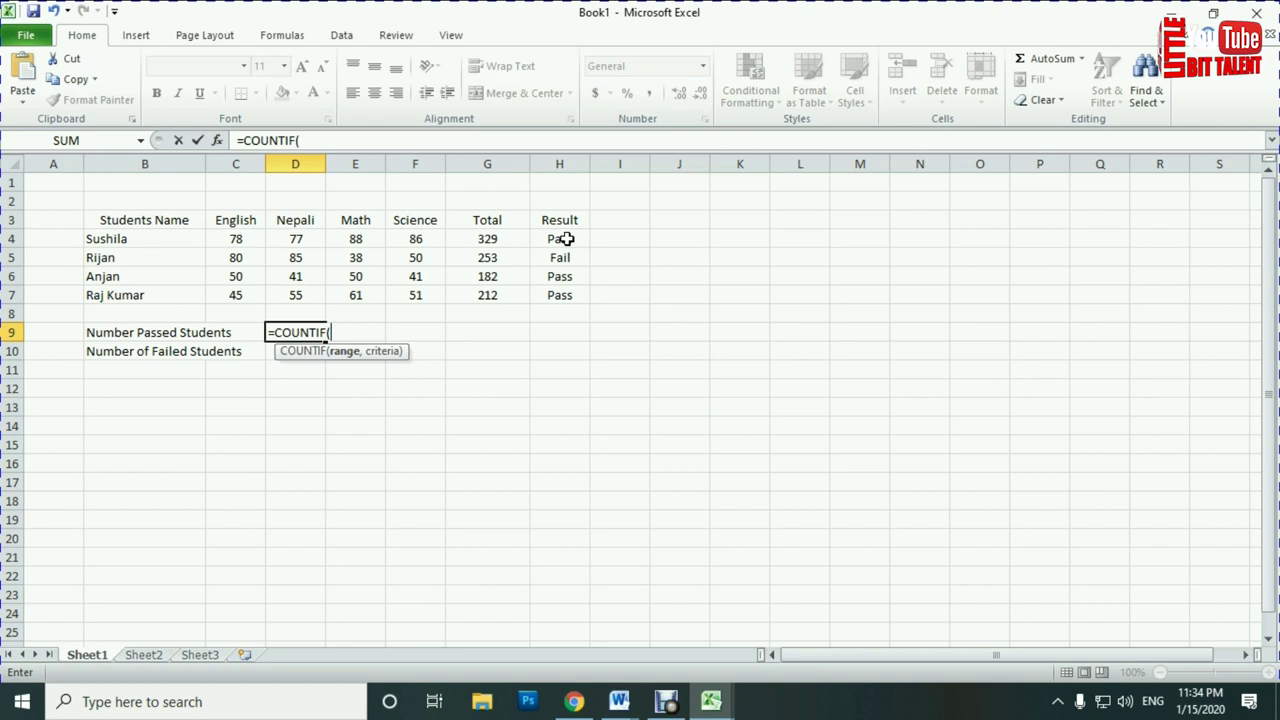
{"action": "left_click_drag", "start_coordinate": [545, 240], "coordinate": [565, 295]}
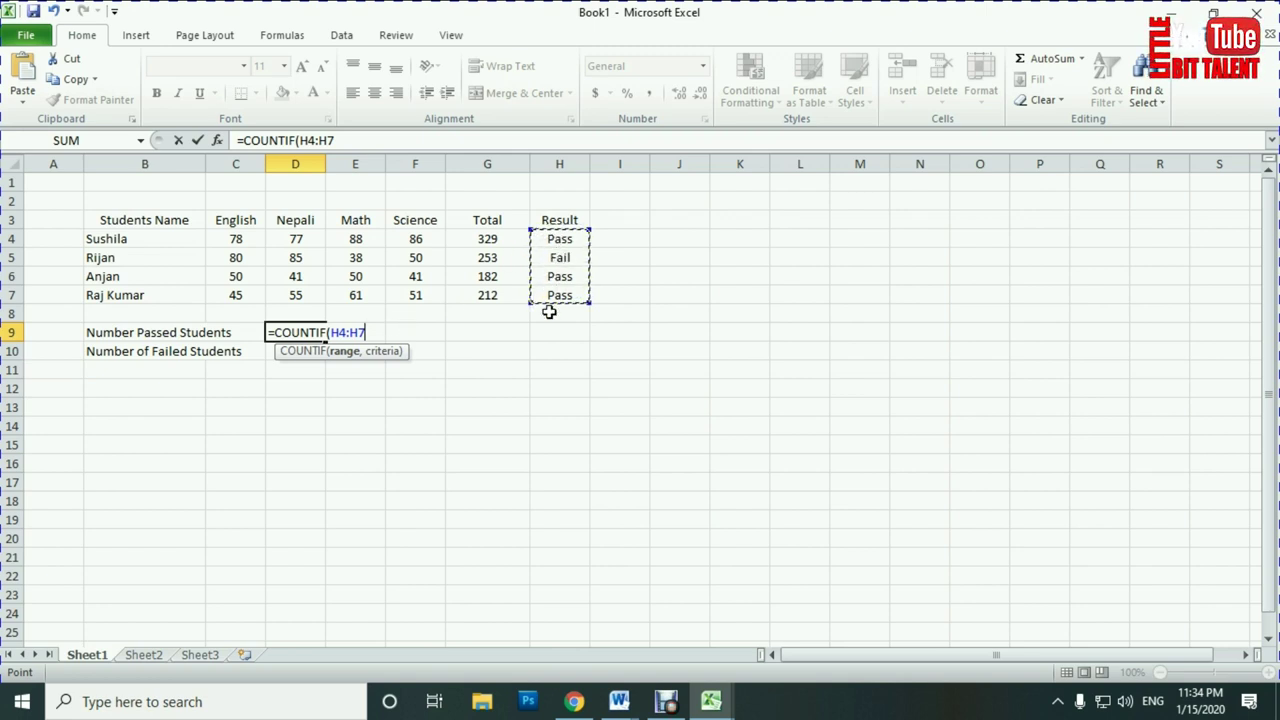
{"action": "type", "text": ","}
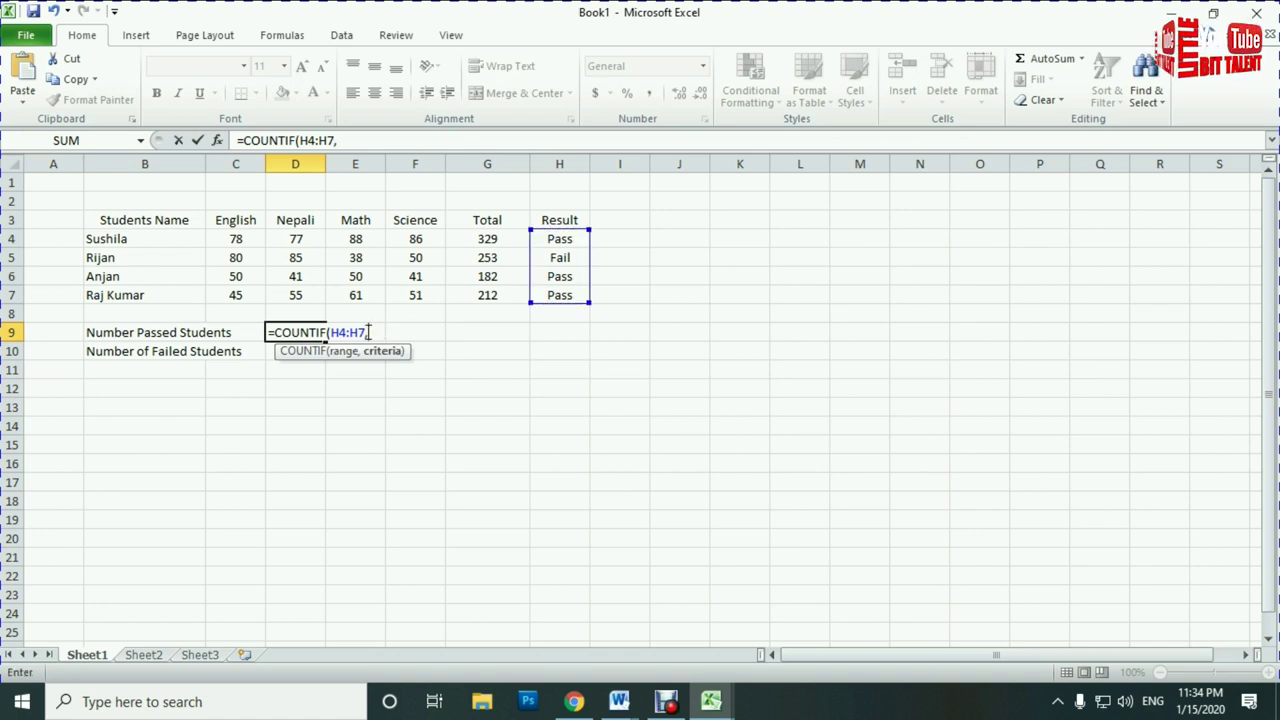
{"action": "type", "text": "\"Pass\")"}
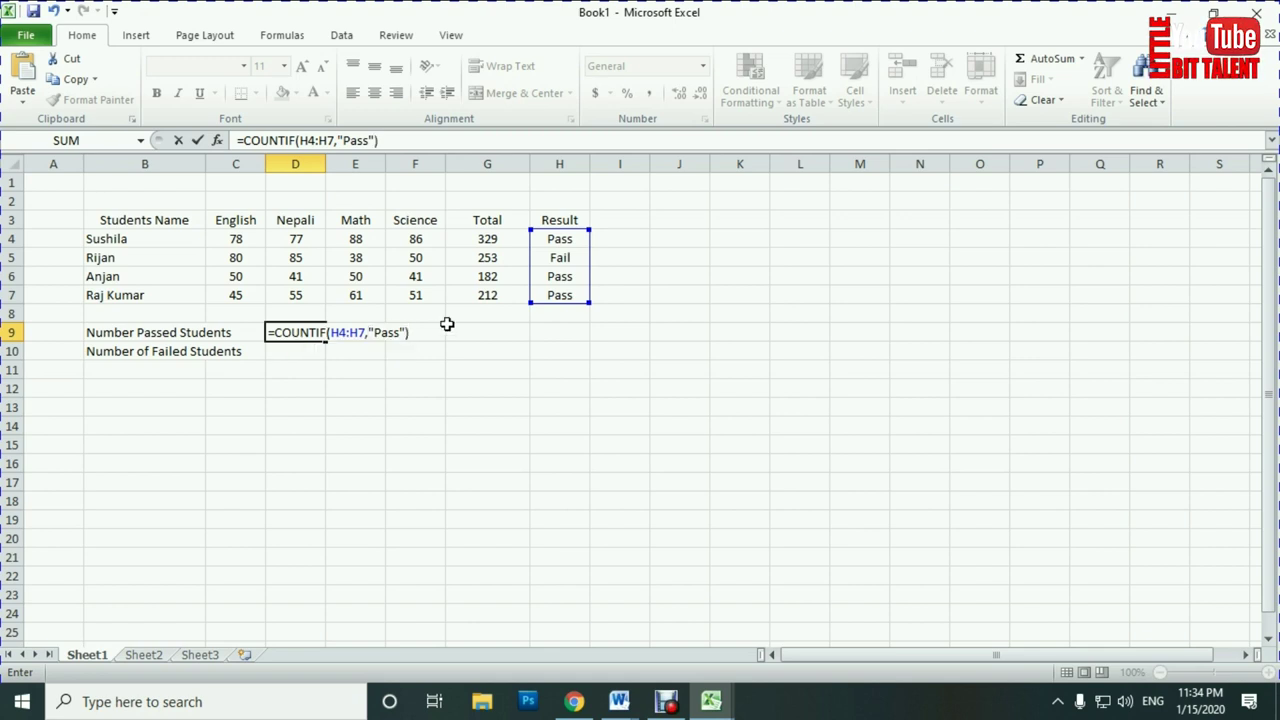
{"action": "key", "text": "Return"}
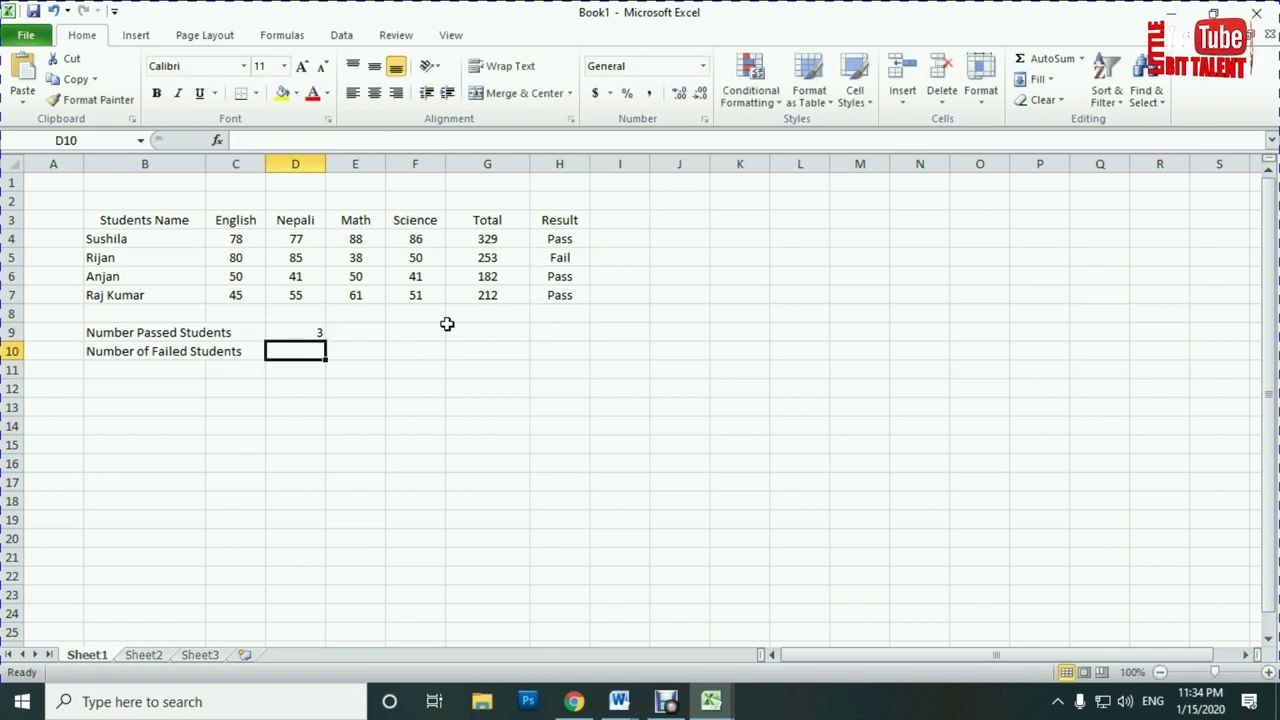
{"action": "left_click", "coordinate": [291, 334]}
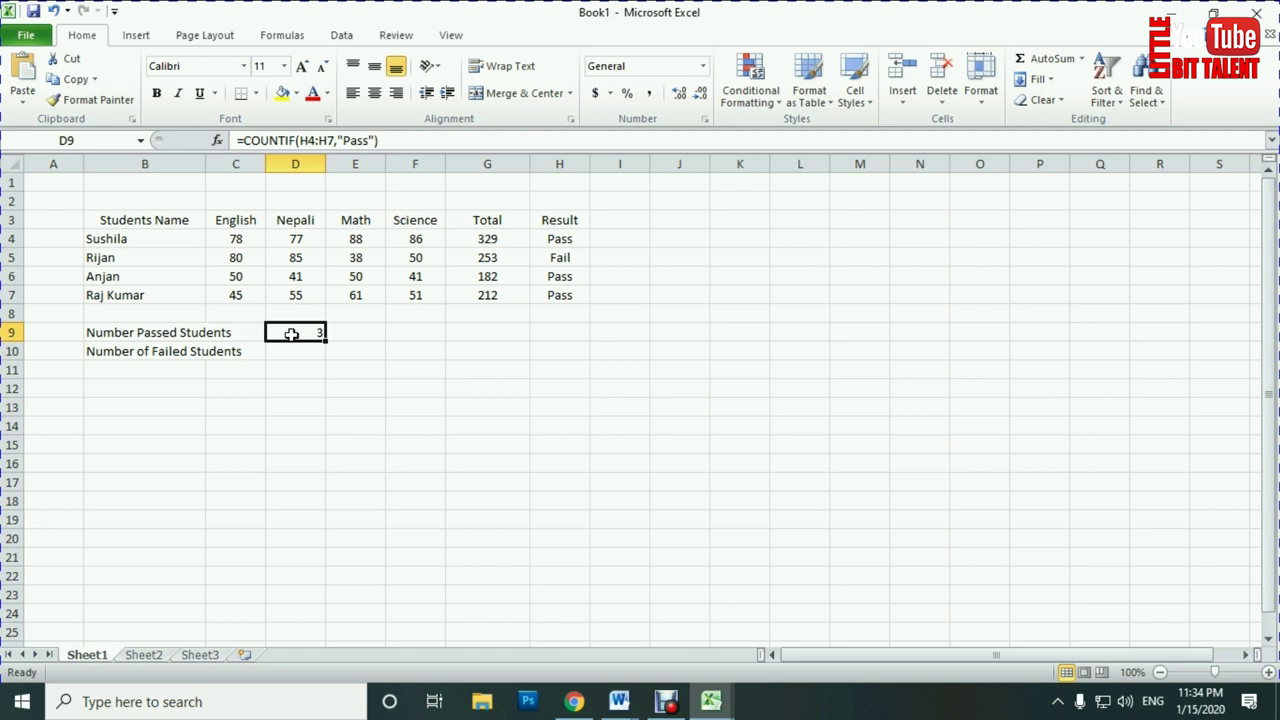
Count the failed students in cell D10 with the formula =COUNTIF(H4:H7,"Fail").
{"action": "left_click", "coordinate": [570, 295]}
{"action": "left_click", "coordinate": [565, 276]}
{"action": "left_click", "coordinate": [568, 241]}
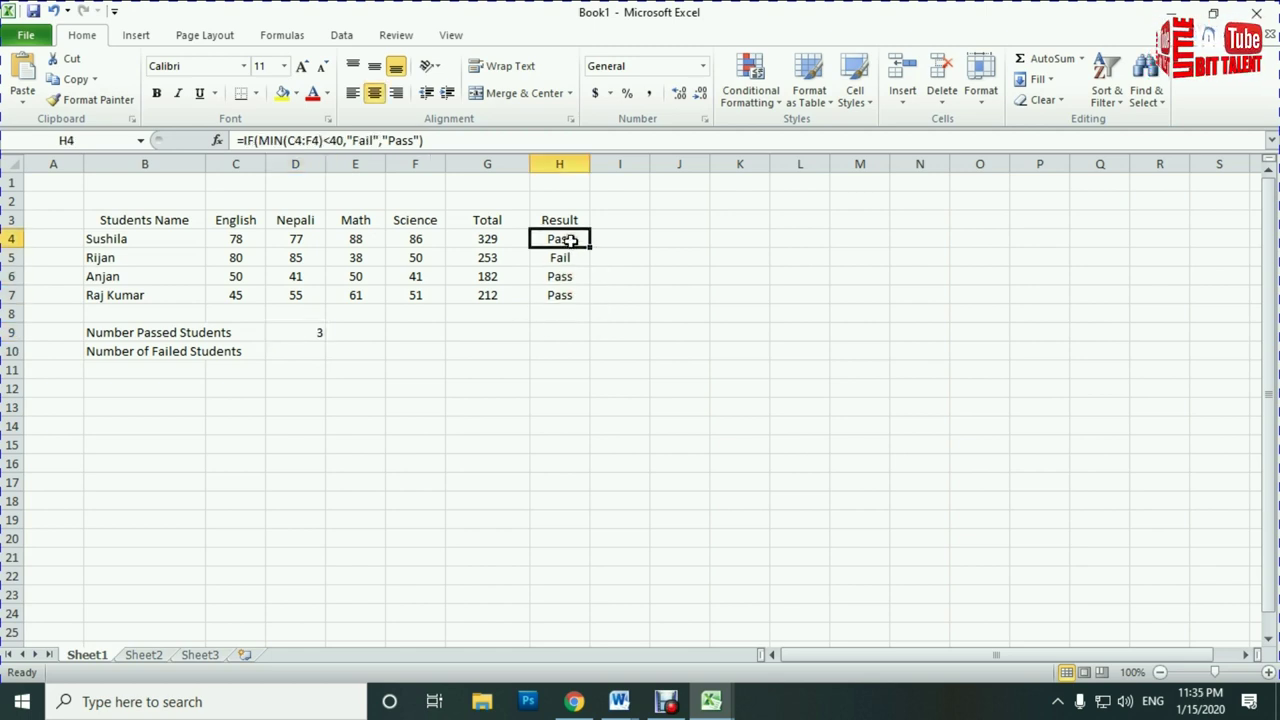
{"action": "left_click", "coordinate": [315, 350]}
{"action": "type", "text": "="}
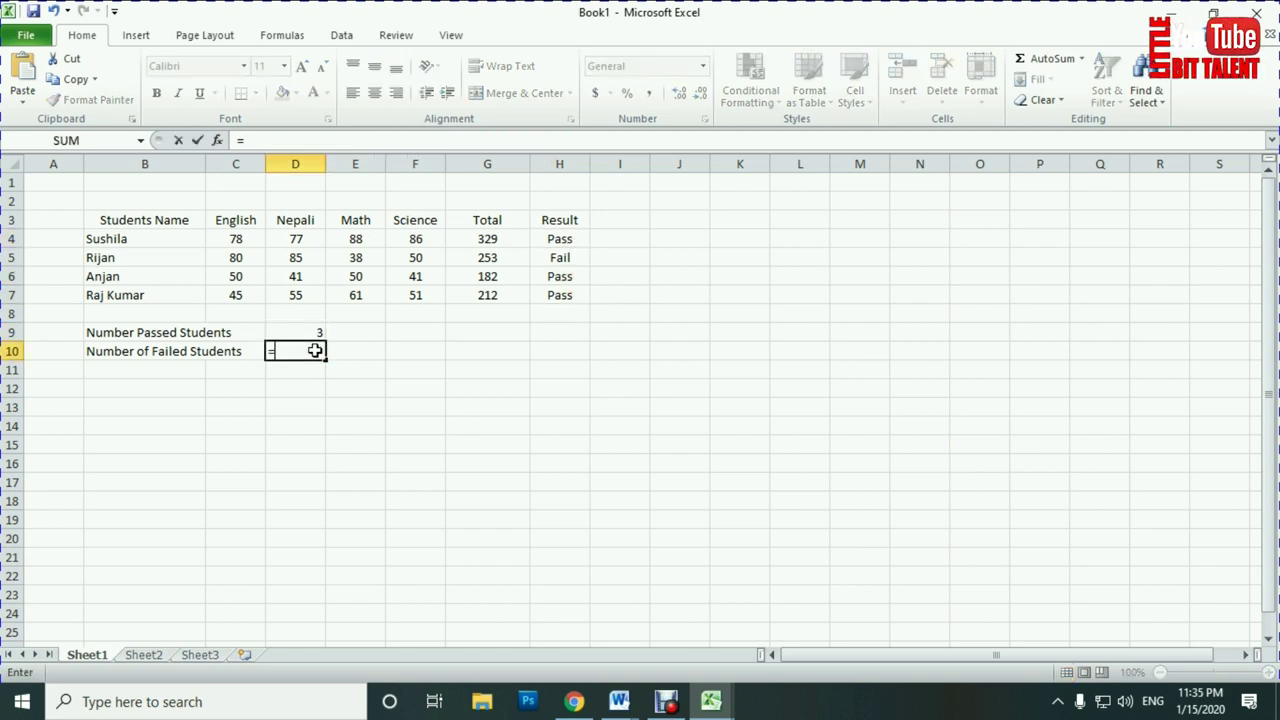
{"action": "type", "text": "coun"}
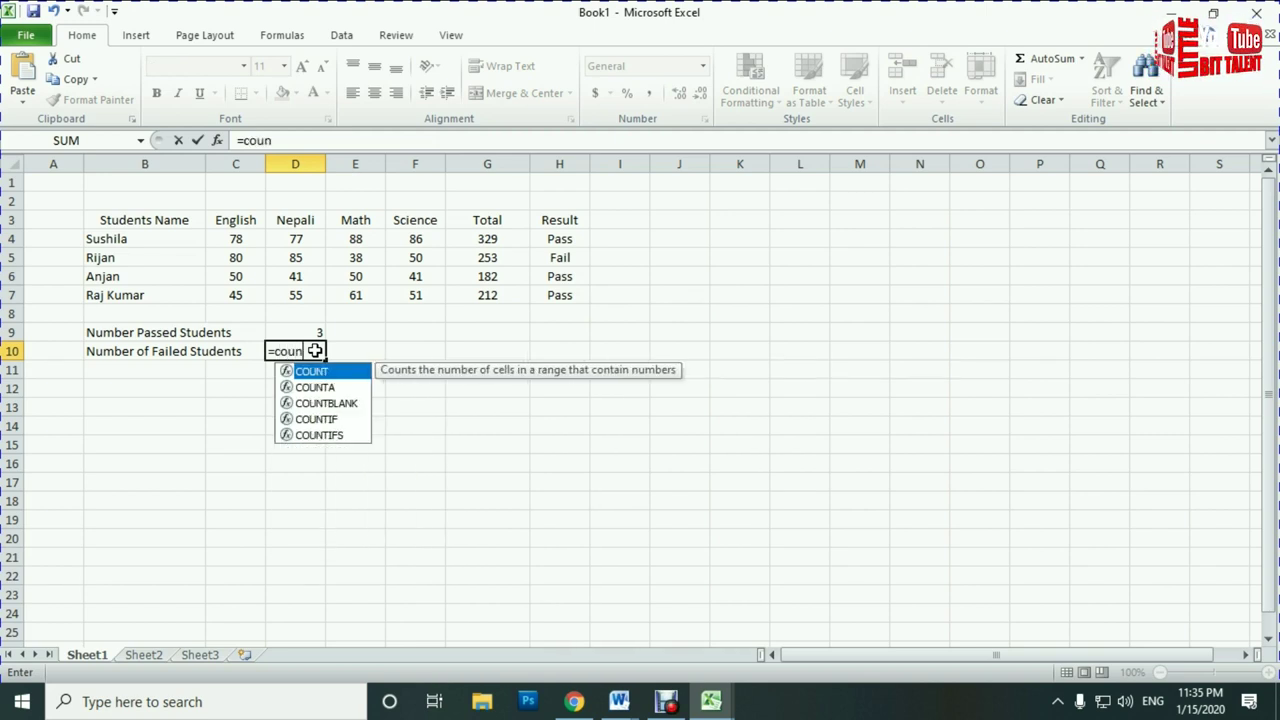
{"action": "type", "text": "tif"}
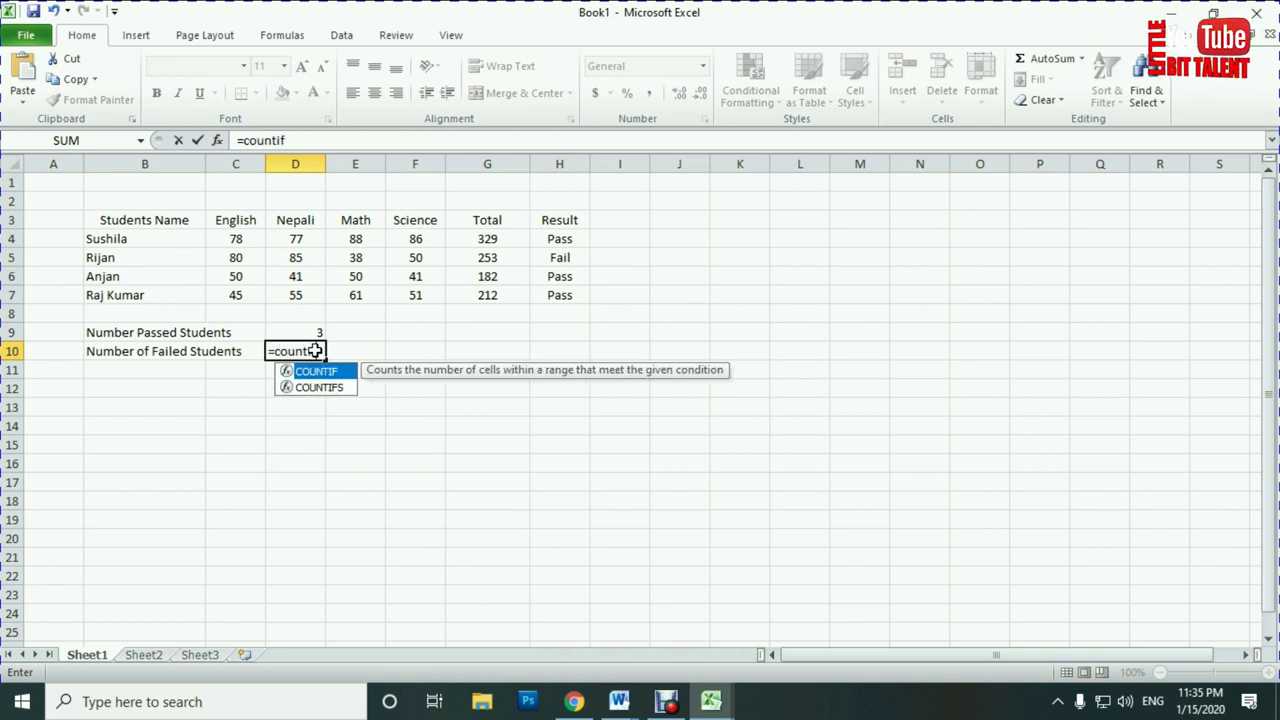
{"action": "key", "text": "Tab"}
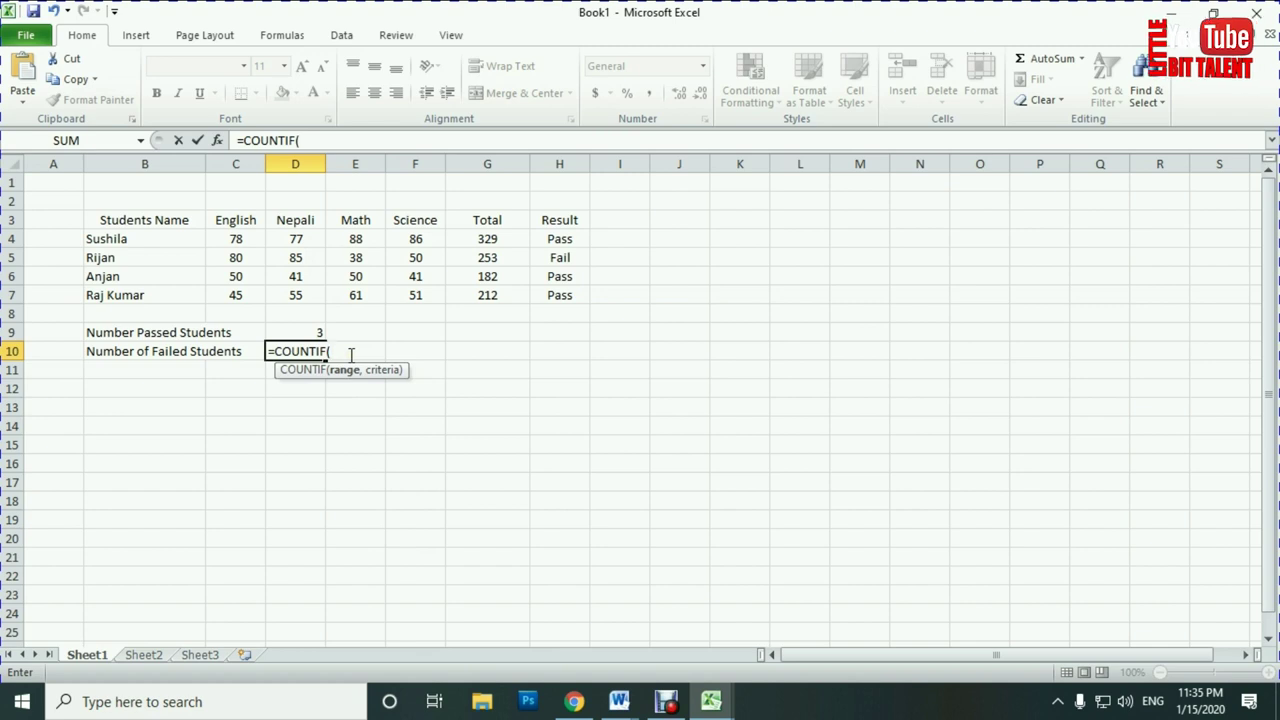
{"action": "left_click", "coordinate": [562, 243]}
{"action": "left_click_drag", "start_coordinate": [562, 243], "coordinate": [572, 293]}
{"action": "type", "text": ",\"Fail\")"}
{"action": "key", "text": "Return"}
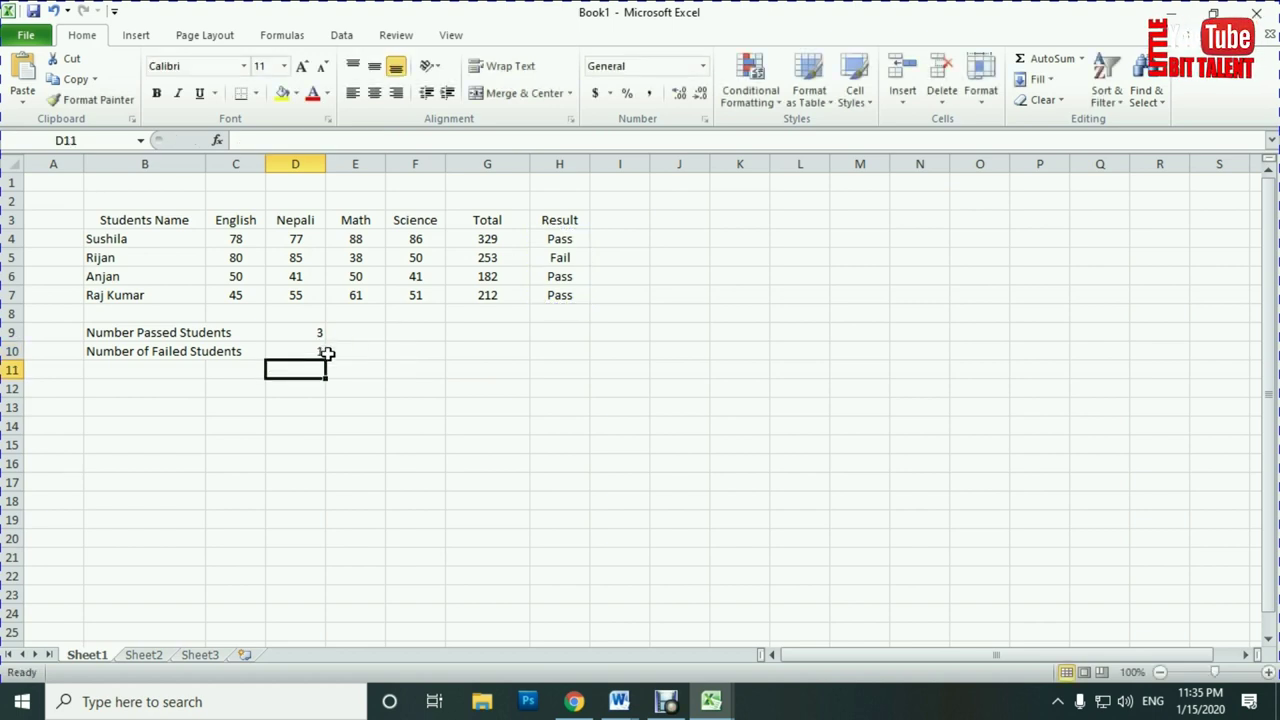
{"action": "left_click", "coordinate": [308, 352]}
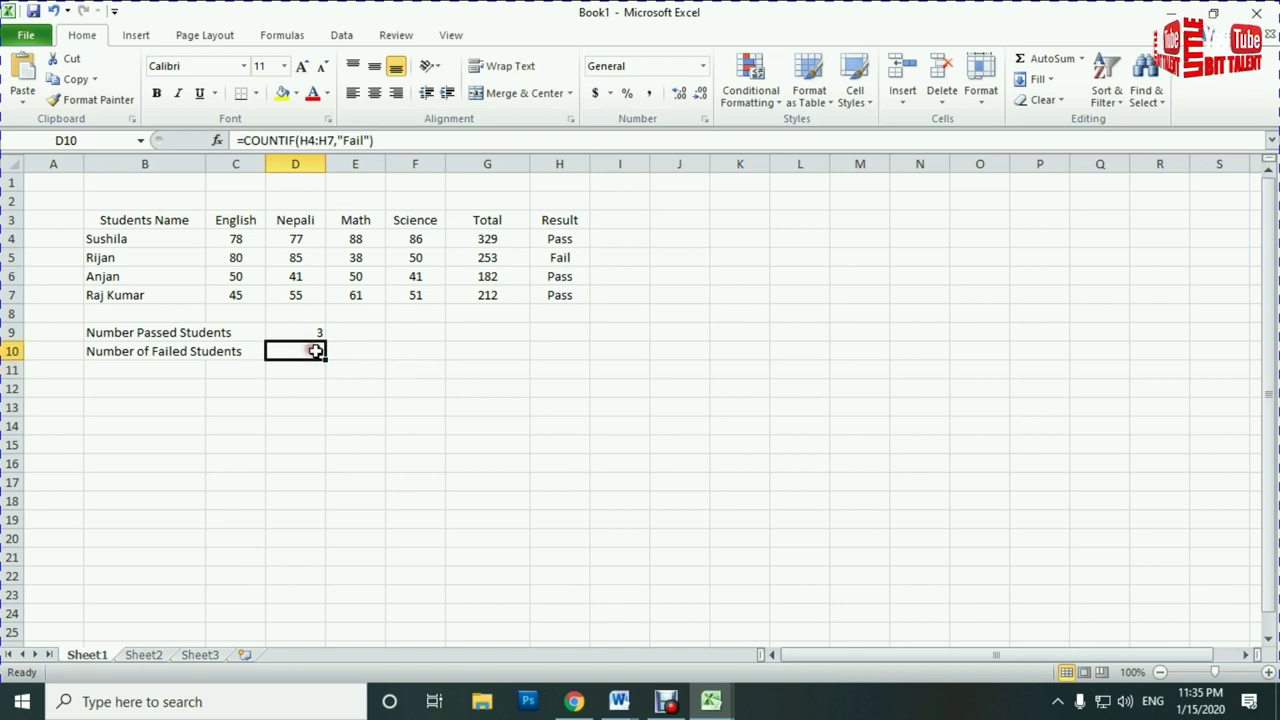
Set the third student's Science mark in F6 to 39 and check the updated results and failed-student count.
{"action": "left_click", "coordinate": [415, 277]}
{"action": "type", "text": "39"}
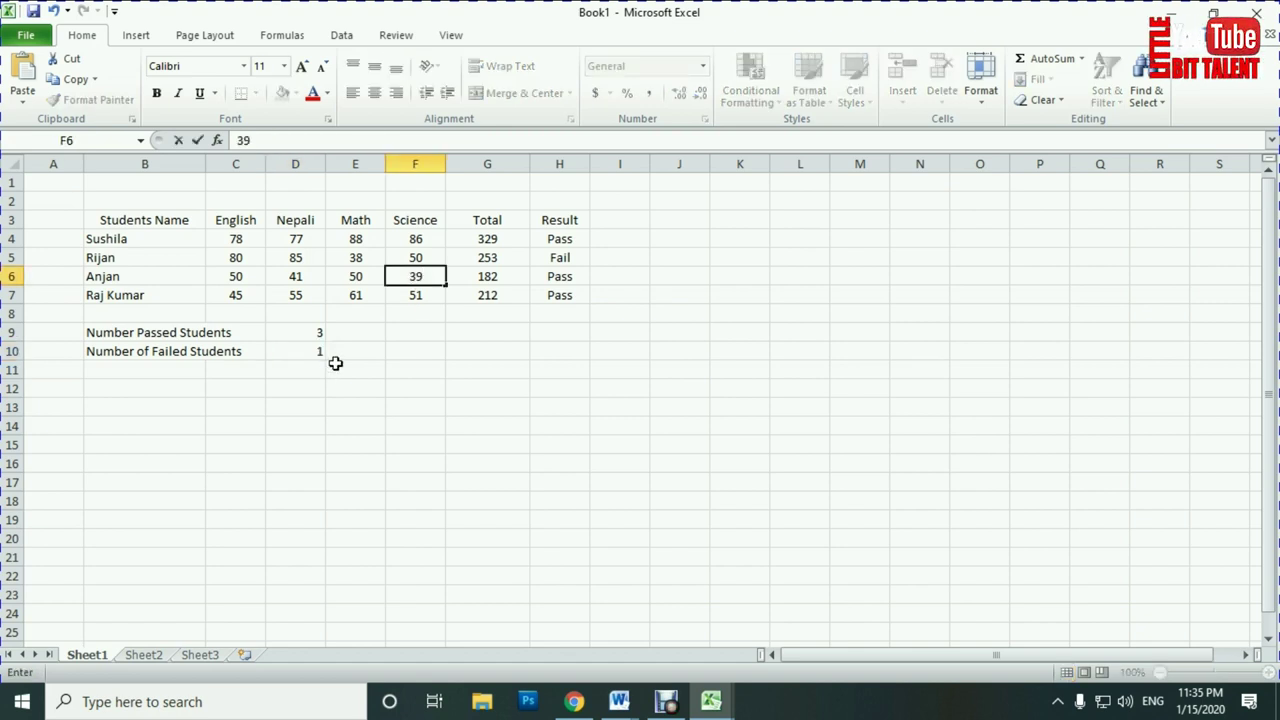
{"action": "key", "text": "Return"}
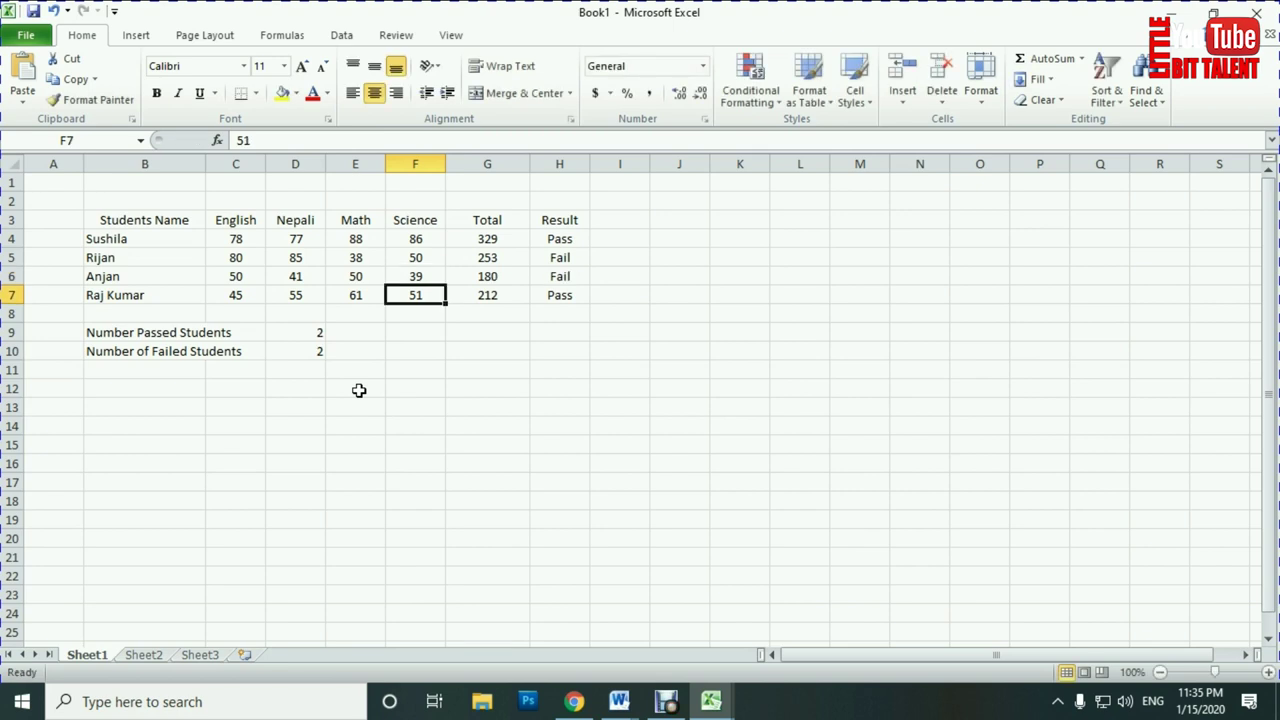
{"action": "left_click", "coordinate": [318, 352]}
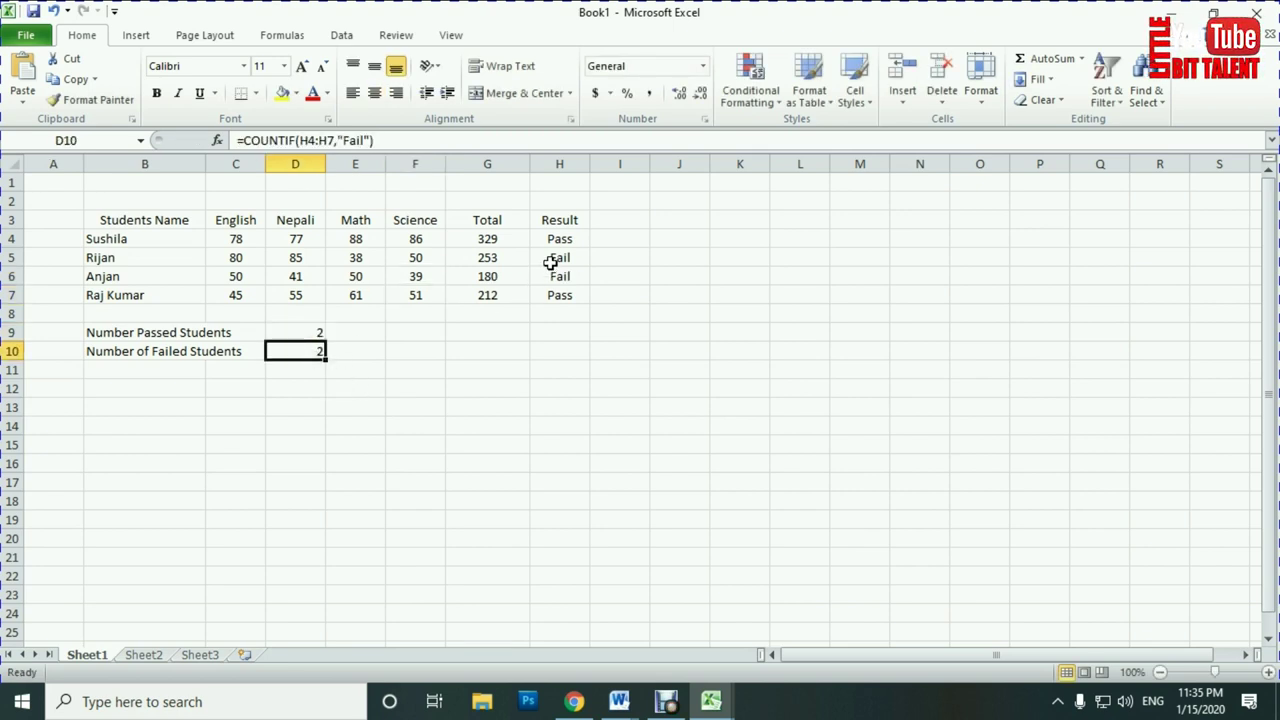
{"action": "left_click", "coordinate": [552, 262]}
{"action": "left_click", "coordinate": [572, 280]}
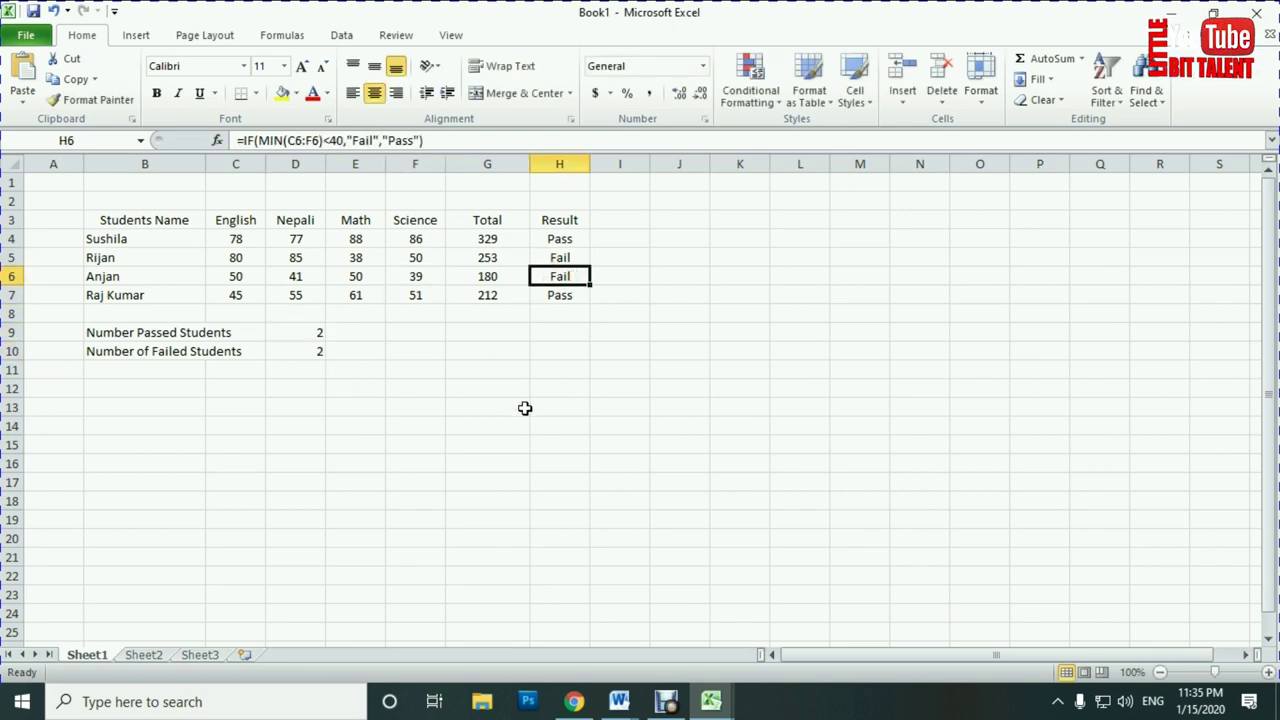
Switch to the Practical Question Paper in Word and read the MS PowerPoint question.
{"action": "left_click", "coordinate": [708, 703]}
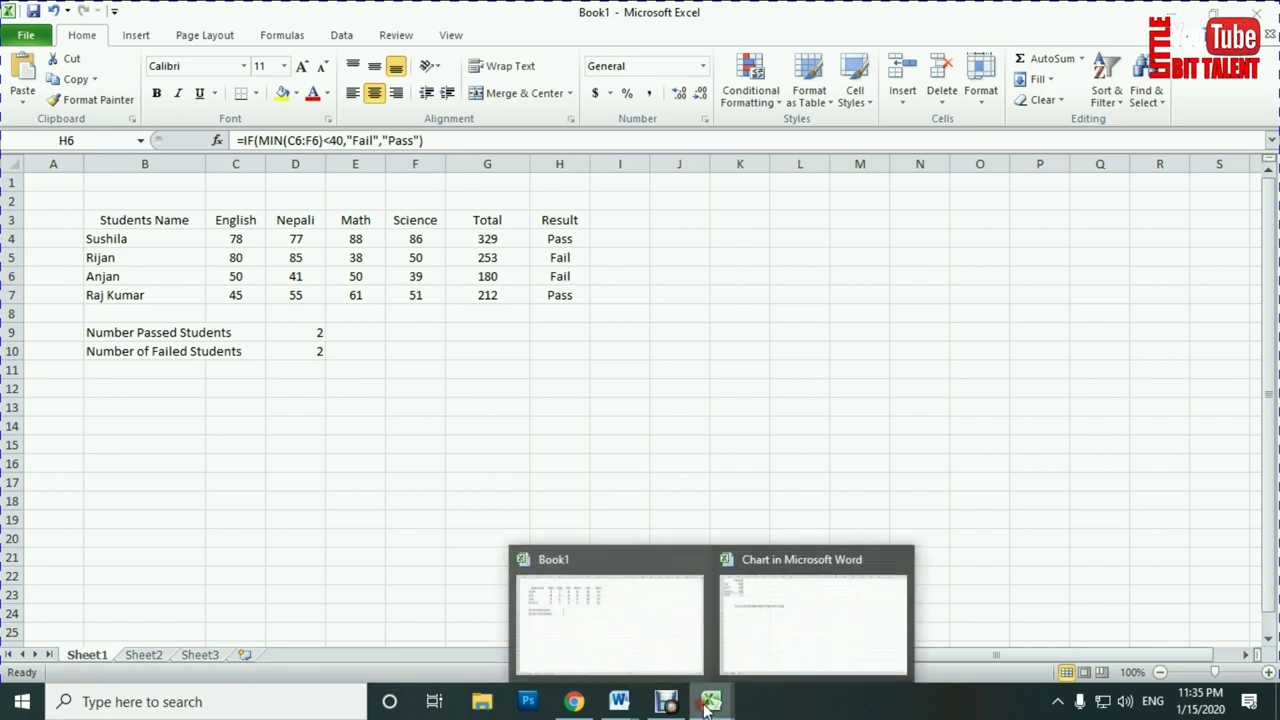
{"action": "mouse_move", "coordinate": [619, 701]}
{"action": "left_click", "coordinate": [610, 610]}
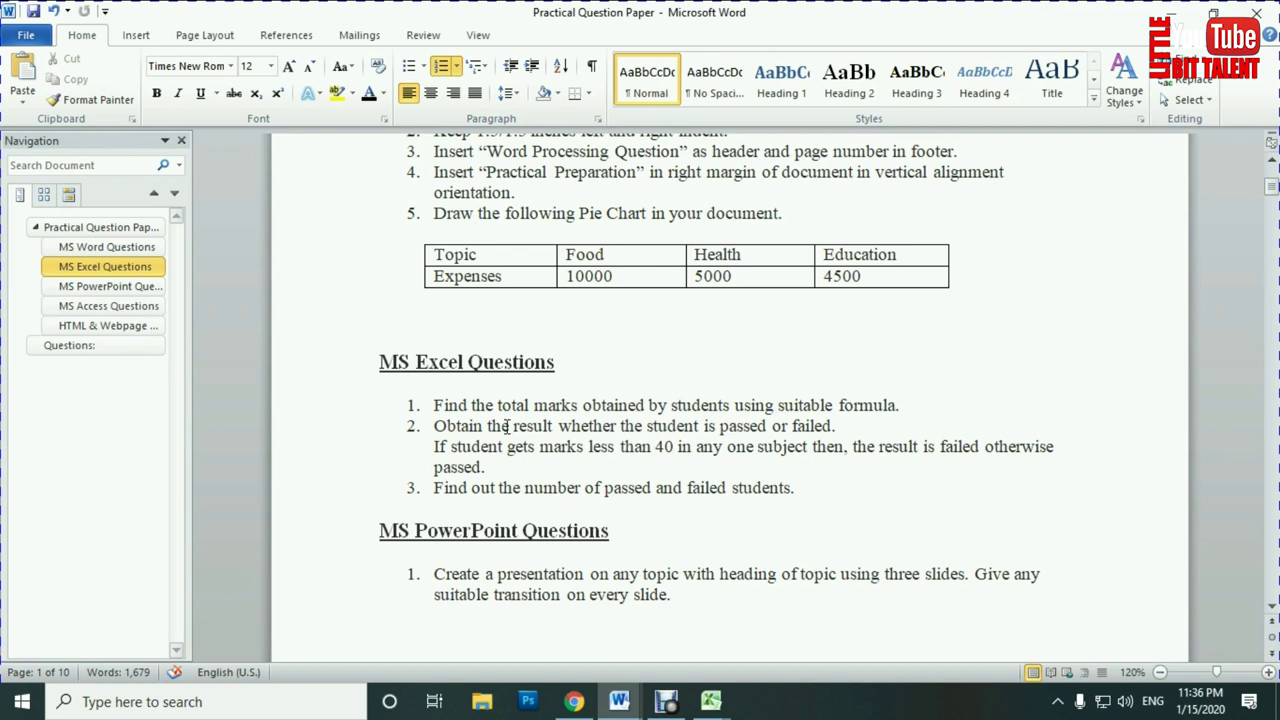
{"action": "scroll", "coordinate": [537, 451], "scroll_direction": "down", "scroll_amount": 2}
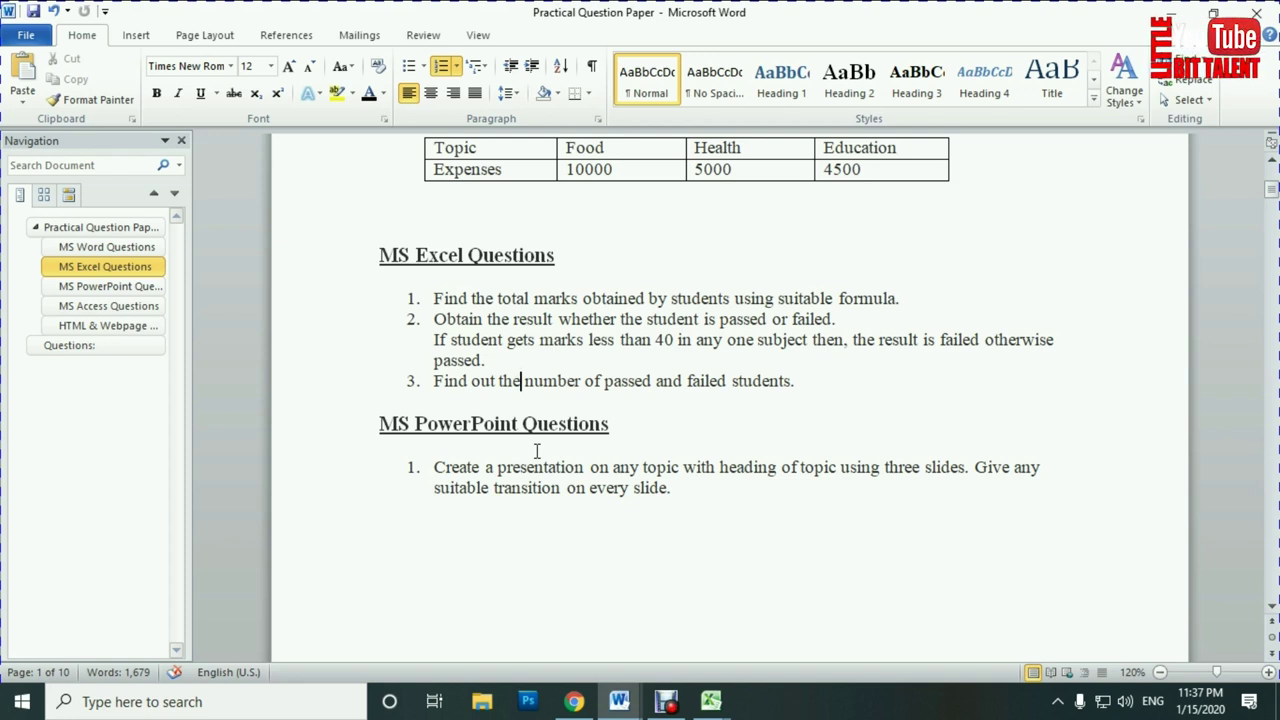
Search for powerpoint and open Microsoft PowerPoint 2010 with a blank presentation.
{"action": "left_click", "coordinate": [105, 703]}
{"action": "type", "text": "pow"}
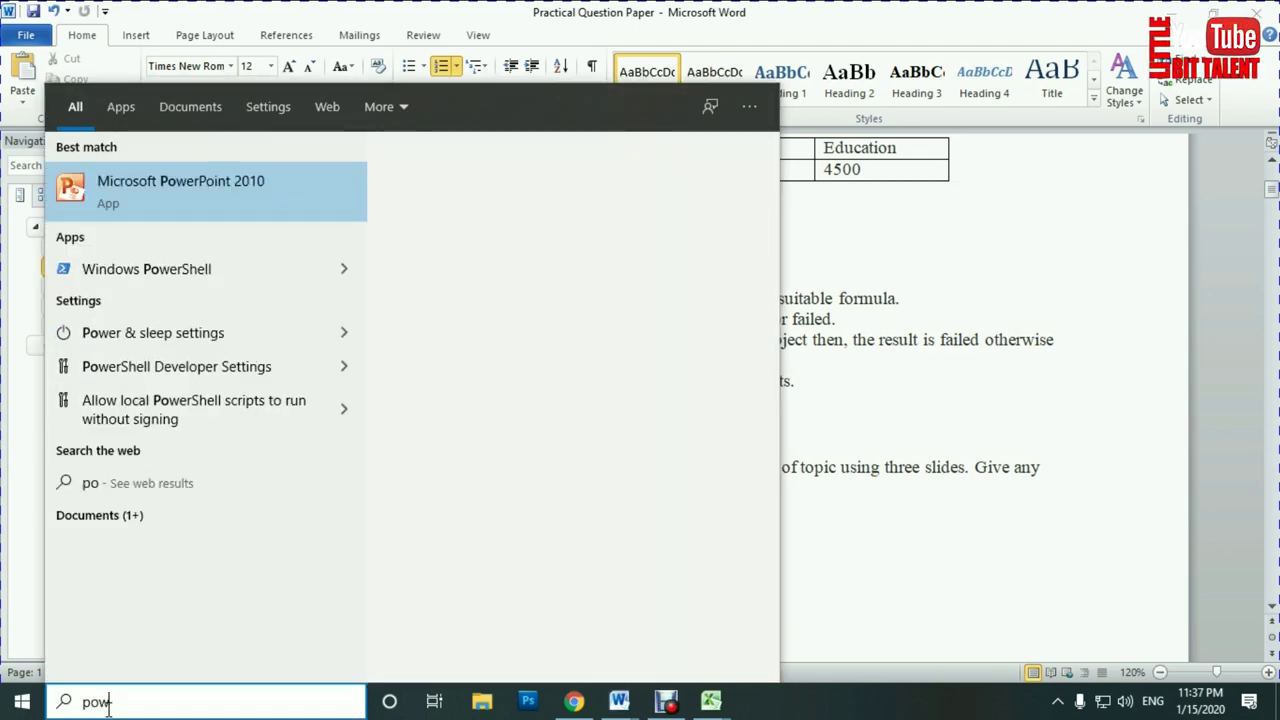
{"action": "type", "text": "erpoint"}
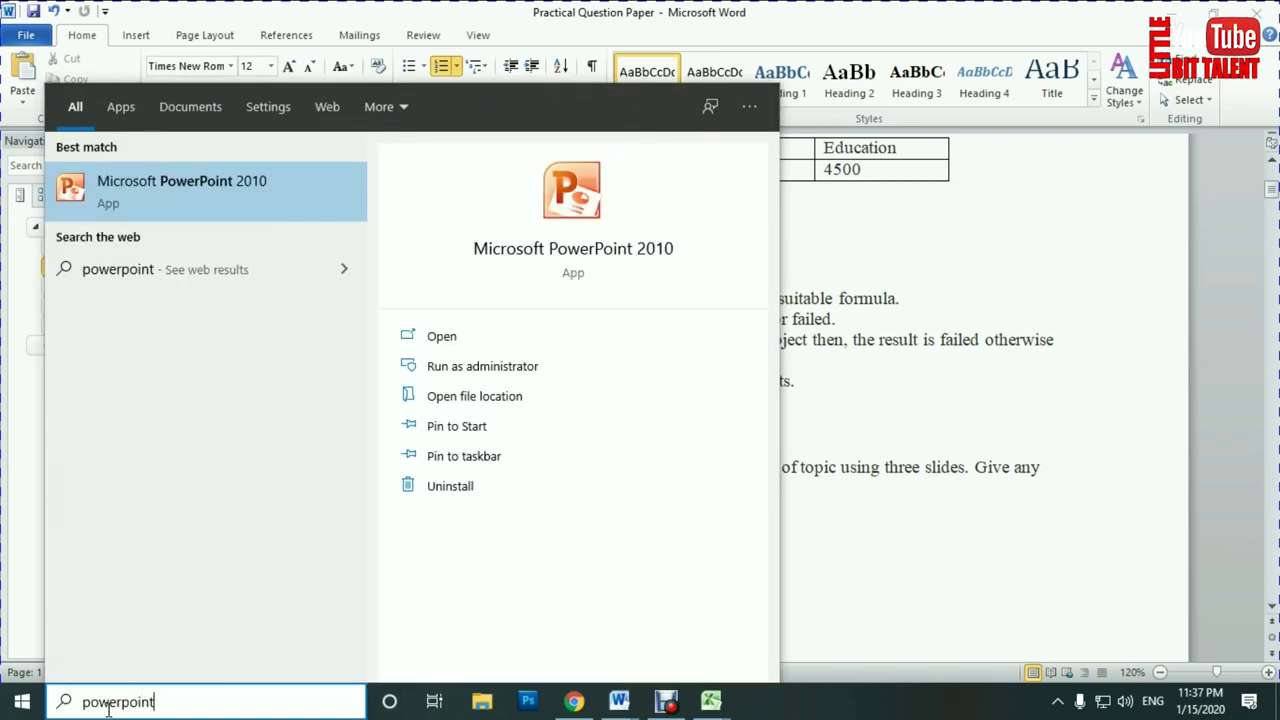
{"action": "key", "text": "Return"}
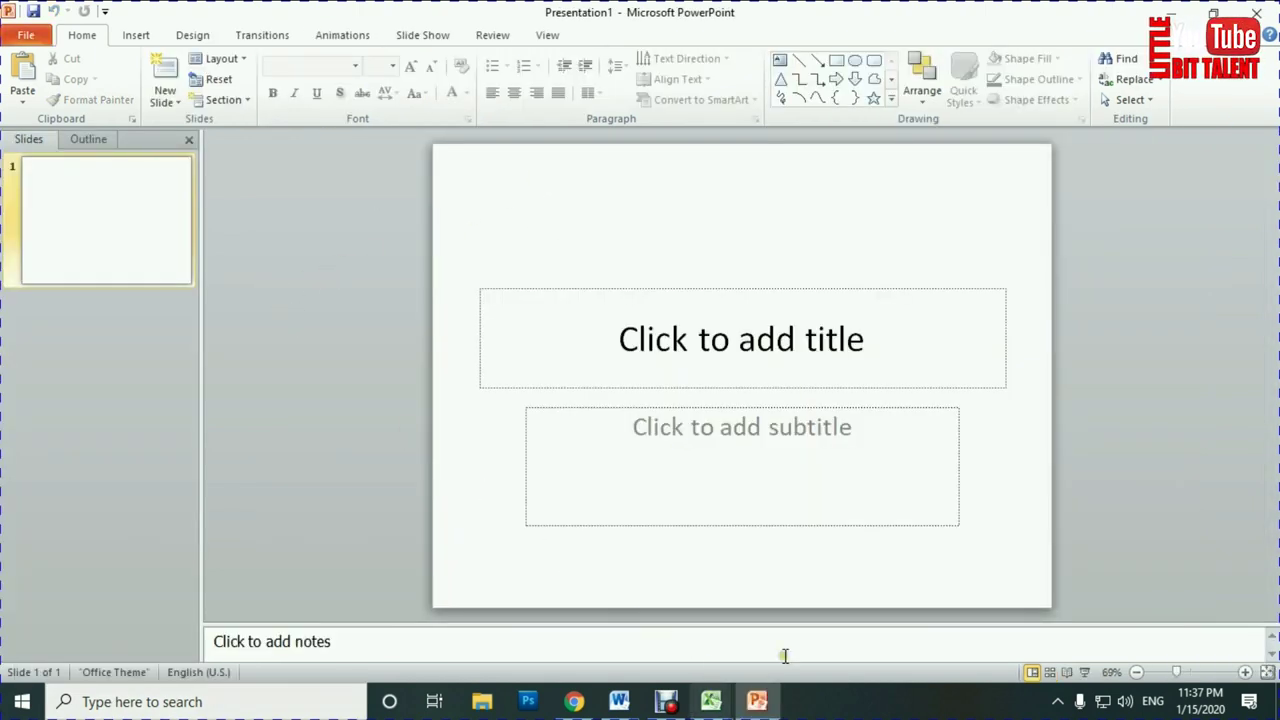
Enter the title "Bhutandevi School" and the subtitle "Hetauda 4" on the first slide.
{"action": "left_click", "coordinate": [715, 353]}
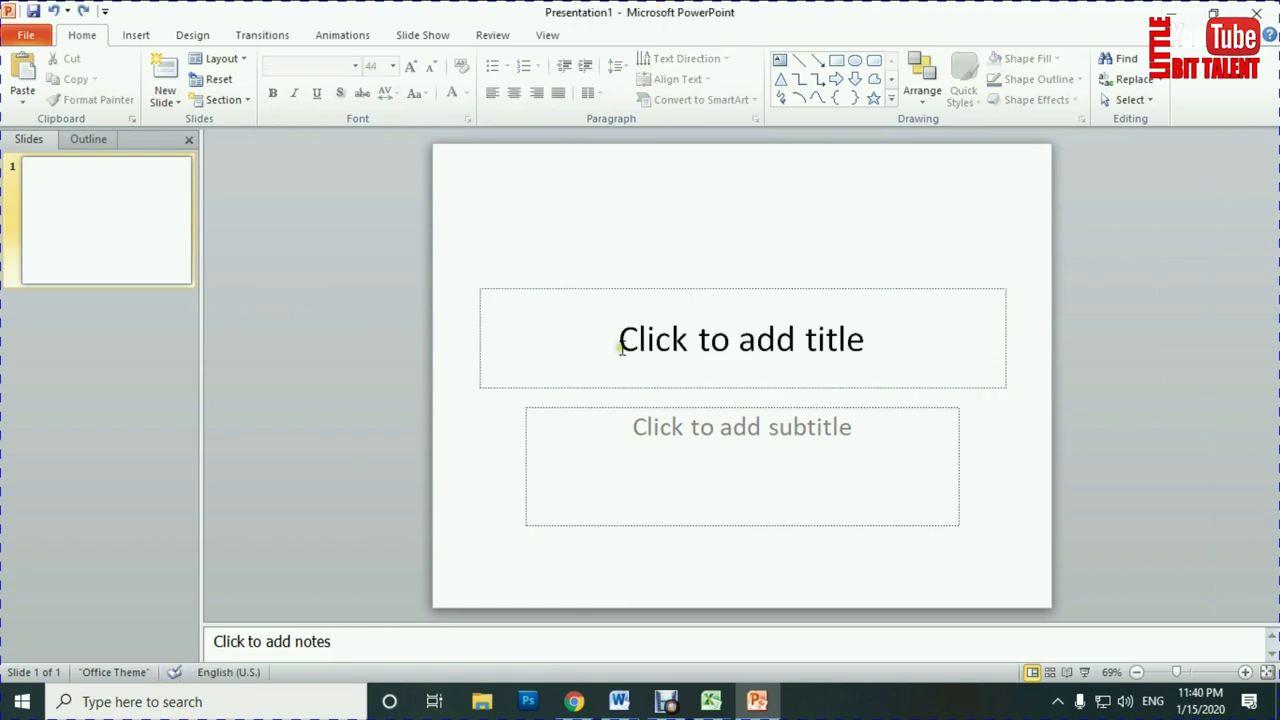
{"action": "left_click", "coordinate": [621, 346]}
{"action": "type", "text": "Bhuta"}
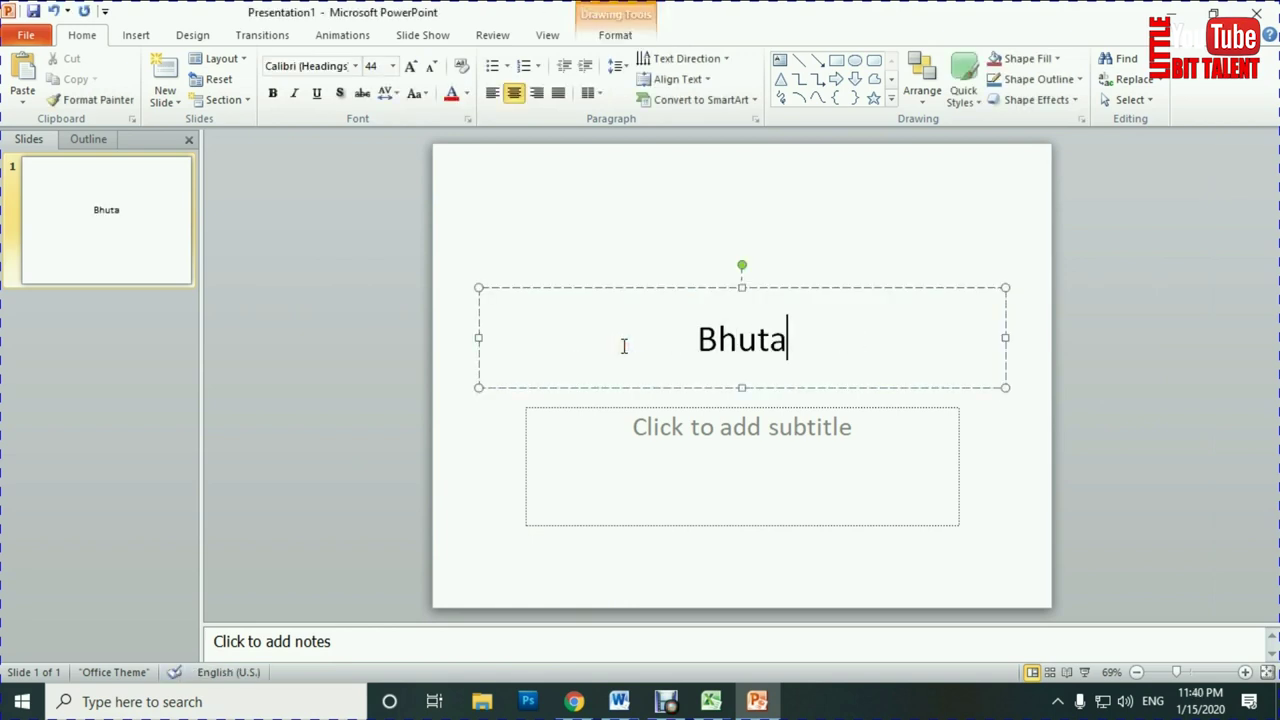
{"action": "type", "text": "ndevi "}
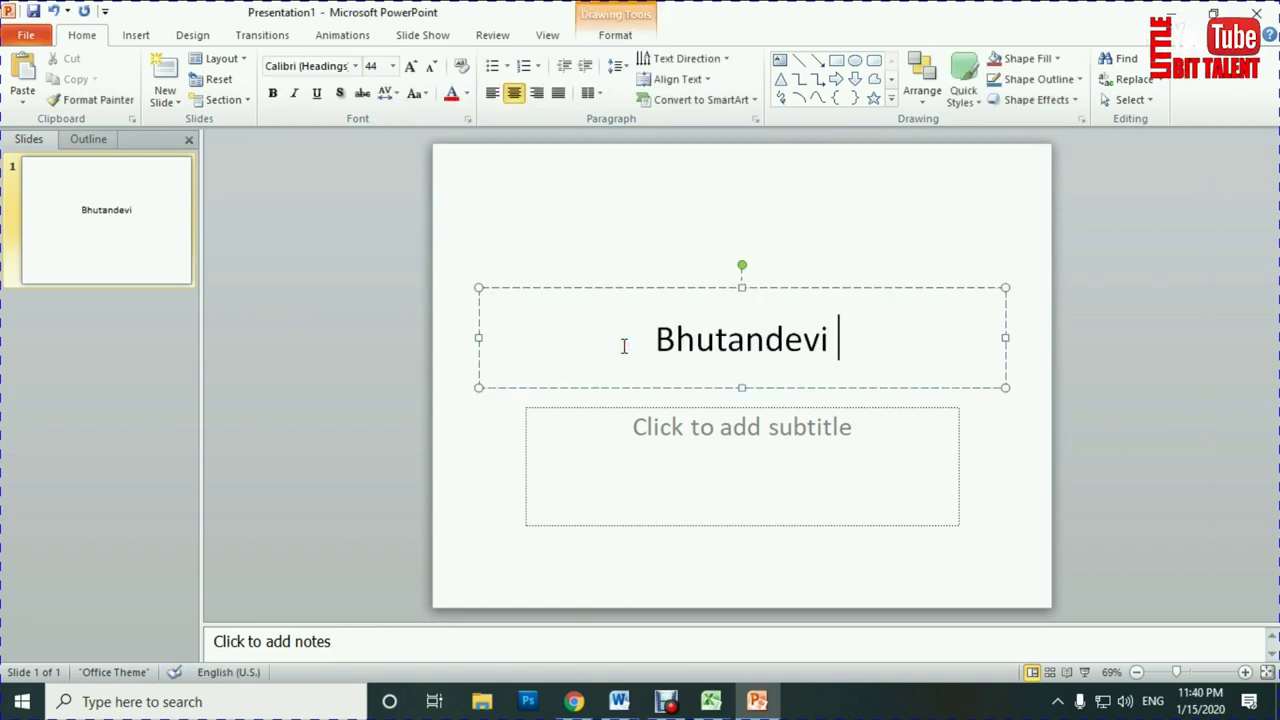
{"action": "type", "text": "School"}
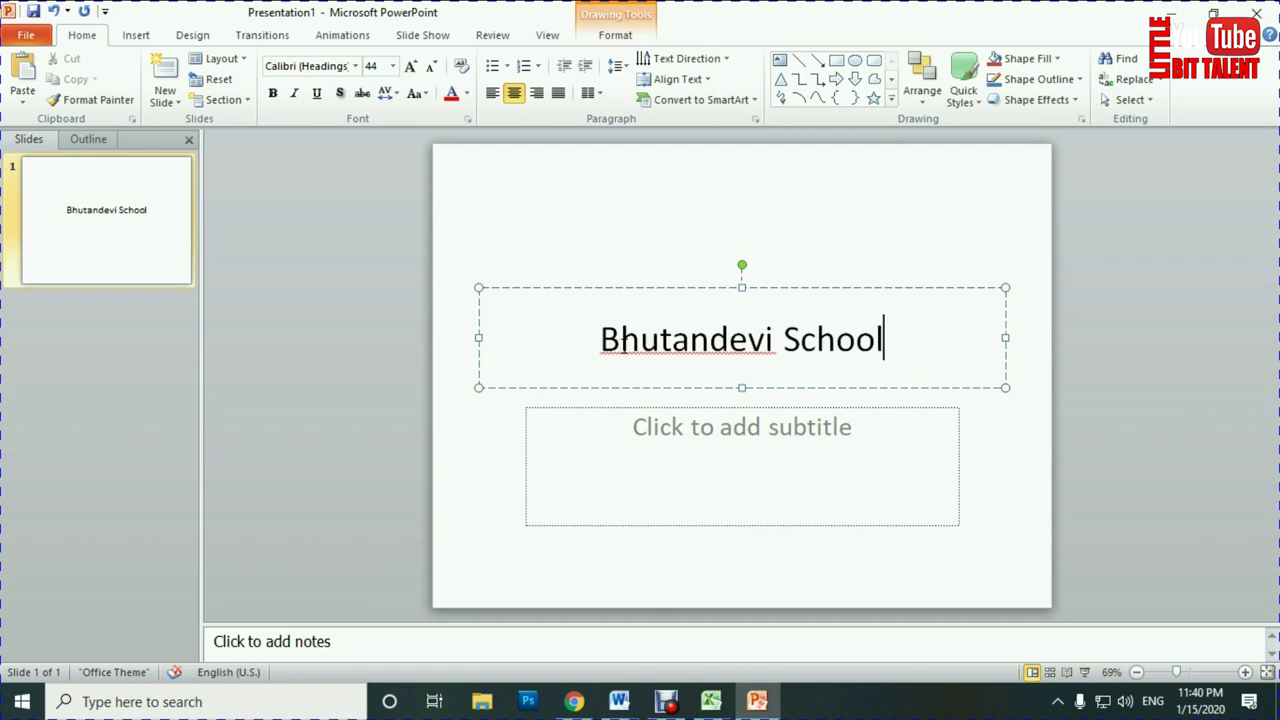
{"action": "key", "text": "BackSpace"}
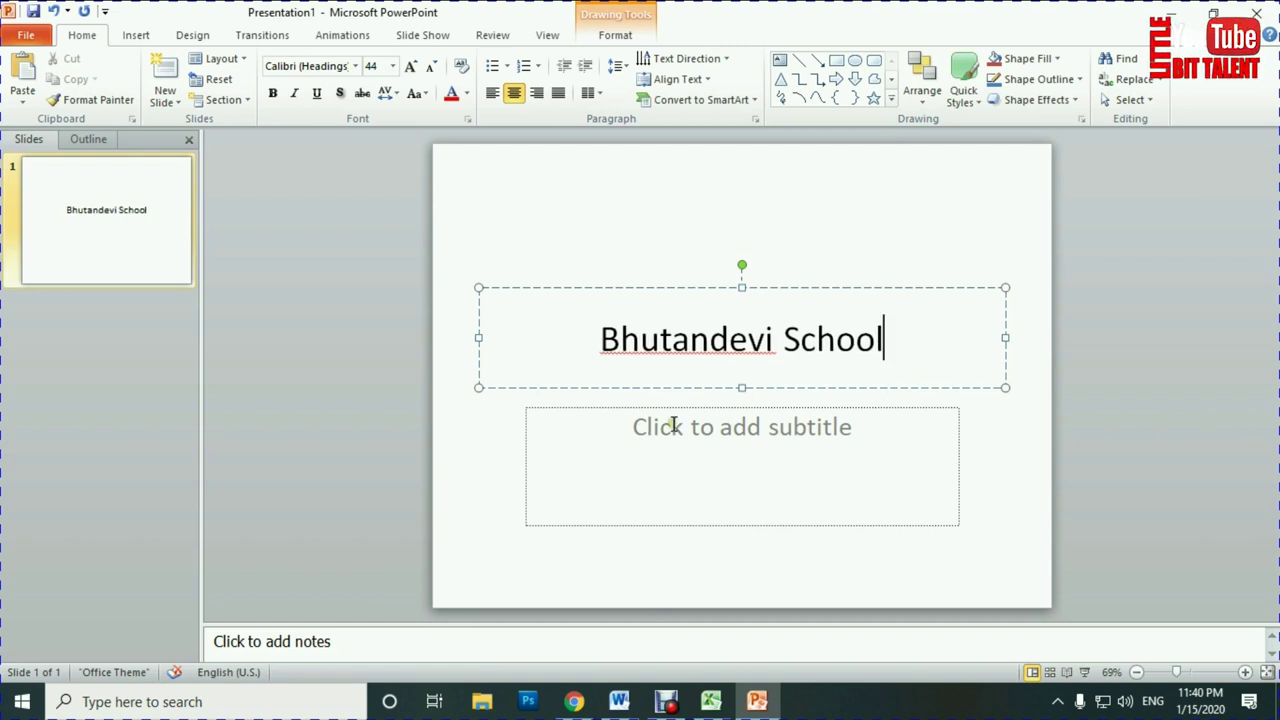
{"action": "left_click", "coordinate": [682, 443]}
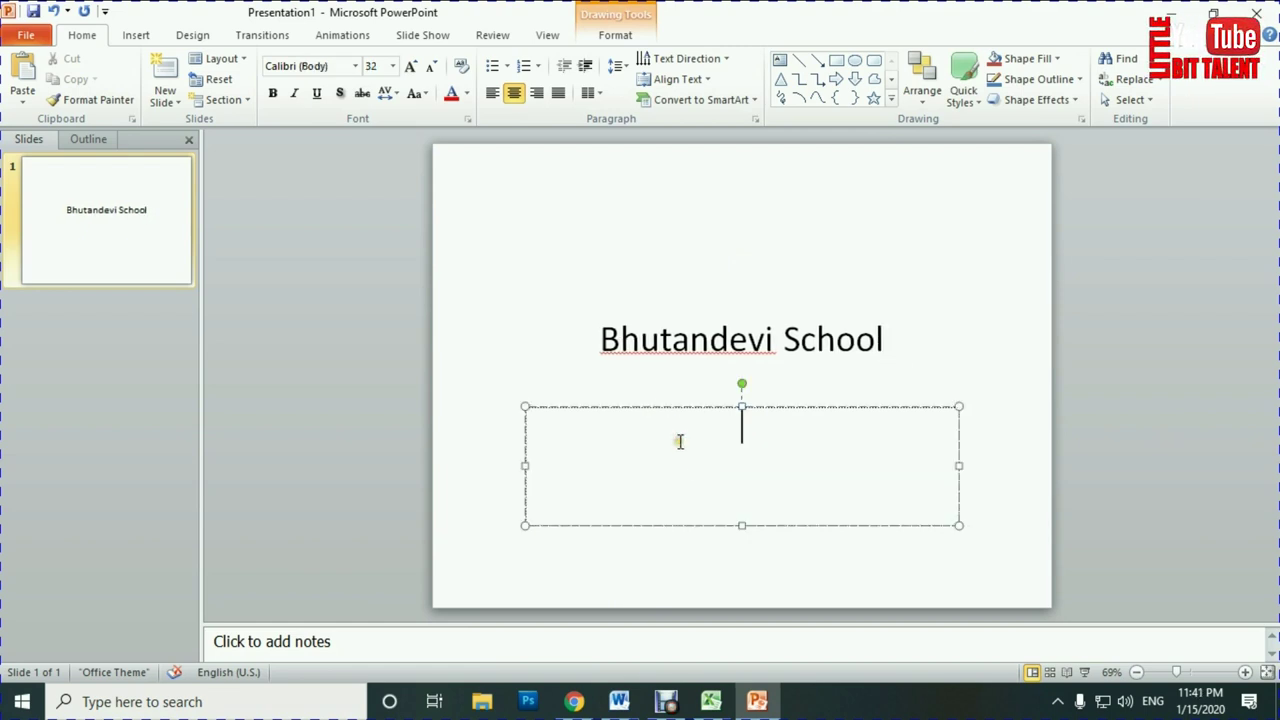
{"action": "type", "text": "Hetauda 4"}
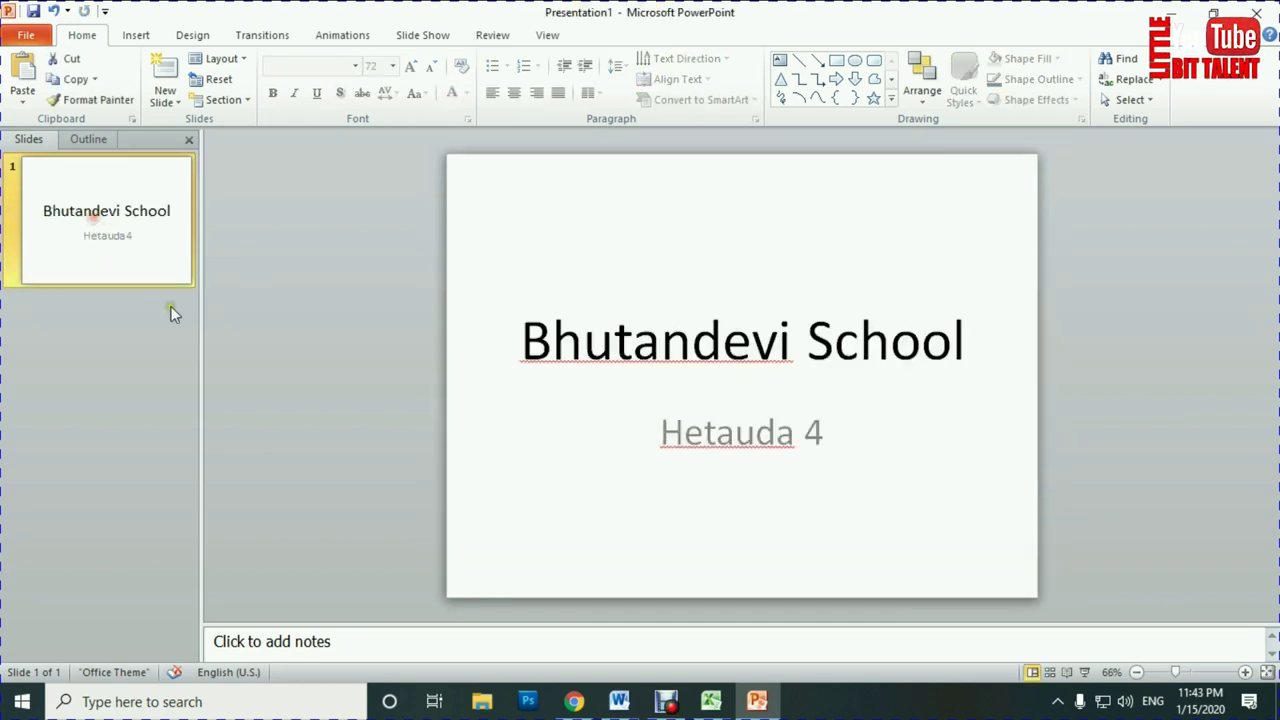
Add two new slides after the title slide.
{"action": "left_click", "coordinate": [134, 271]}
{"action": "key", "text": "Return"}
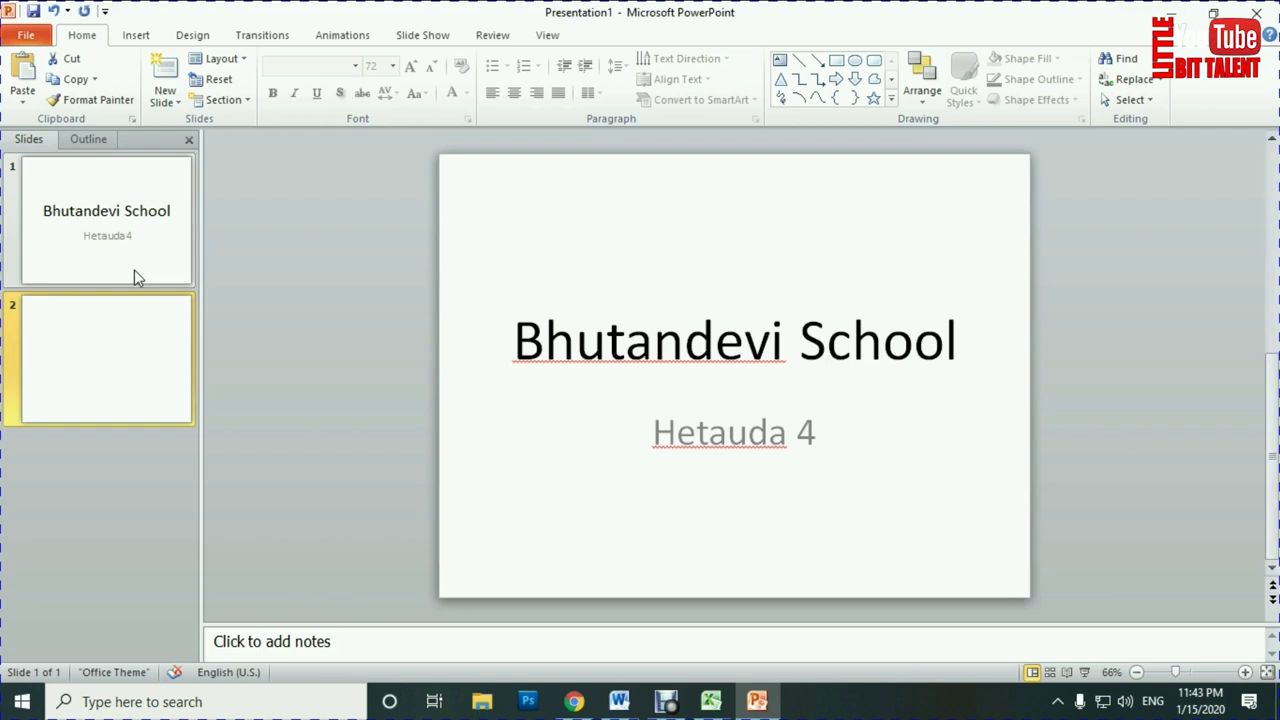
{"action": "key", "text": "Return"}
{"action": "left_click", "coordinate": [110, 368]}
{"action": "left_click", "coordinate": [90, 252]}
{"action": "left_click", "coordinate": [146, 380]}
{"action": "left_click", "coordinate": [129, 252]}
{"action": "left_click", "coordinate": [149, 359]}
{"action": "left_click", "coordinate": [163, 212]}
{"action": "left_click", "coordinate": [120, 322]}
{"action": "left_click", "coordinate": [251, 394]}
Insert the Computer Training Center picture [003637] on the second slide and enlarge it to cover the whole slide.
{"action": "left_click", "coordinate": [169, 363]}
{"action": "left_click", "coordinate": [617, 327]}
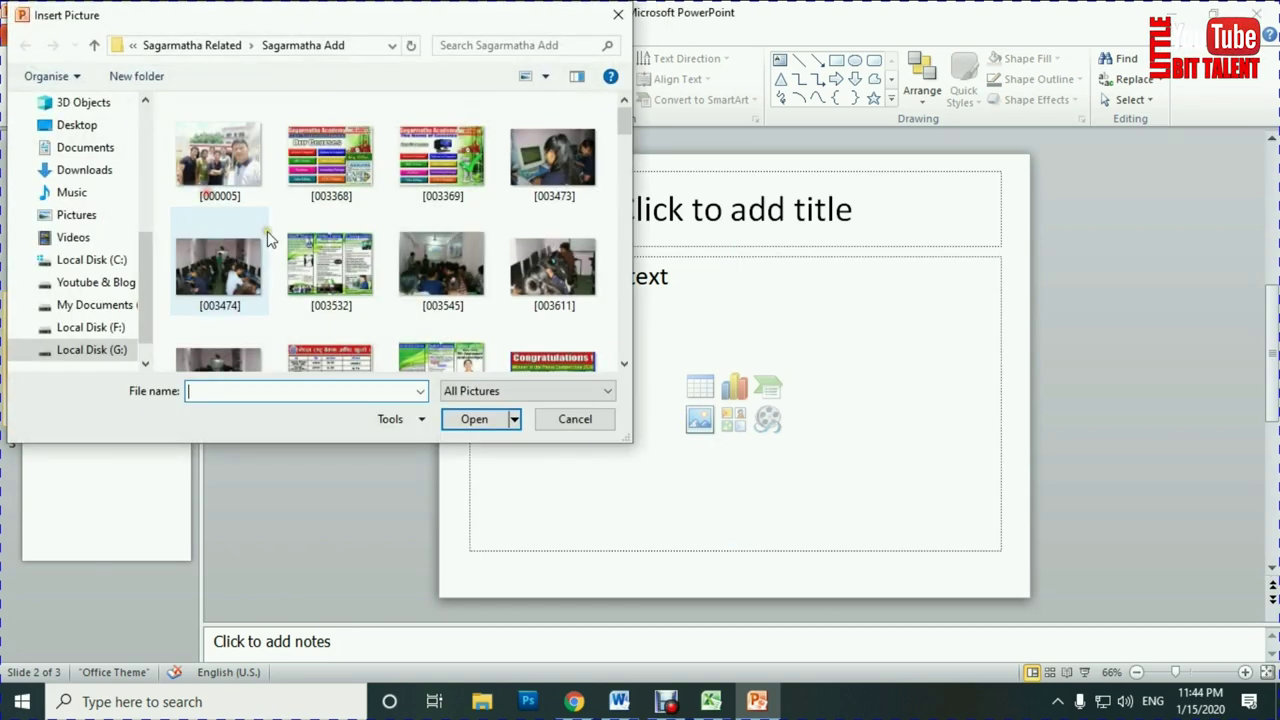
{"action": "left_click", "coordinate": [215, 255]}
{"action": "scroll", "coordinate": [380, 294], "scroll_direction": "down", "scroll_amount": 5}
{"action": "scroll", "coordinate": [380, 305], "scroll_direction": "up", "scroll_amount": 2}
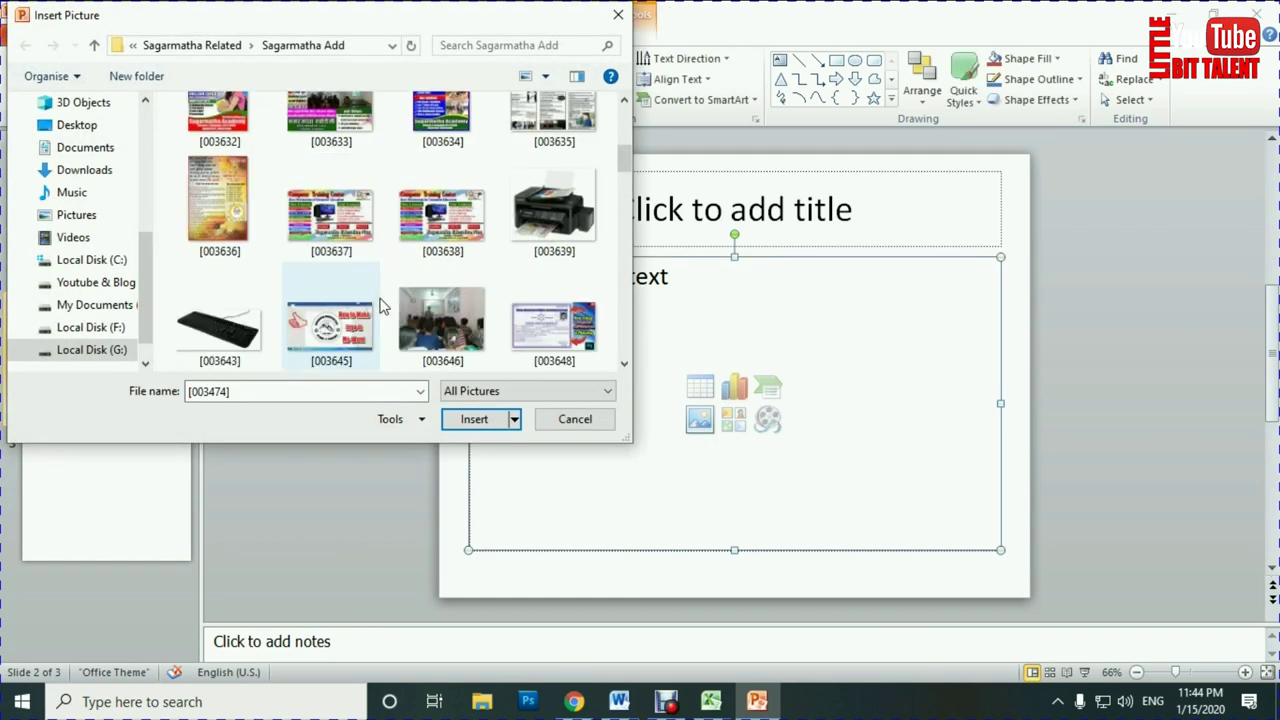
{"action": "double_click", "coordinate": [347, 228]}
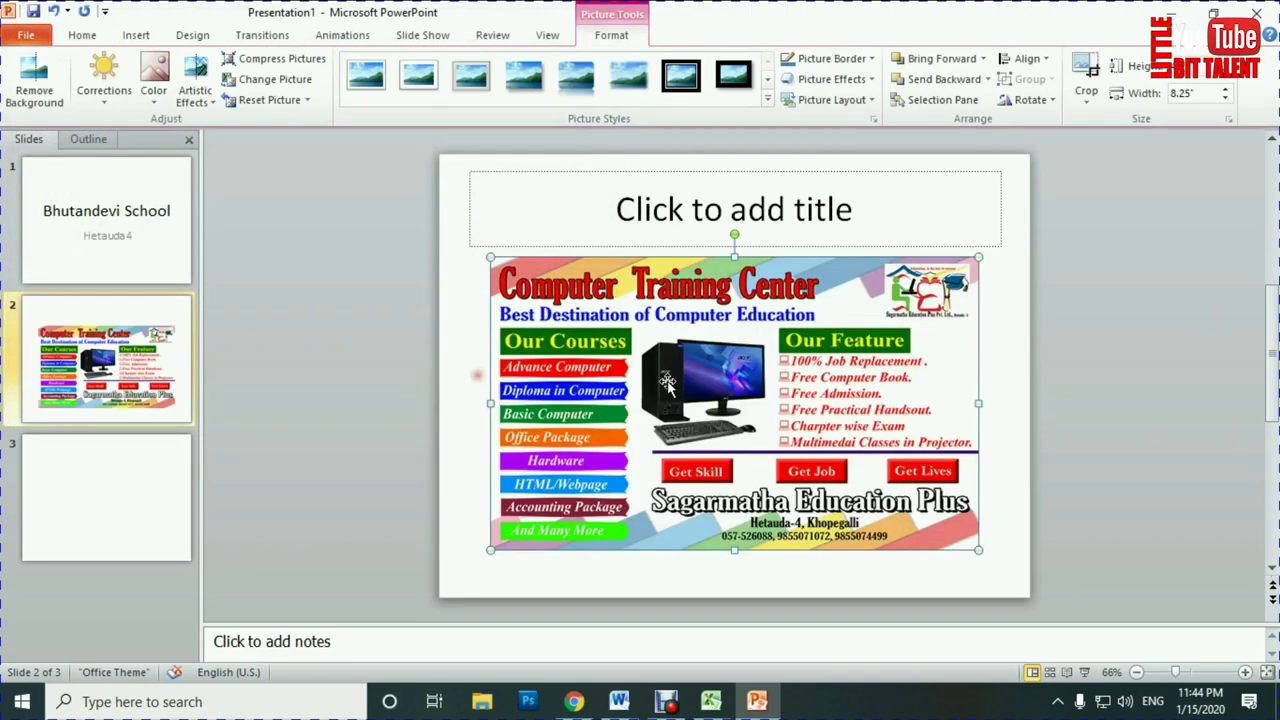
{"action": "left_click_drag", "start_coordinate": [924, 546], "coordinate": [1038, 513]}
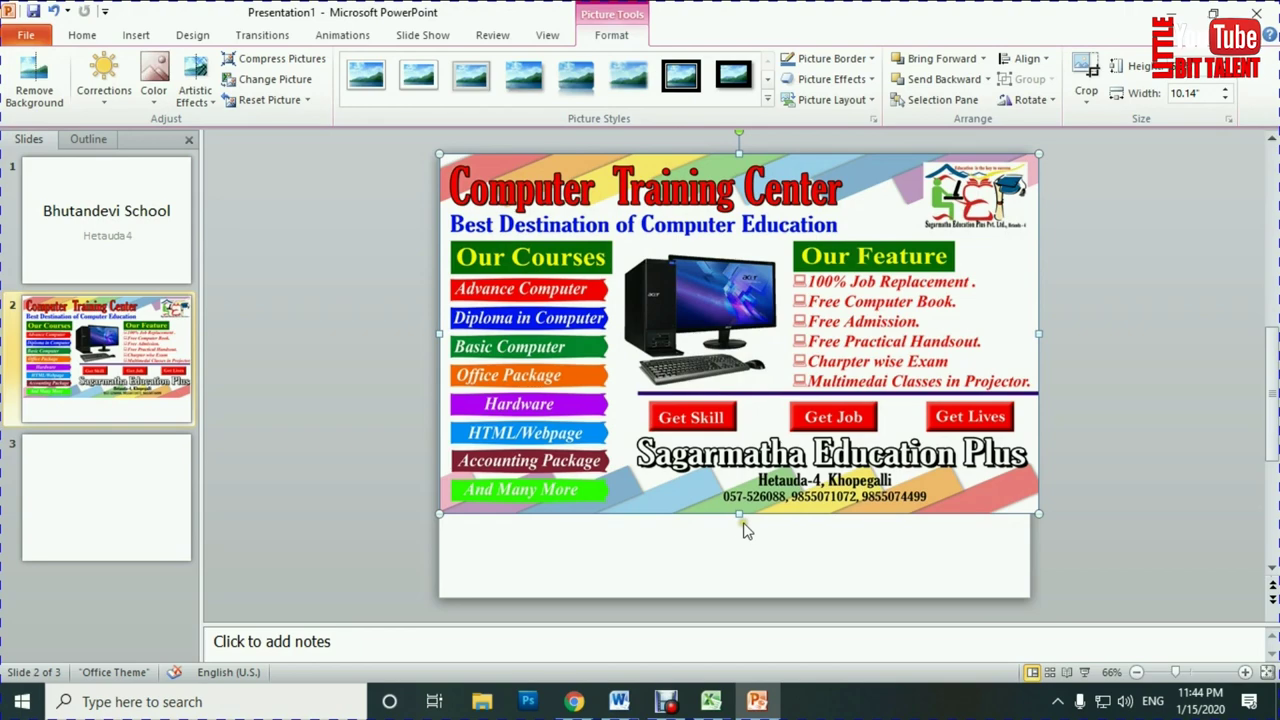
{"action": "left_click_drag", "start_coordinate": [738, 514], "coordinate": [756, 598]}
Insert the Sagarmatha Academy projector classroom picture on the third slide so that it fills the slide.
{"action": "left_click", "coordinate": [84, 494]}
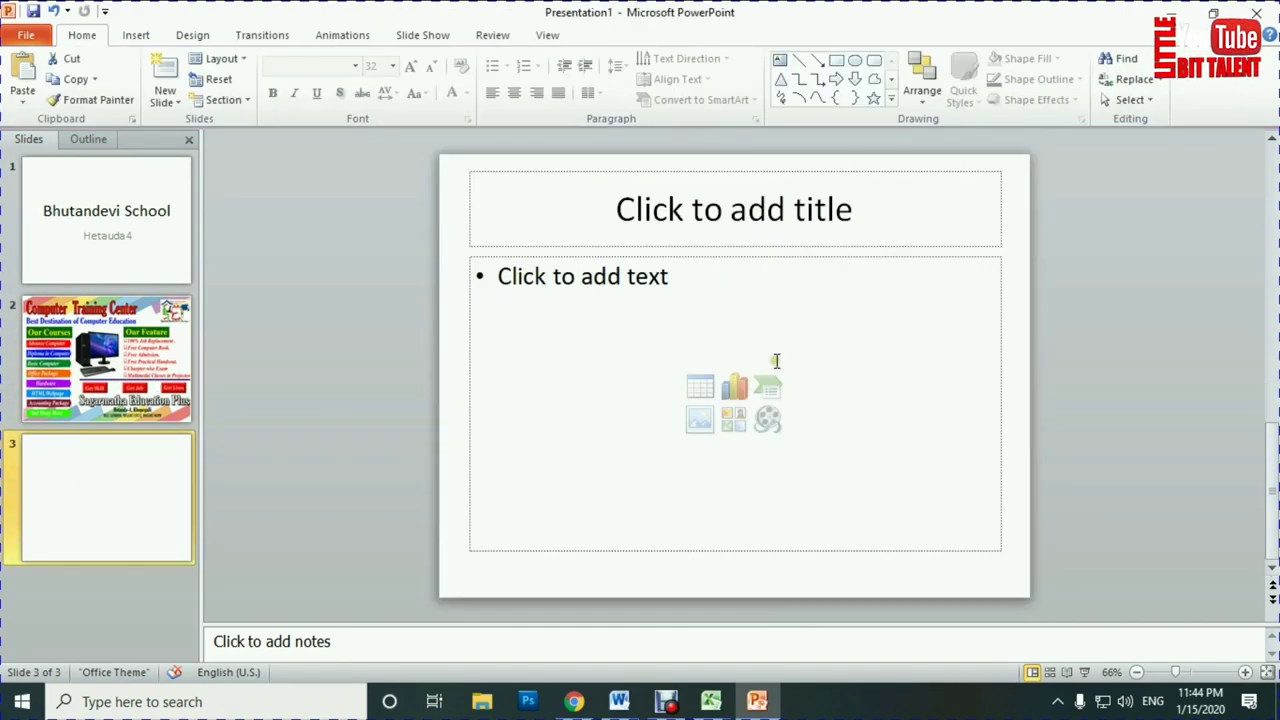
{"action": "left_click", "coordinate": [697, 418]}
{"action": "left_click", "coordinate": [443, 266]}
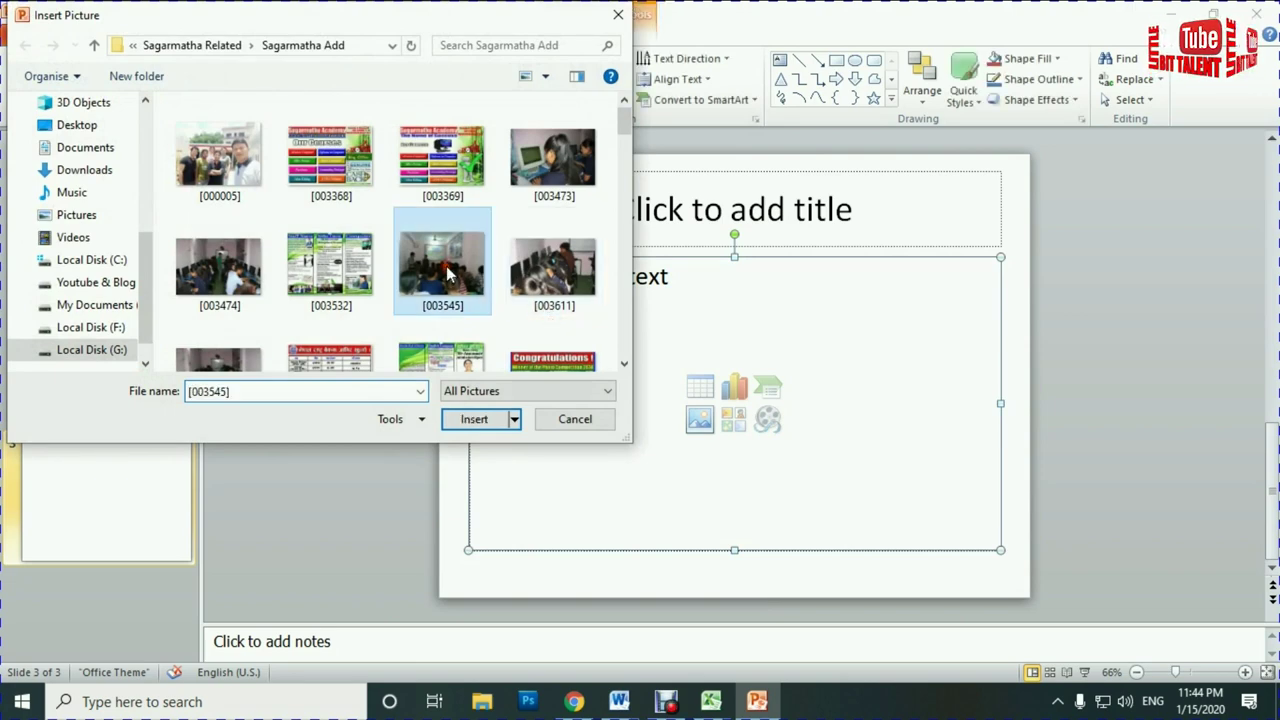
{"action": "scroll", "coordinate": [445, 310], "scroll_direction": "down", "scroll_amount": 2}
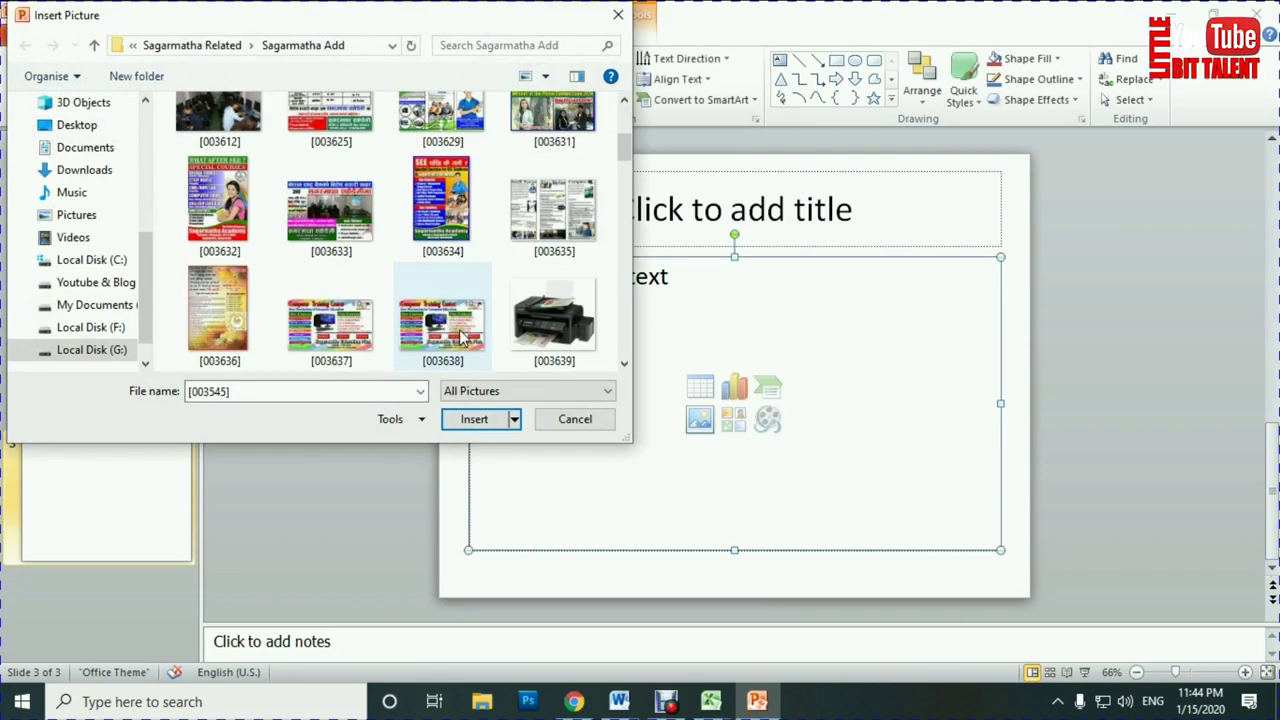
{"action": "double_click", "coordinate": [371, 249]}
Apply the Uncover transition to the second slide.
{"action": "left_click", "coordinate": [125, 340]}
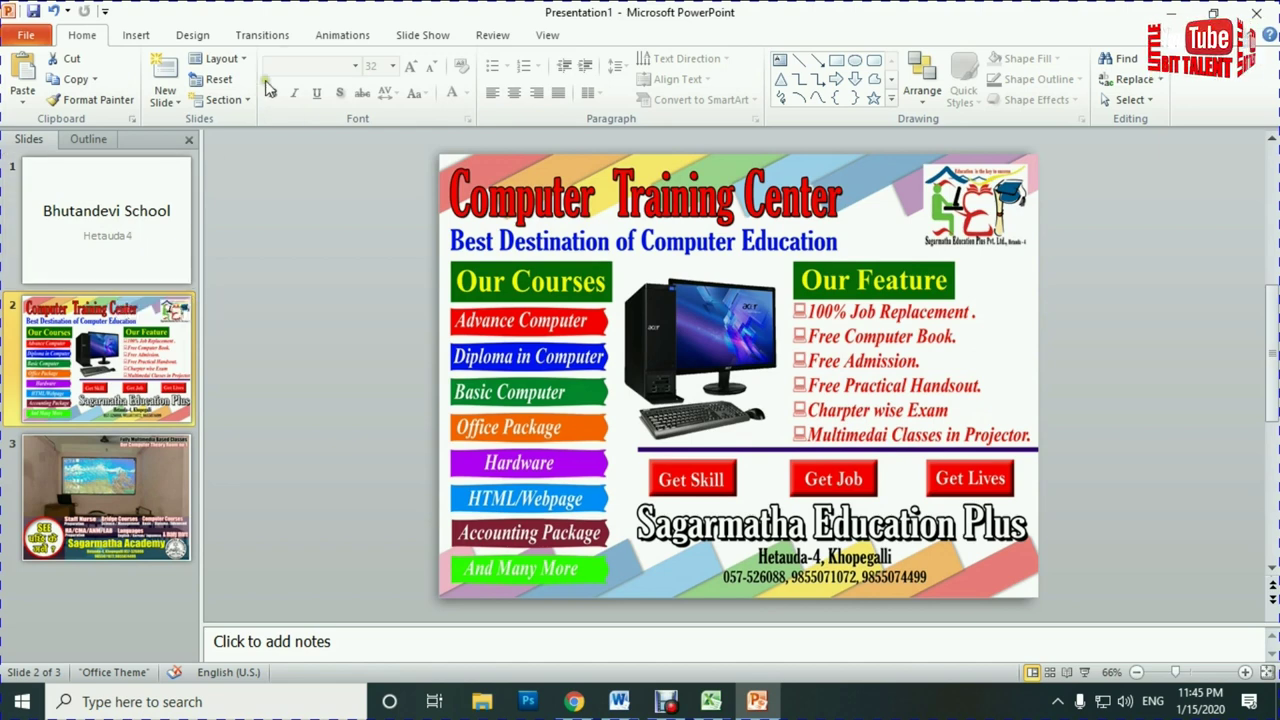
{"action": "left_click", "coordinate": [262, 38]}
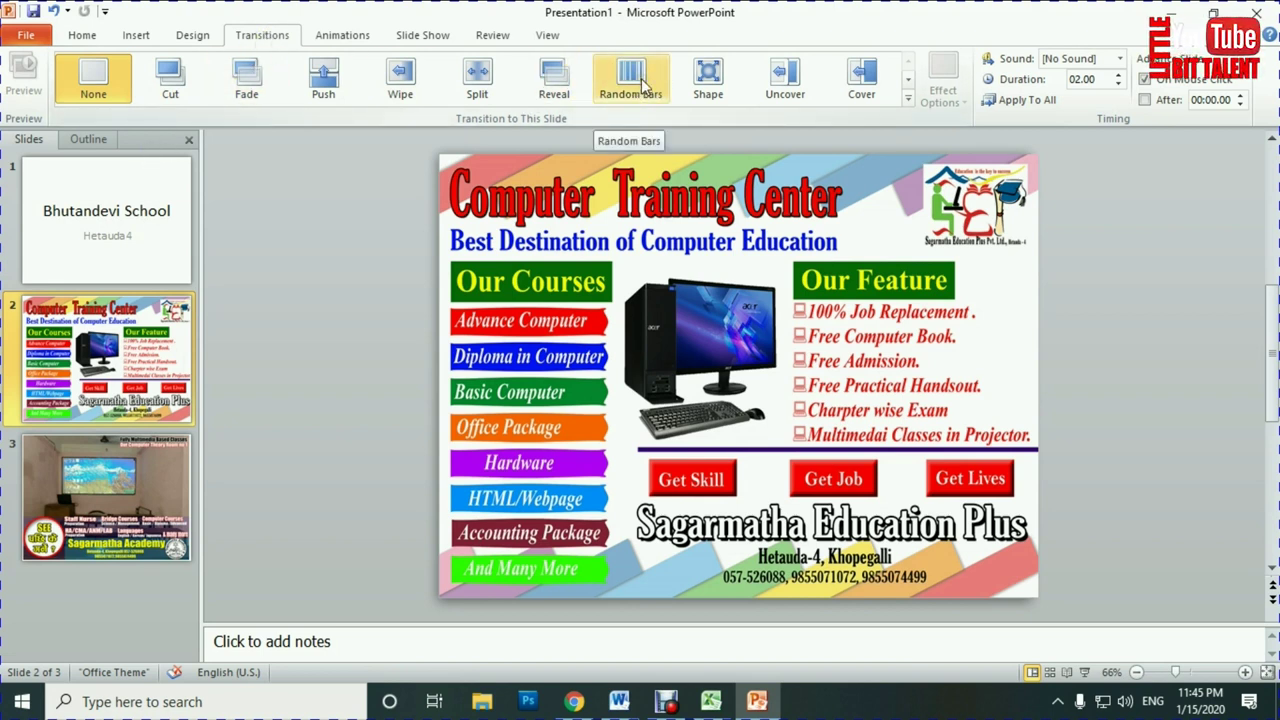
{"action": "left_click", "coordinate": [785, 75]}
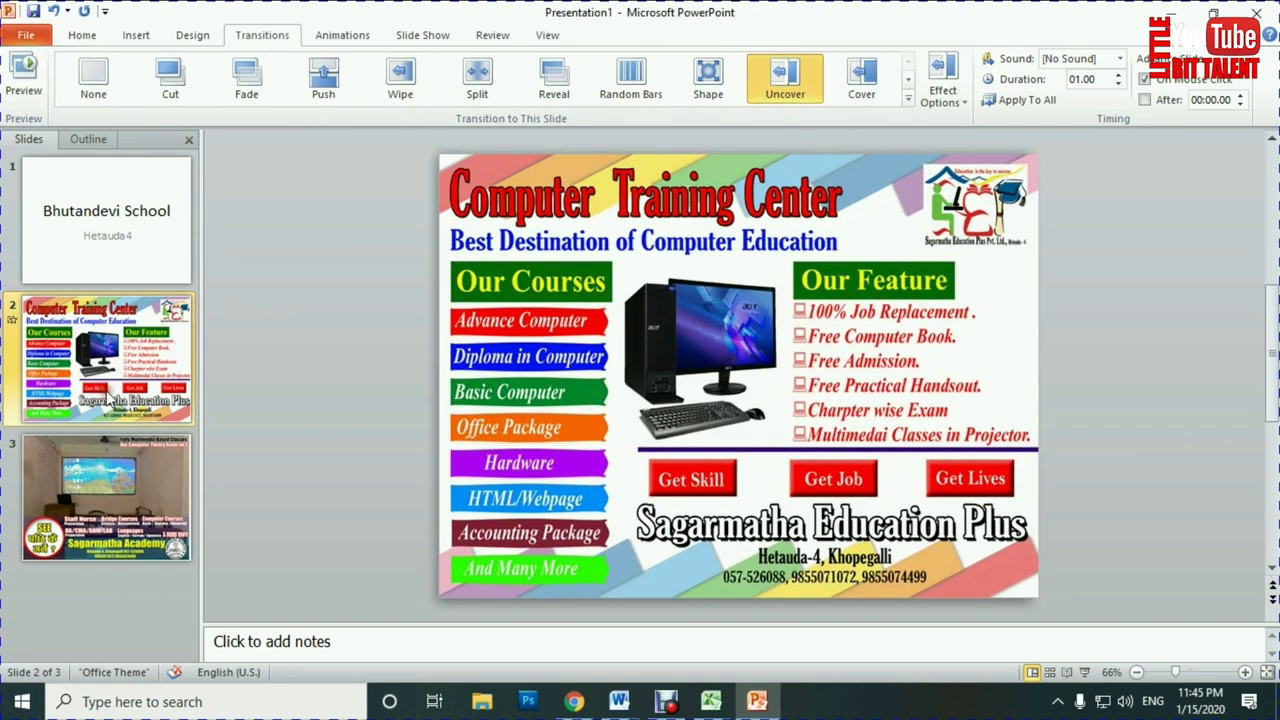
Apply the Cover transition to the title slide and the Reveal transition to the third slide.
{"action": "left_click", "coordinate": [111, 257]}
{"action": "left_click", "coordinate": [861, 75]}
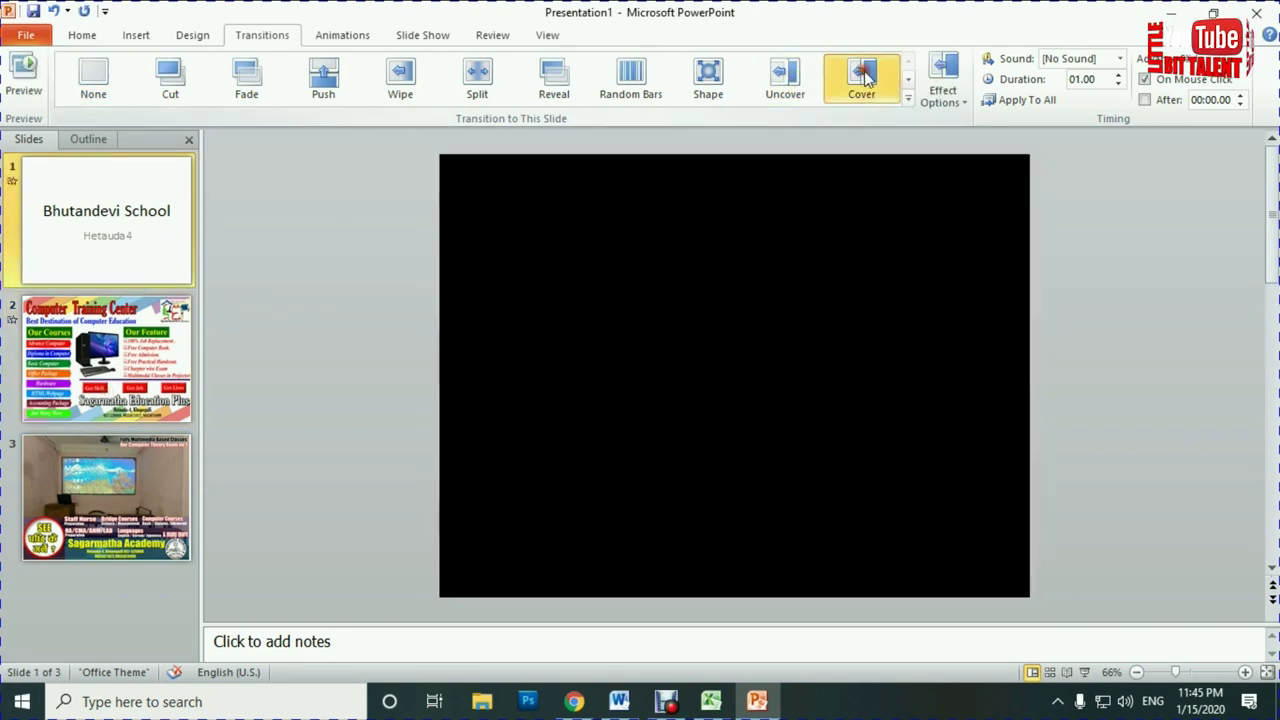
{"action": "scroll", "coordinate": [428, 333], "scroll_direction": "down", "scroll_amount": 2}
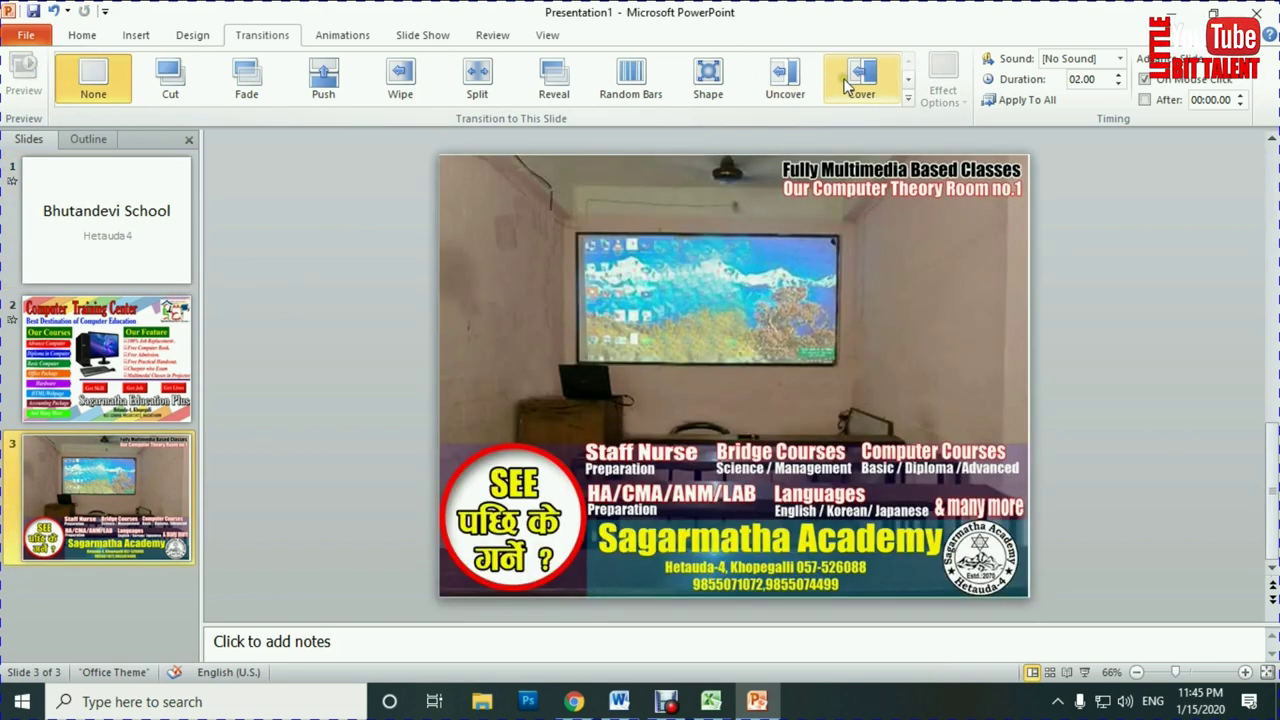
{"action": "left_click", "coordinate": [538, 84]}
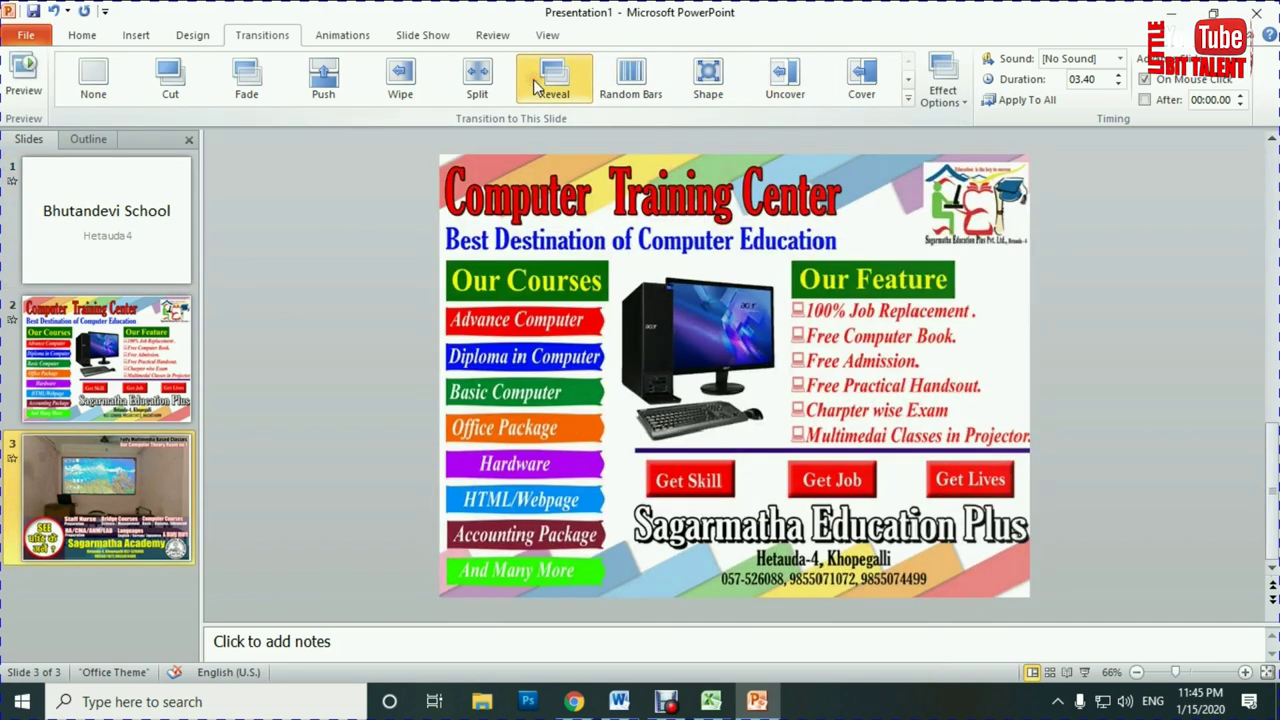
Play the slide show from the title slide to check the slide transitions.
{"action": "scroll", "coordinate": [570, 388], "scroll_direction": "up", "scroll_amount": 2}
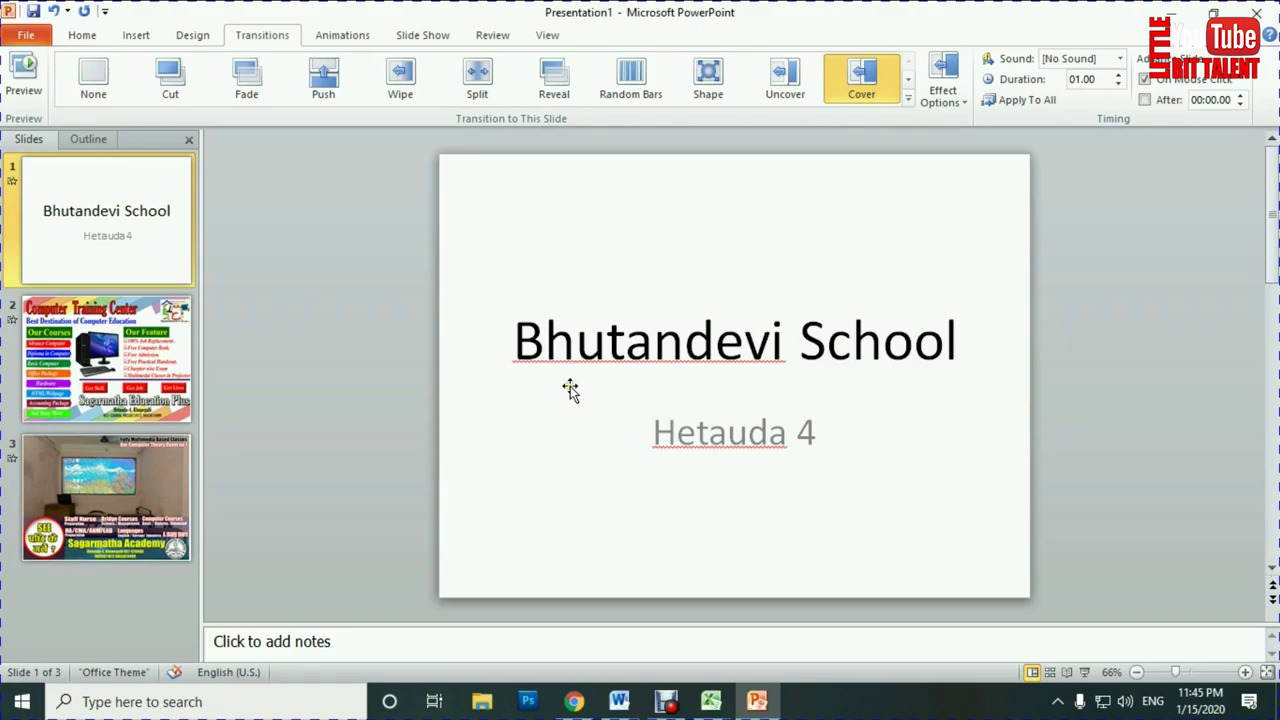
{"action": "key", "text": "F5"}
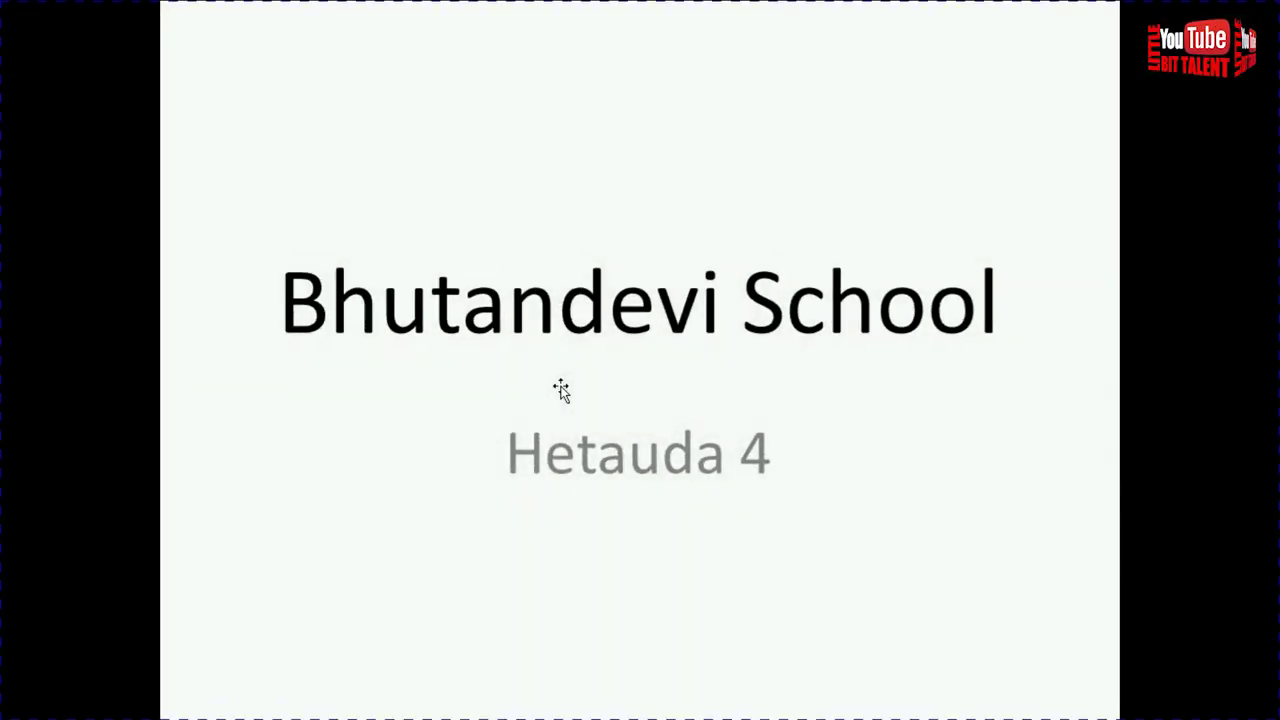
{"action": "left_click", "coordinate": [561, 390]}
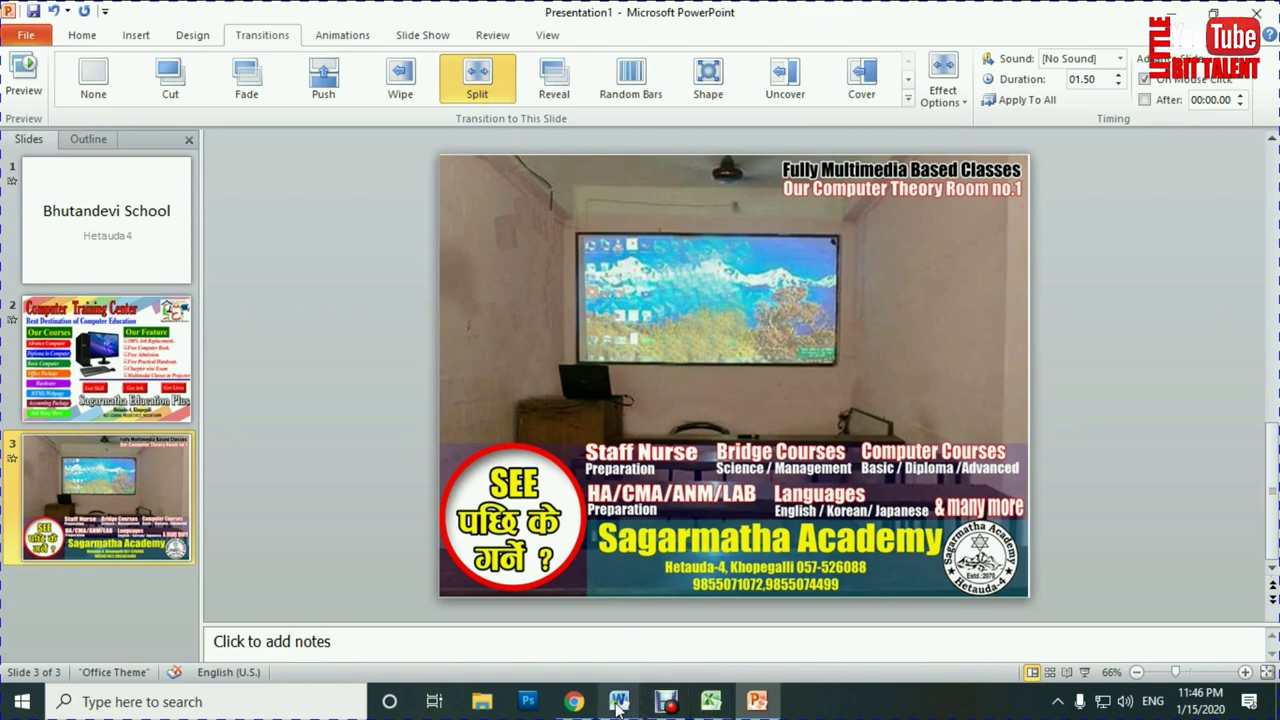
Switch to the Practical Question Paper document in Word to consult the questions.
{"action": "mouse_move", "coordinate": [621, 702]}
{"action": "left_click", "coordinate": [568, 649]}
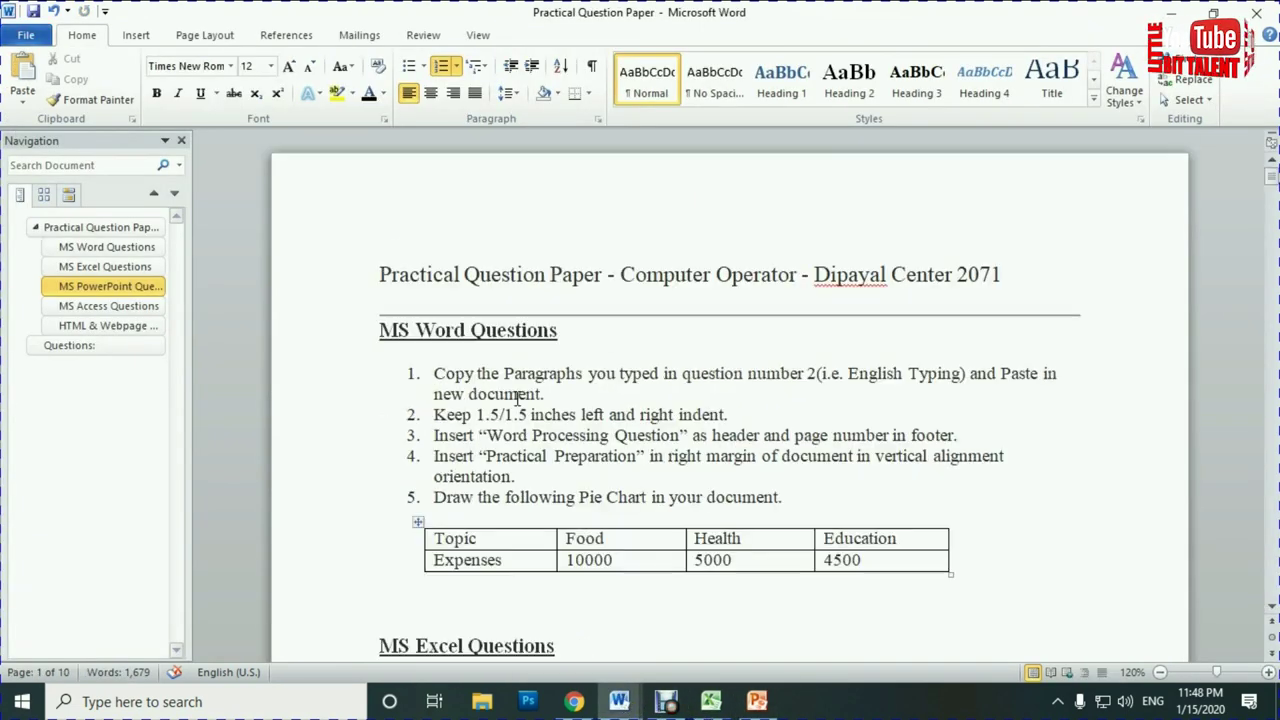